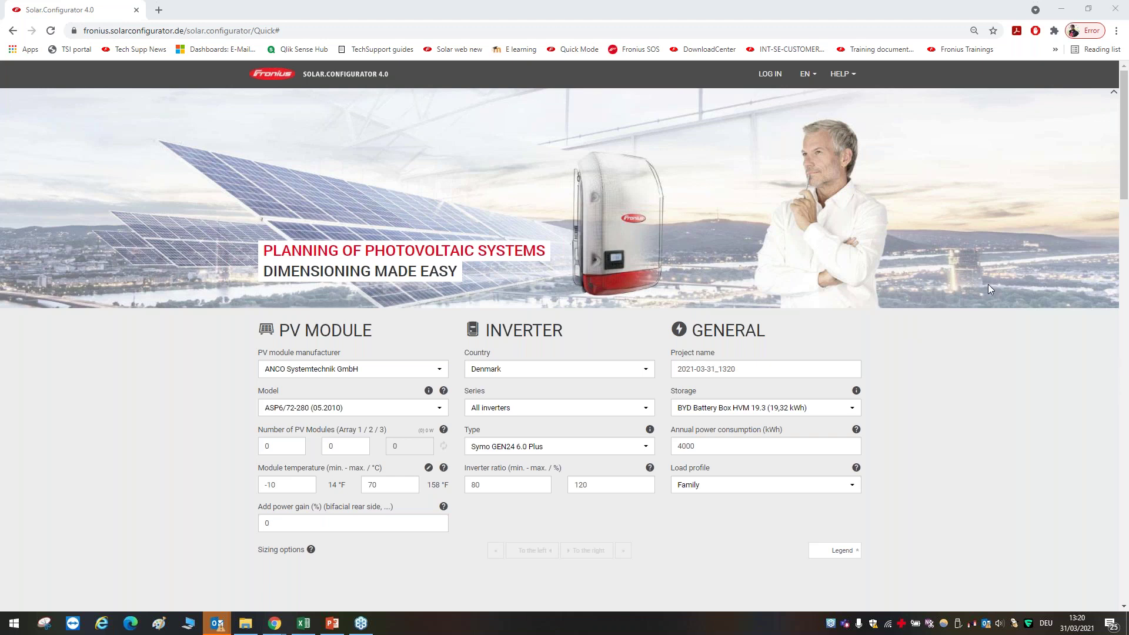
Step: Enlarge the configurator page to 125% browser zoom
click(813, 185)
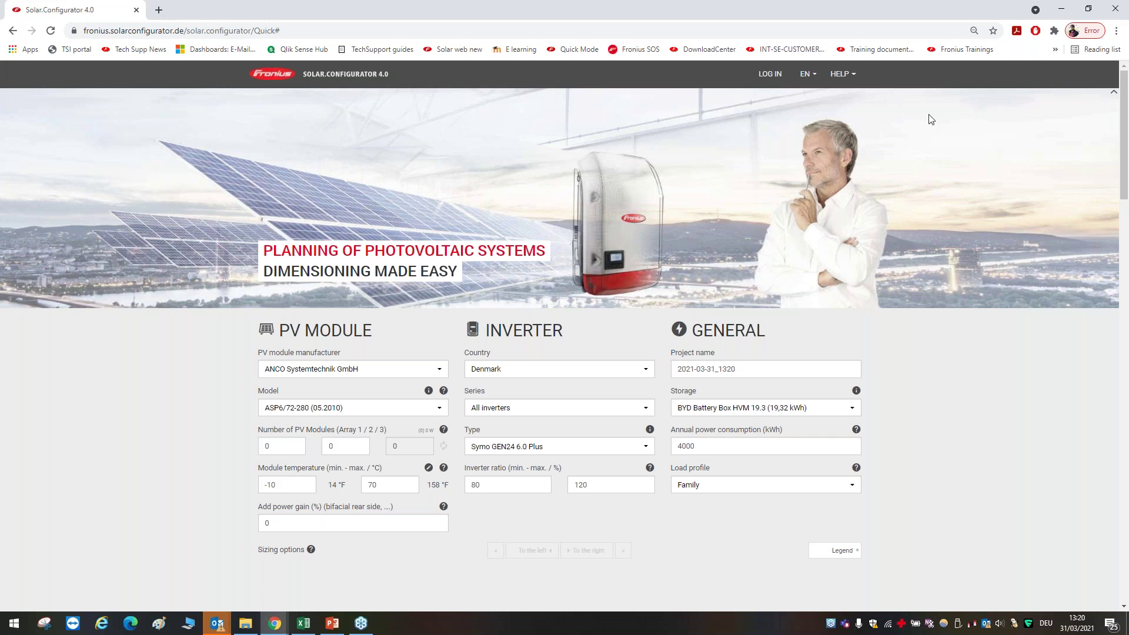
click(955, 42)
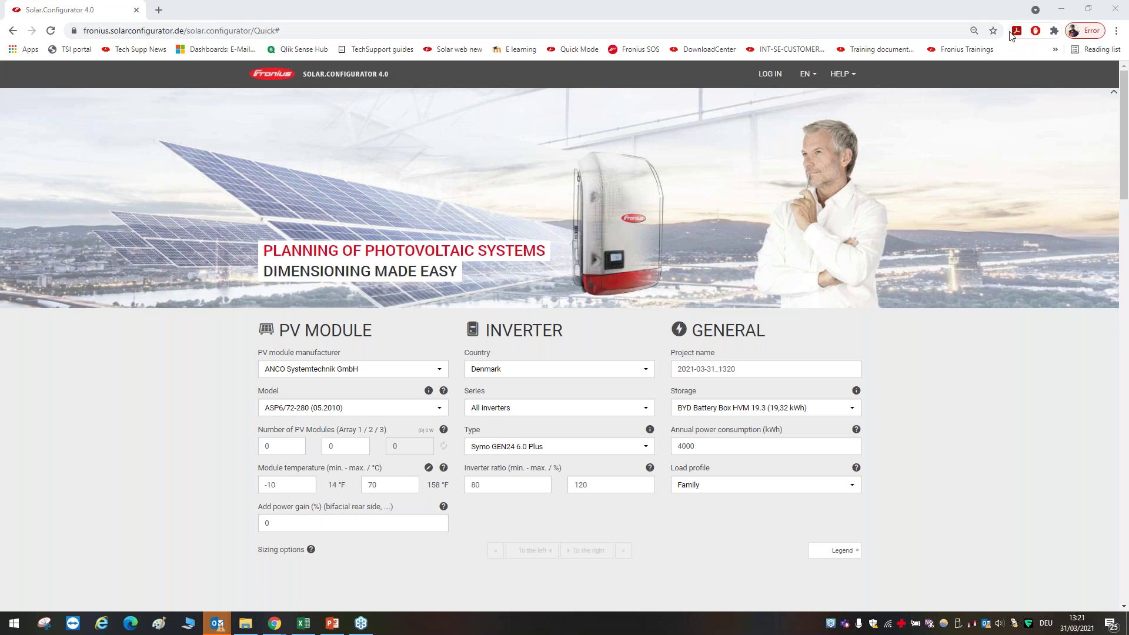
click(1116, 31)
click(1082, 140)
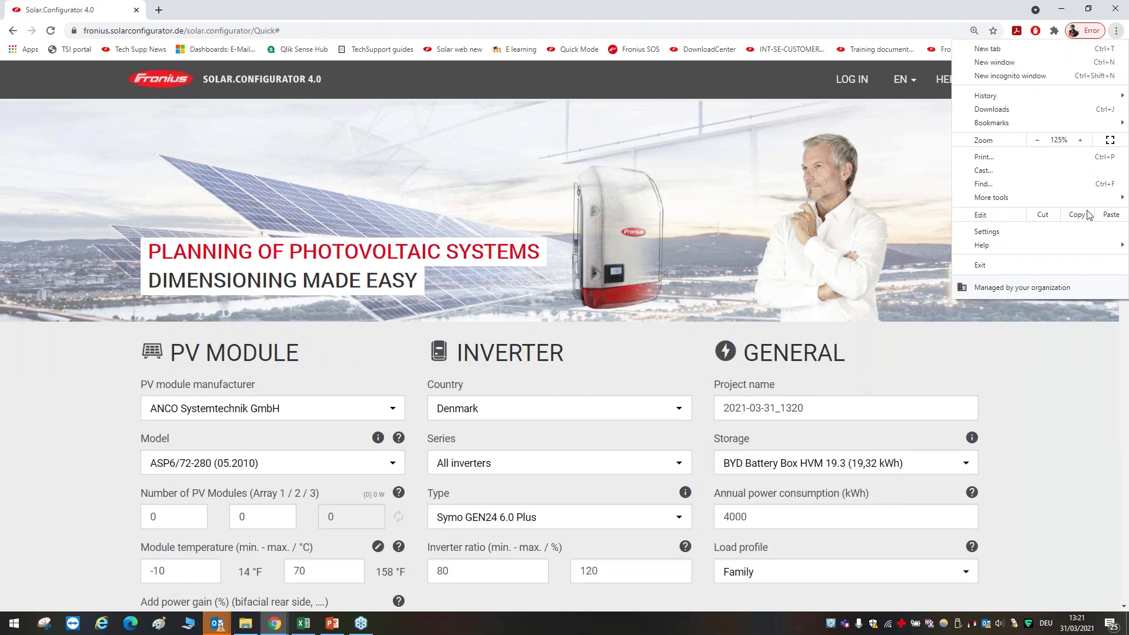
click(1070, 389)
Step: Search the PV module manufacturers for "jinko" and select JinkoSolar Holding Co. Ltd
scroll(966, 331, down, 1)
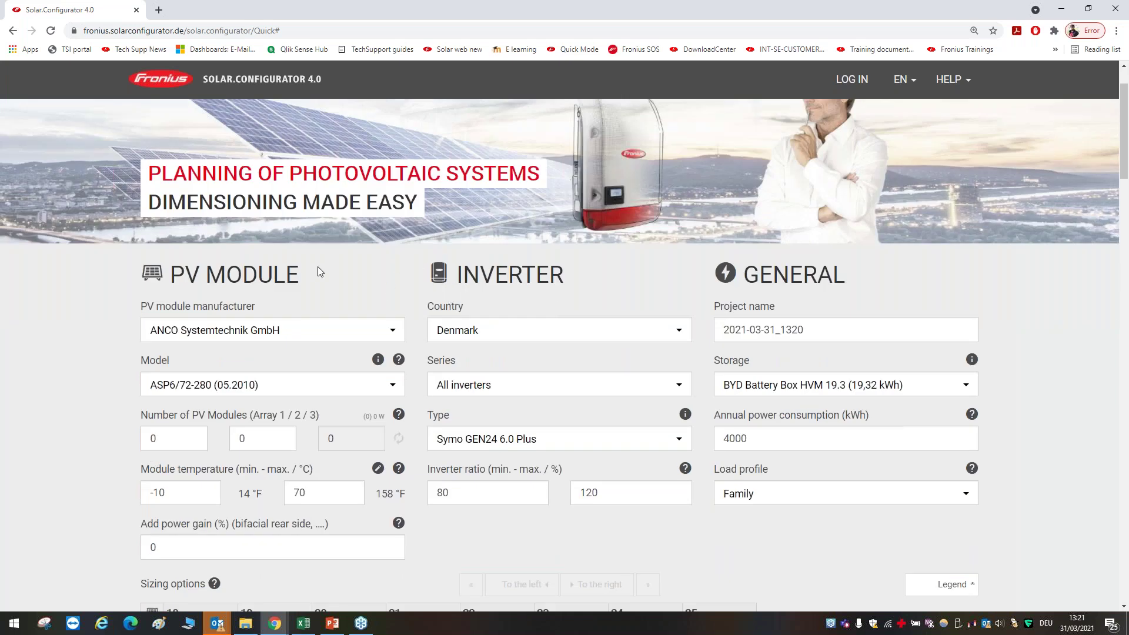
scroll(318, 266, down, 1)
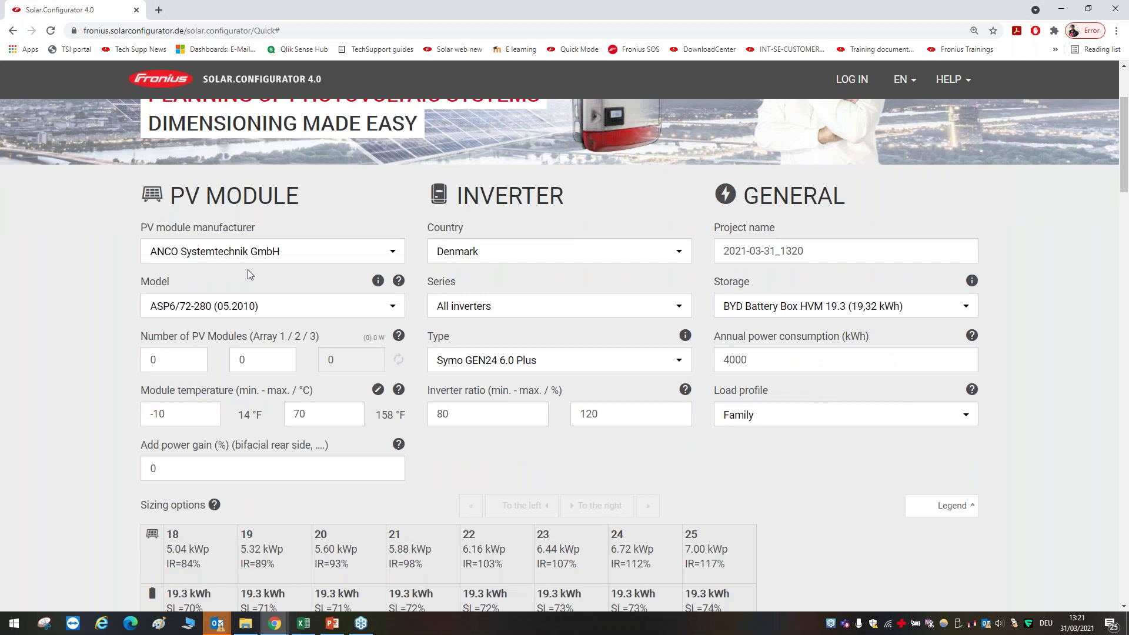
click(390, 255)
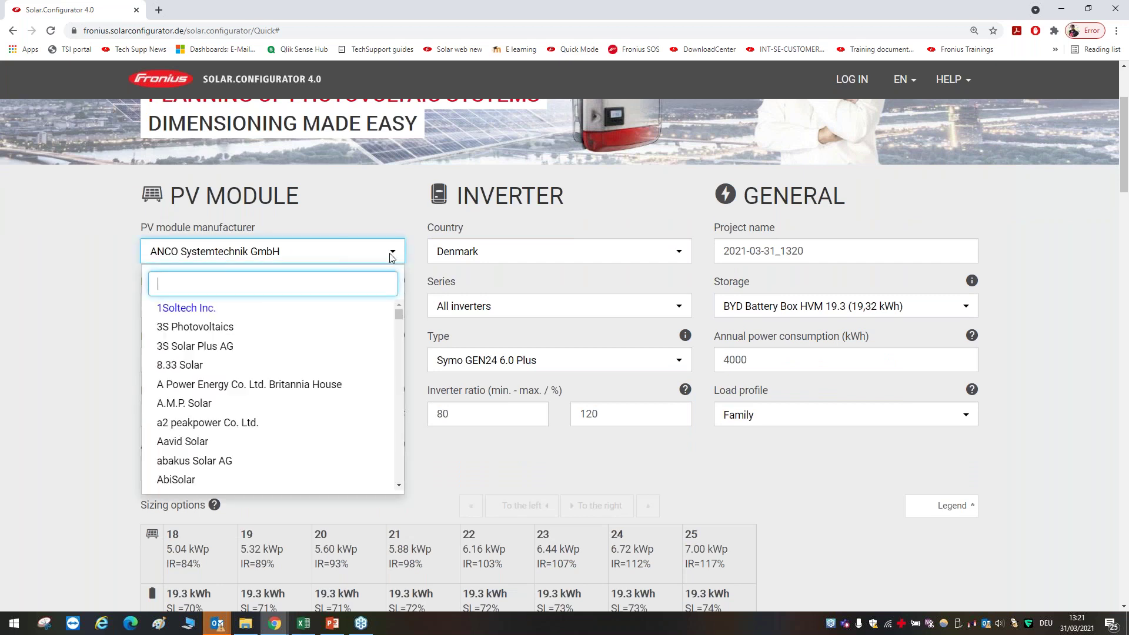
text(jinko)
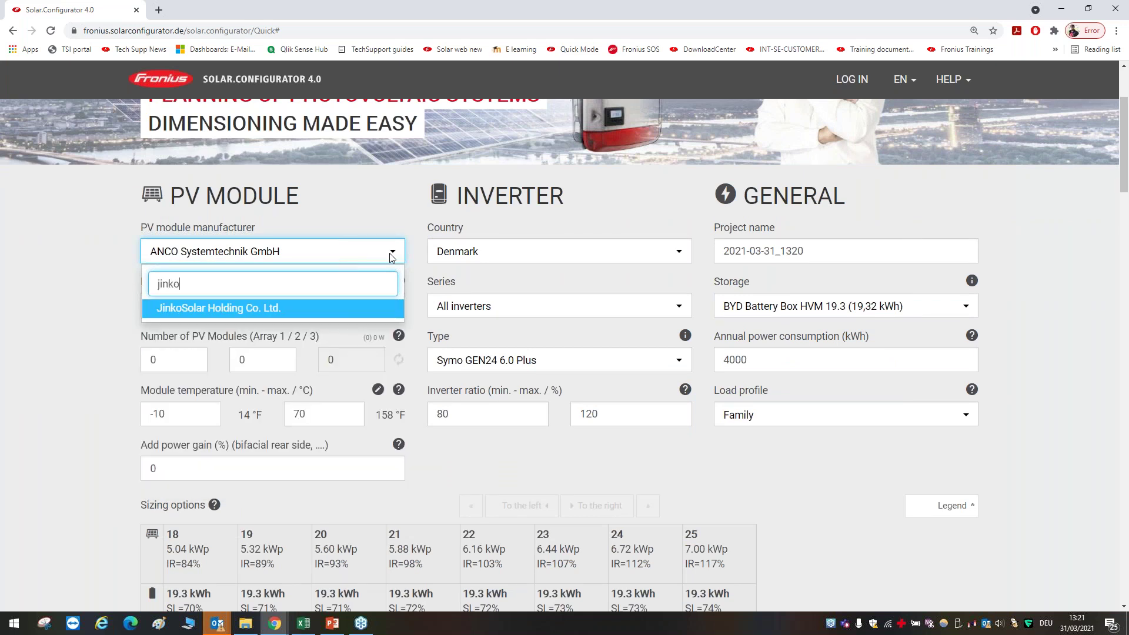
click(309, 308)
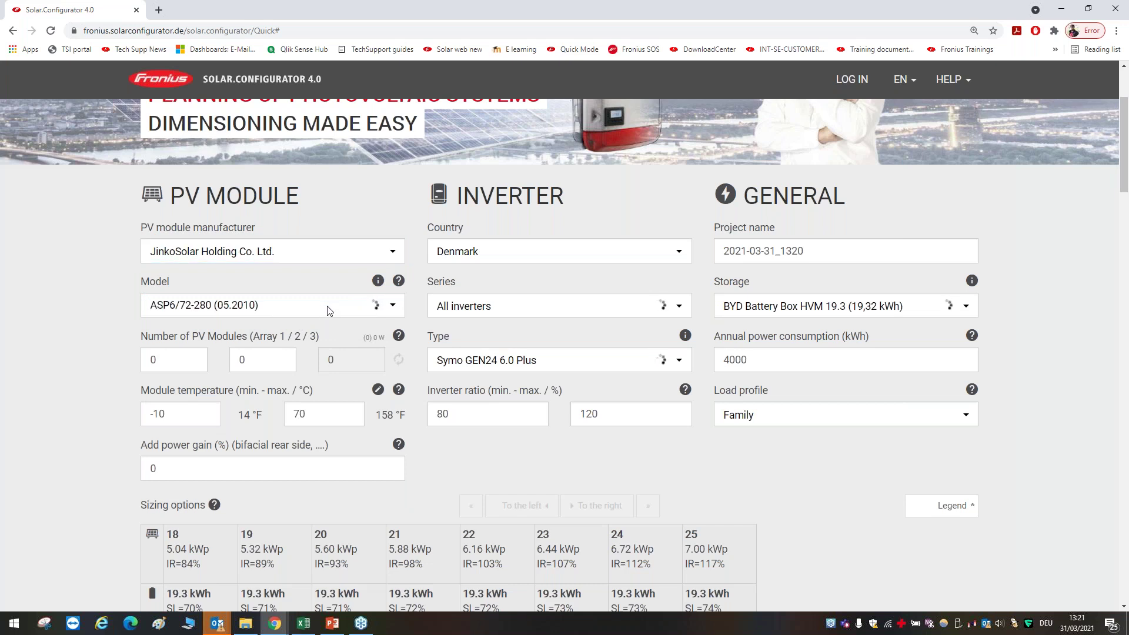
Step: Choose JKM325M-60H as the PV module model
click(327, 306)
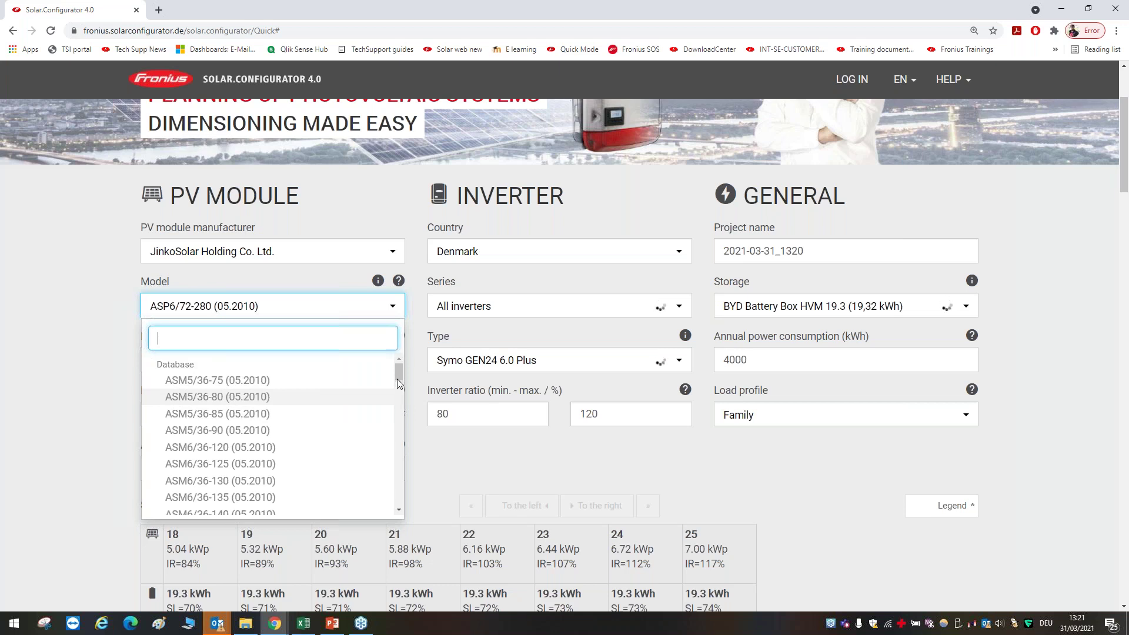
drag(397, 377, 399, 466)
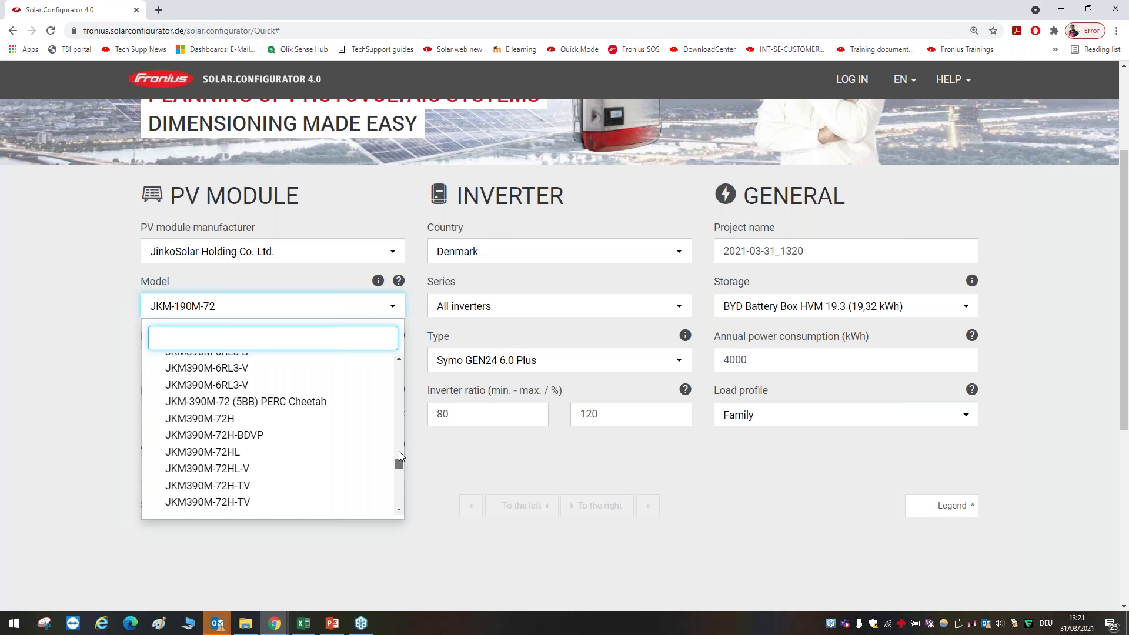
scroll(274, 383, up, 5)
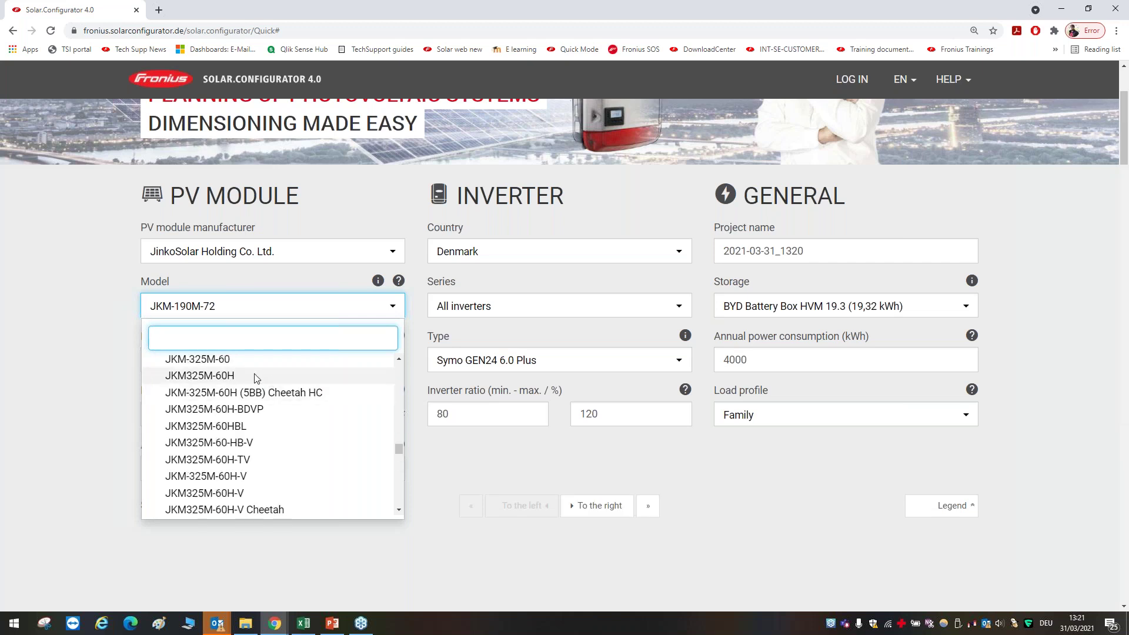
click(327, 381)
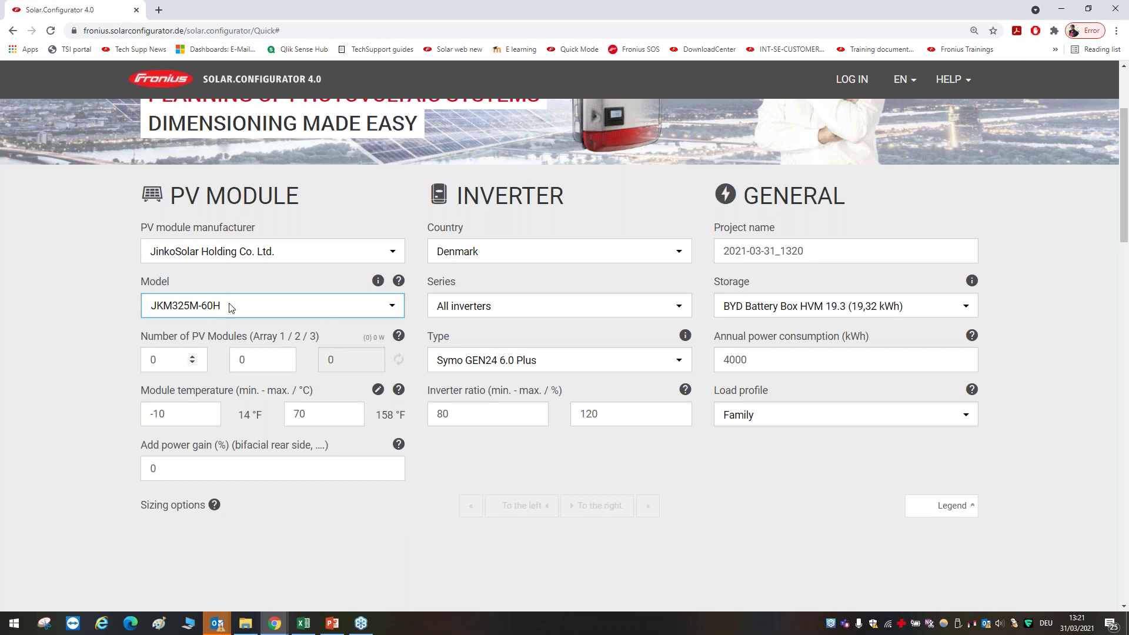
click(175, 359)
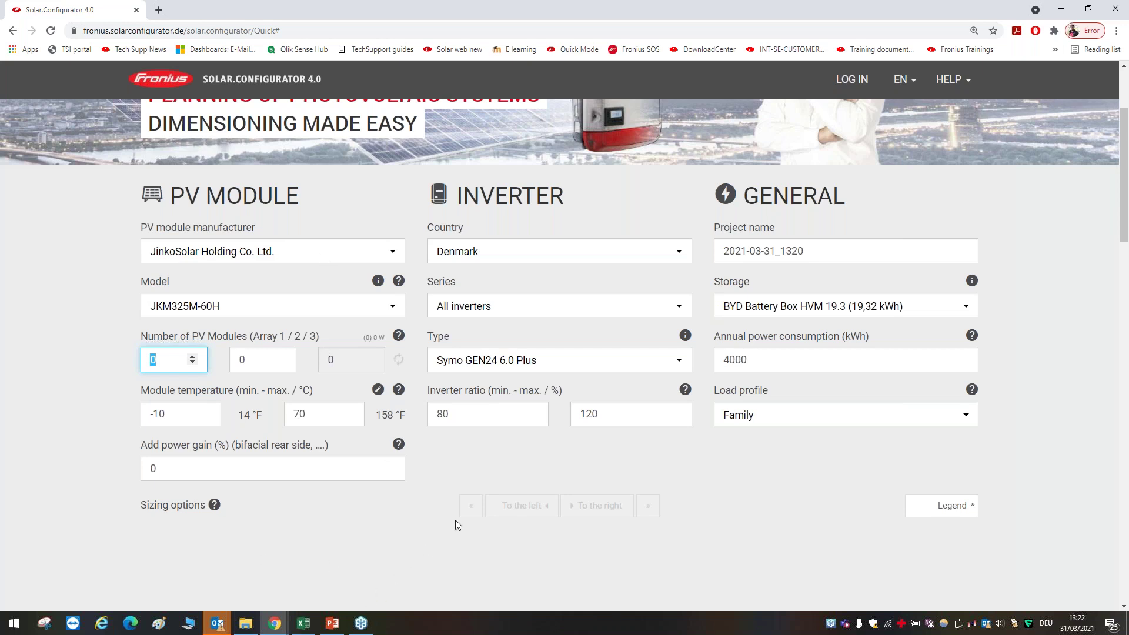
Step: Switch to the PowerPoint presentation and look through its slides, displaying the Live-Demo and Further Information slides
click(333, 623)
click(119, 340)
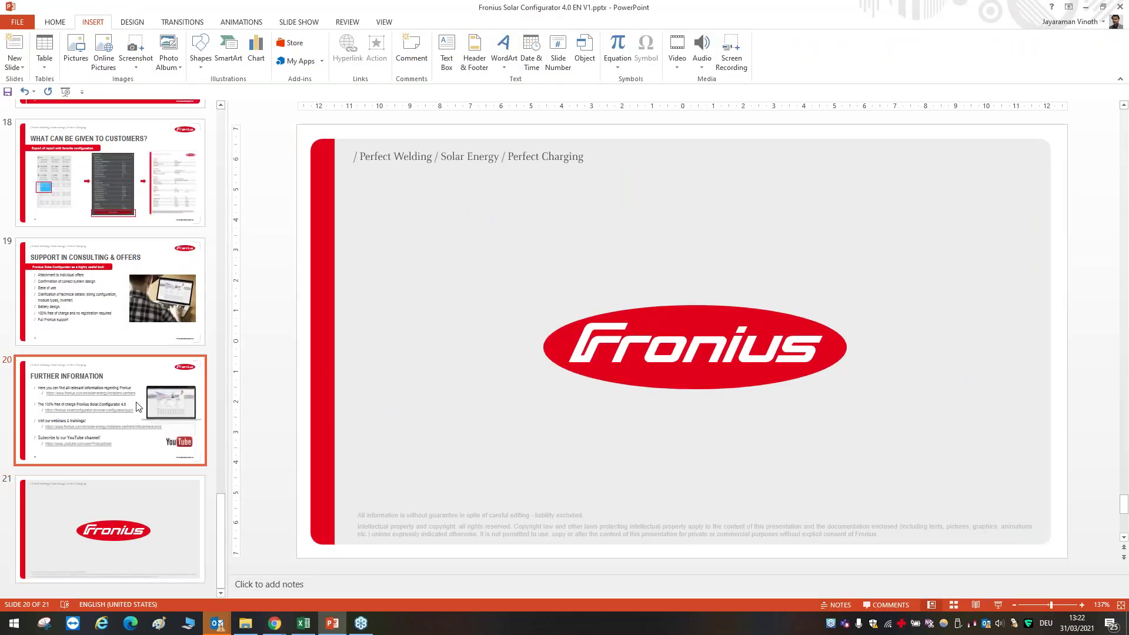
scroll(119, 341, up, 4)
scroll(119, 341, up, 4)
click(138, 436)
scroll(147, 421, up, 3)
scroll(148, 418, up, 4)
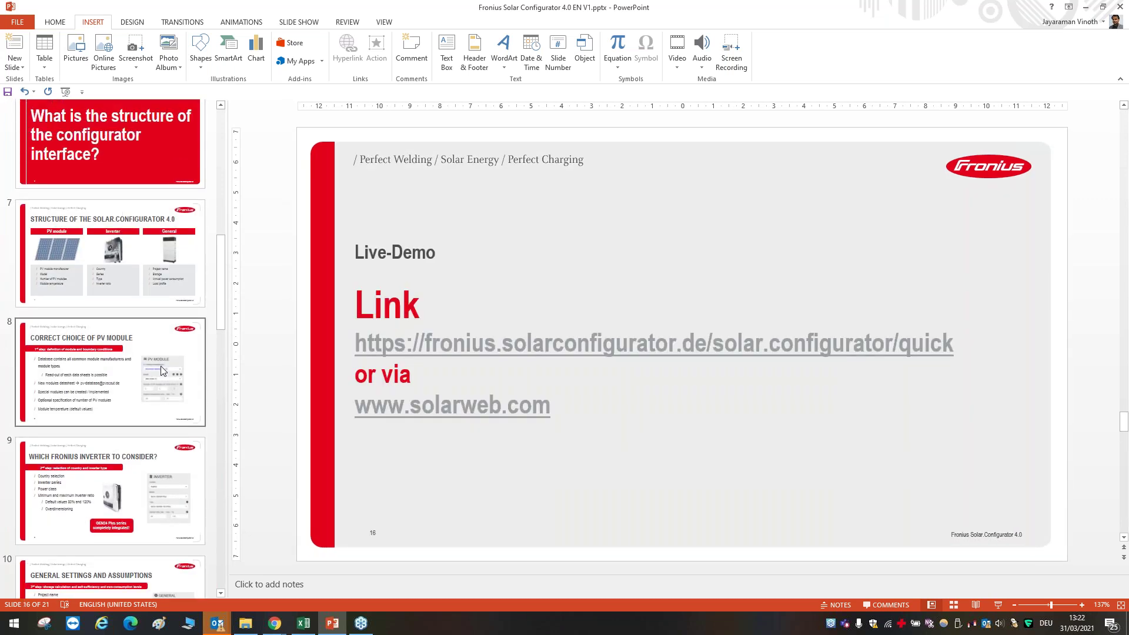
scroll(164, 370, up, 3)
scroll(164, 371, down, 4)
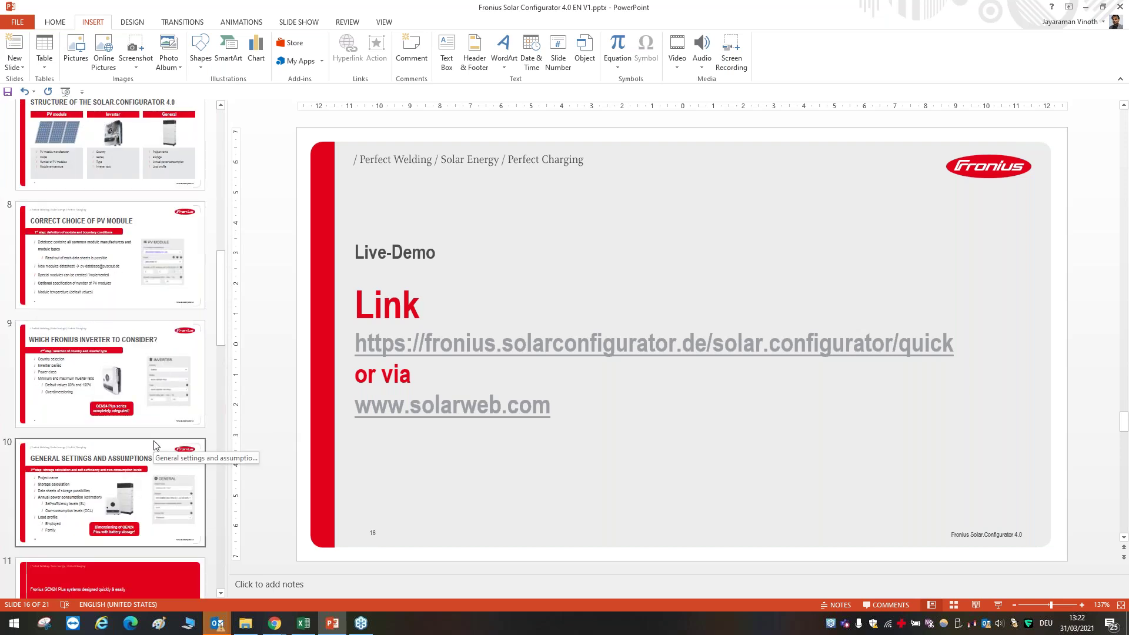
scroll(153, 440, down, 6)
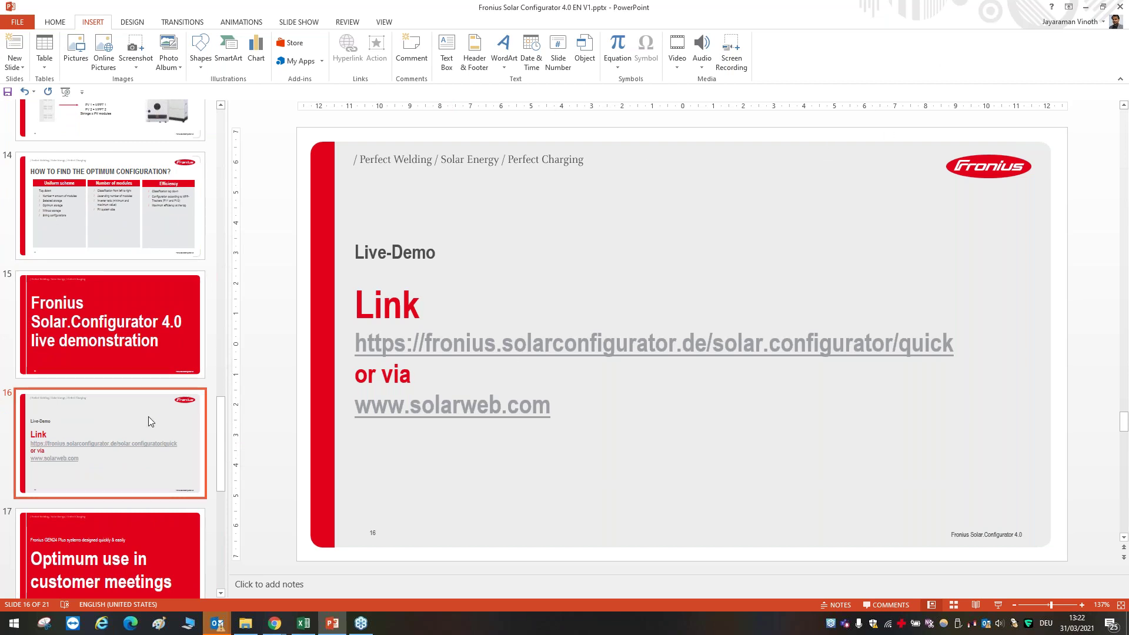
scroll(150, 447, down, 3)
scroll(146, 465, down, 3)
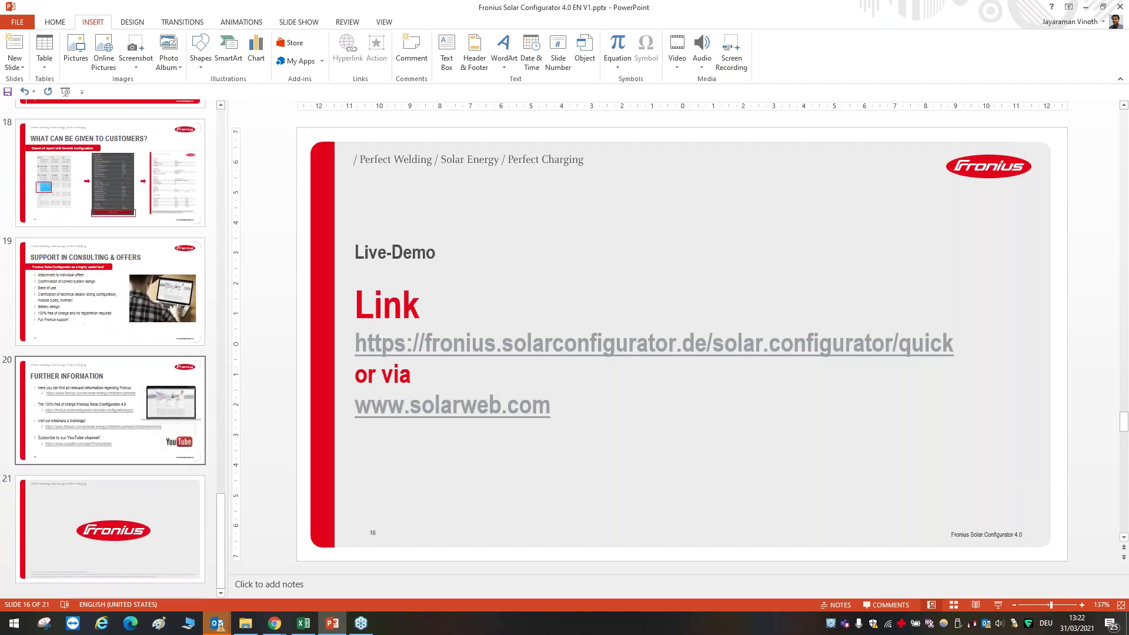
click(107, 422)
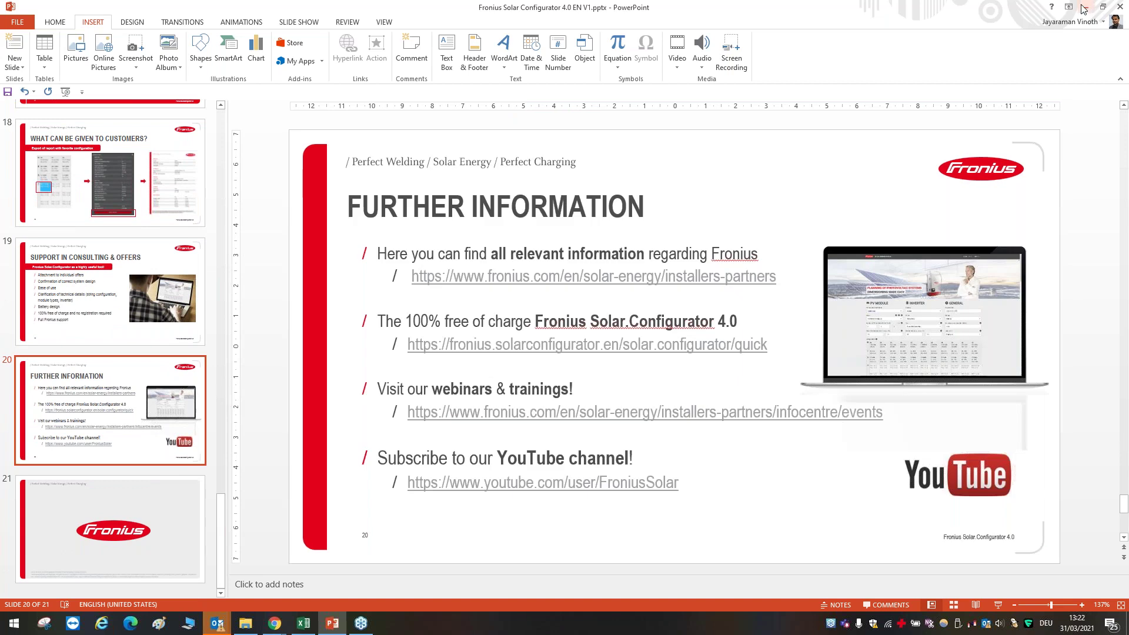
Step: Return to the configurator in Chrome and review the technical data of the selected PV module, closing it when done
click(276, 624)
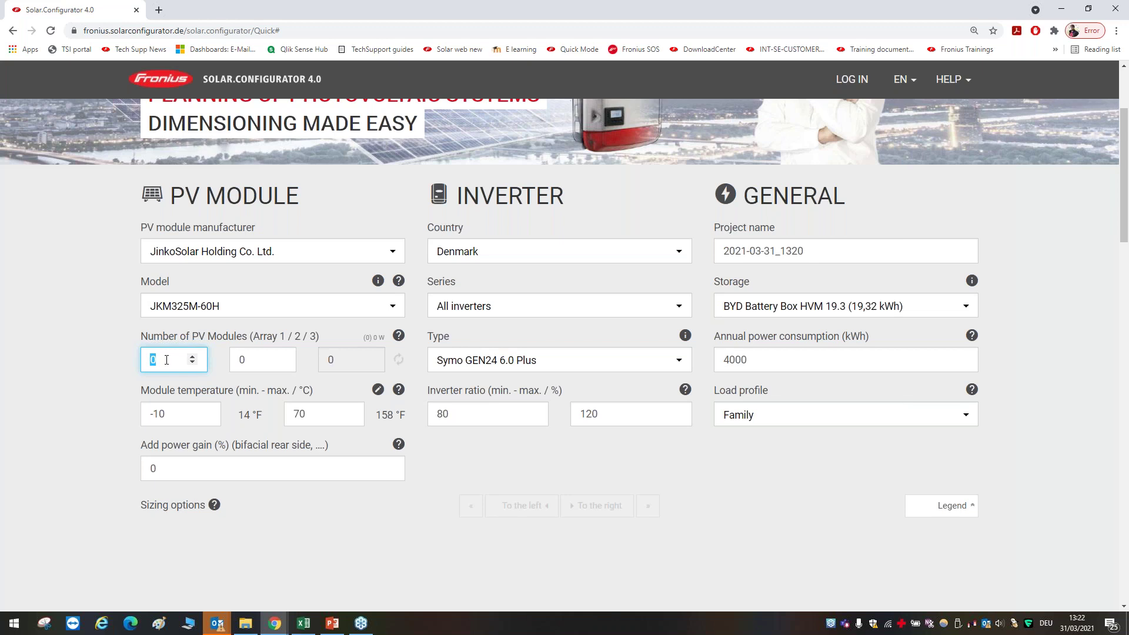
click(378, 282)
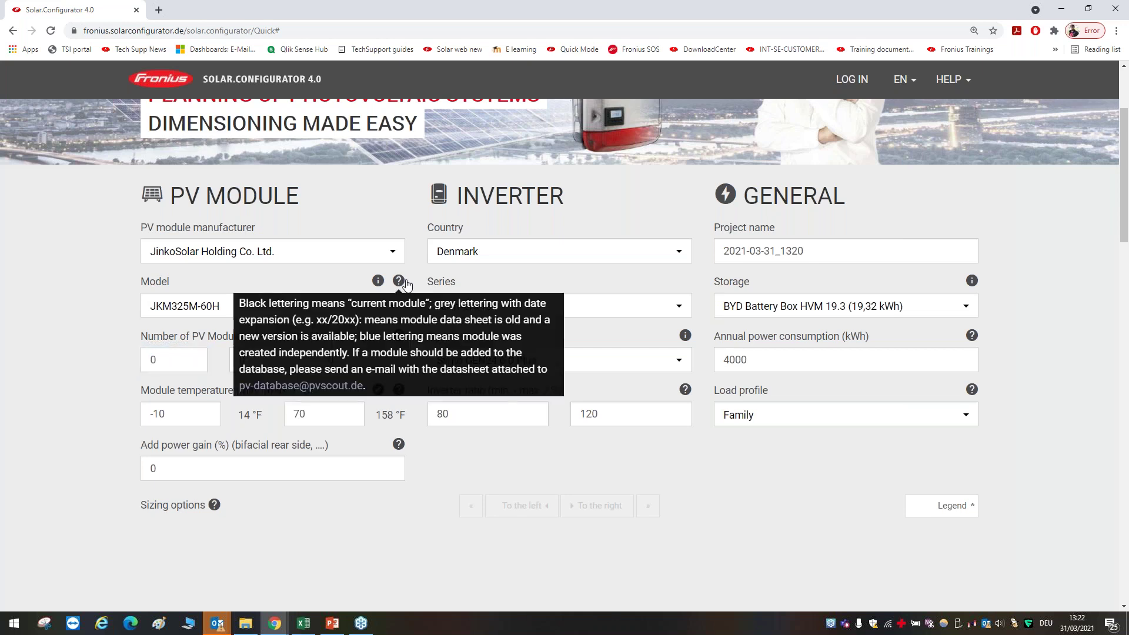
click(380, 282)
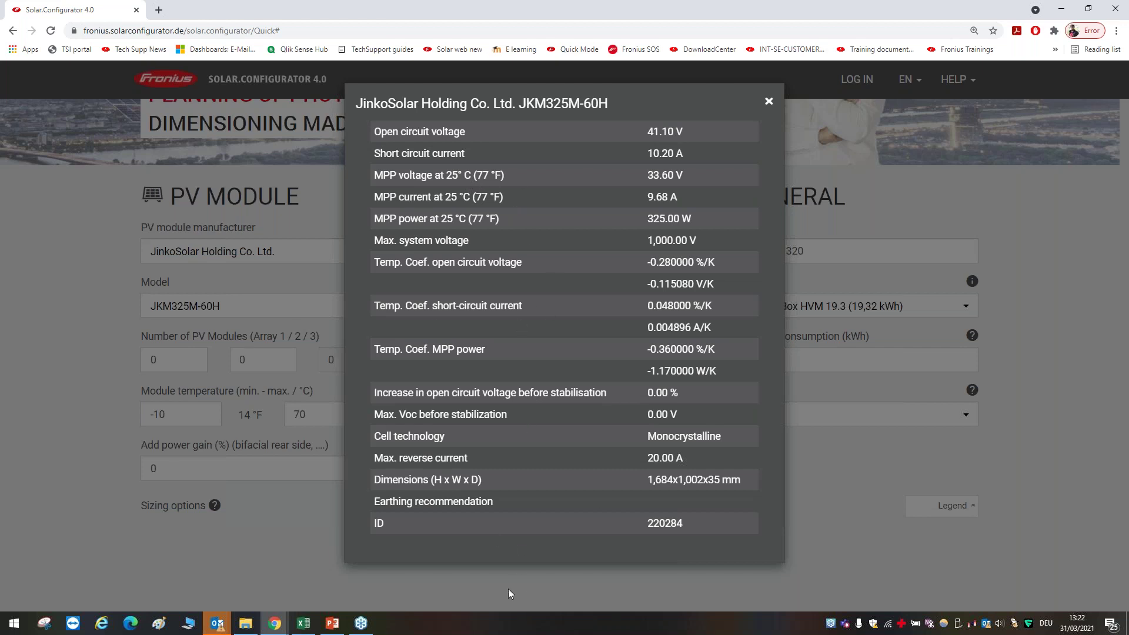
click(578, 581)
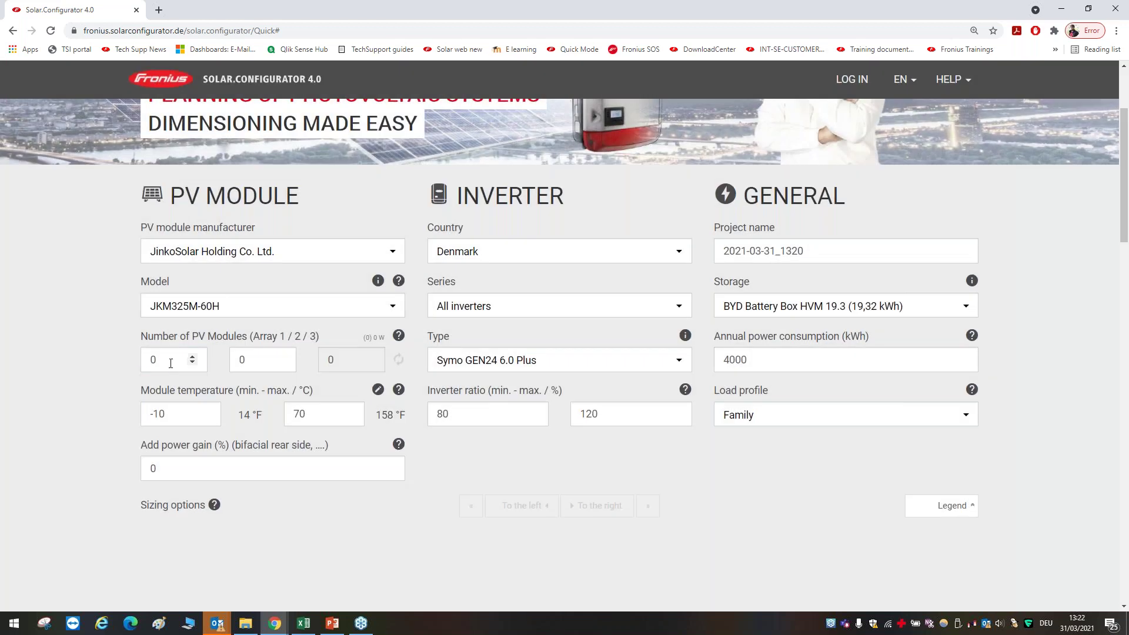
Step: Set the number of PV modules to 18 for array 1 and 15 for array 2
click(170, 363)
key(BackSpace)
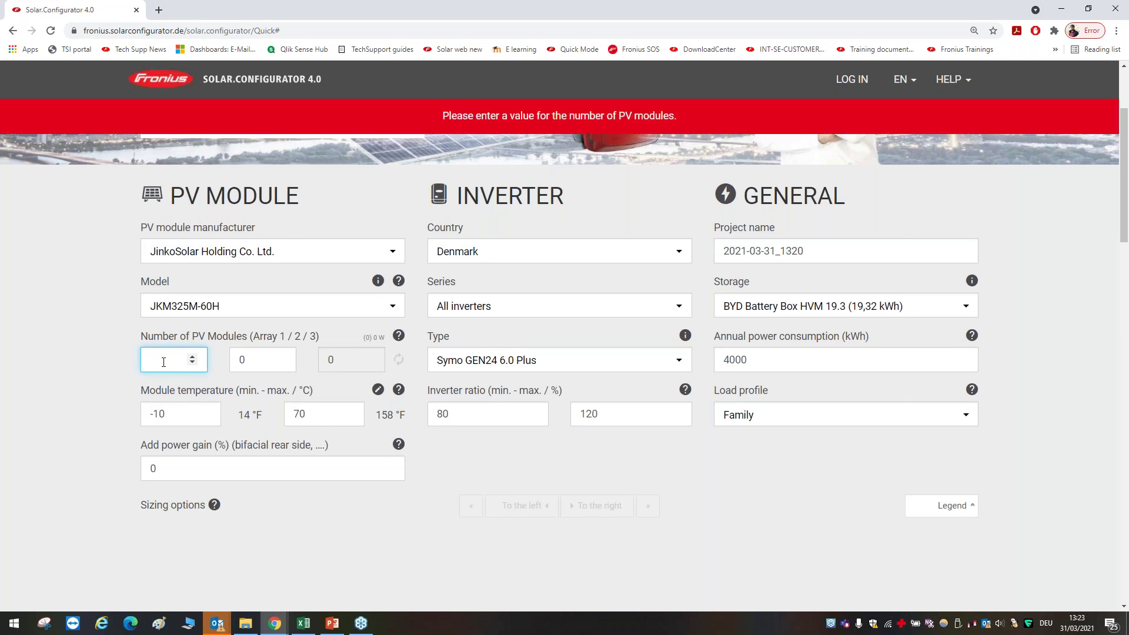
text(18)
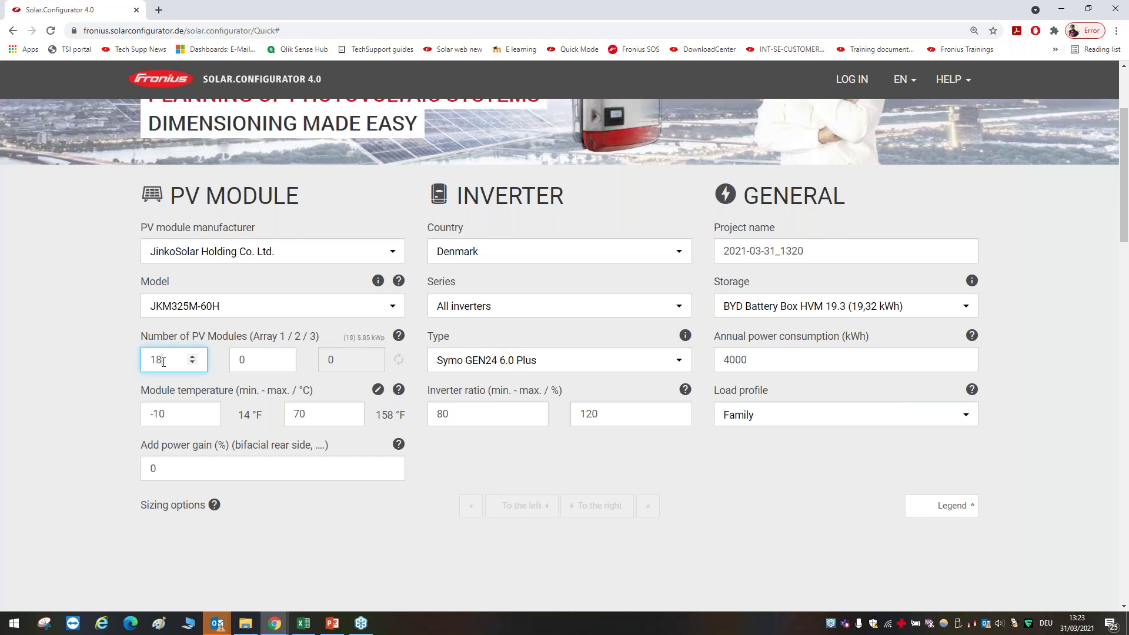
click(245, 356)
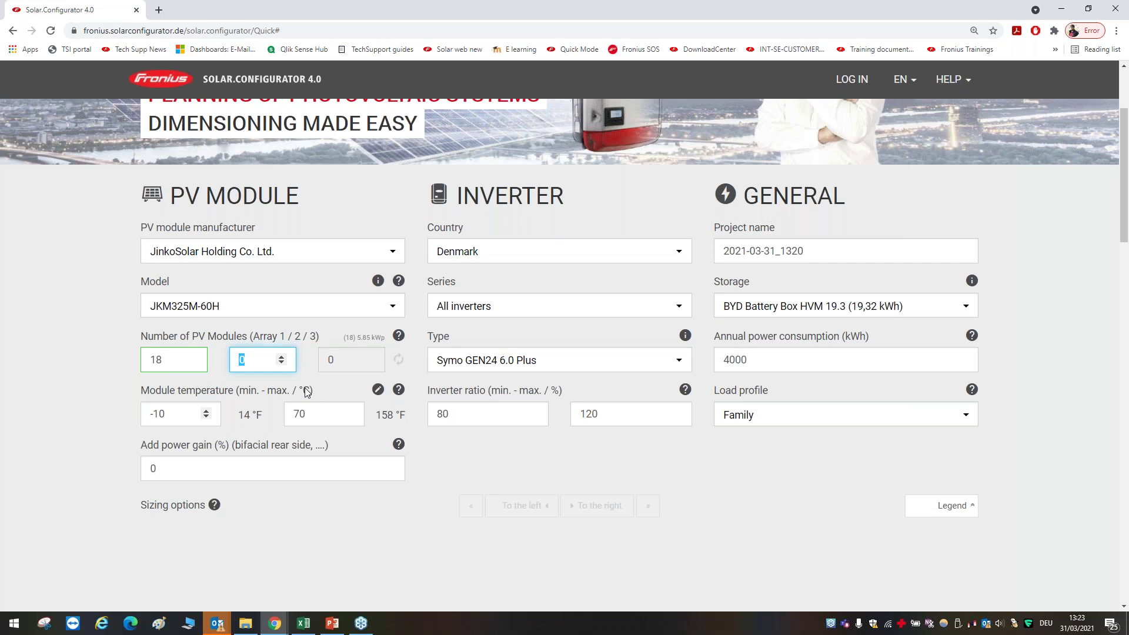
text(15)
Step: Change the inverter type to Symo GEN24 10.0 Plus
click(481, 336)
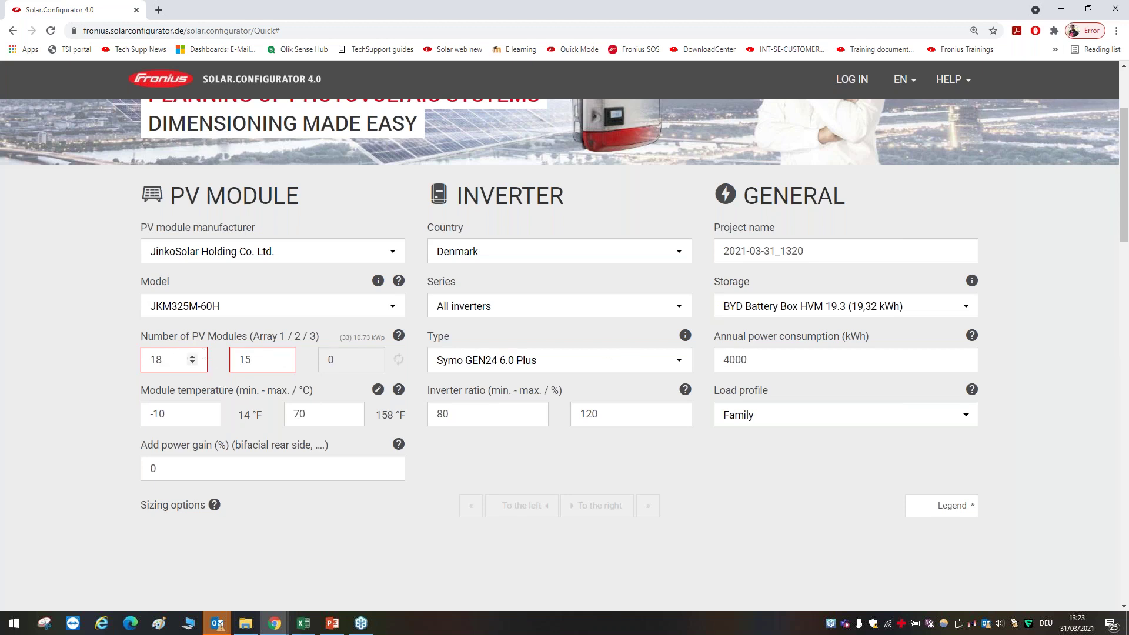
click(560, 368)
click(560, 456)
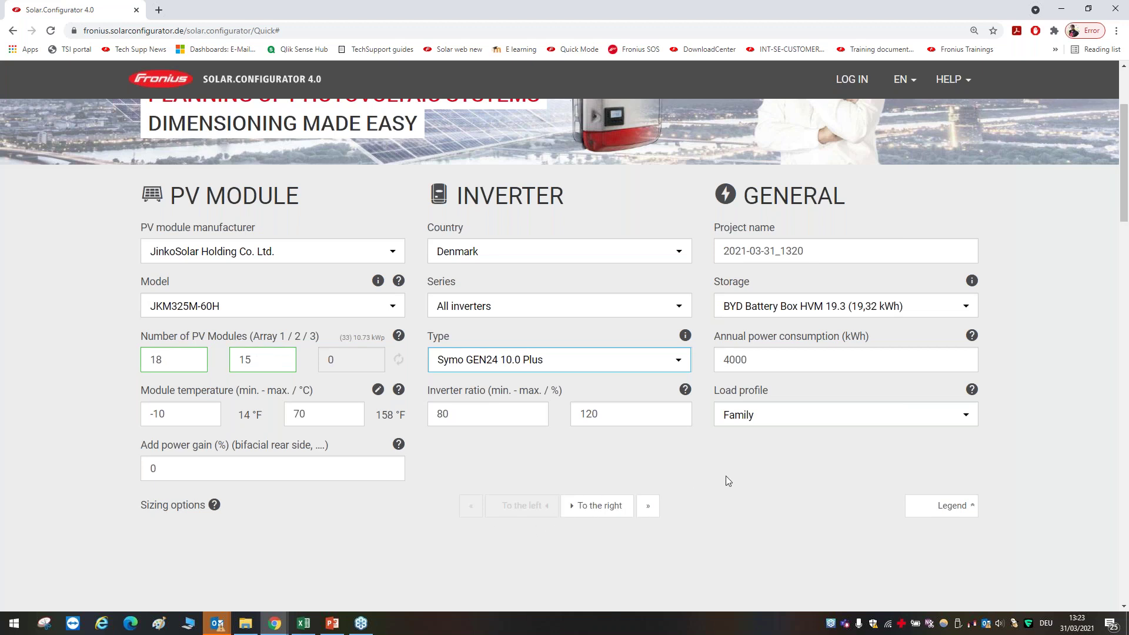
Step: Try a maximum inverter ratio of 150% and reduce it to 140%
double_click(594, 414)
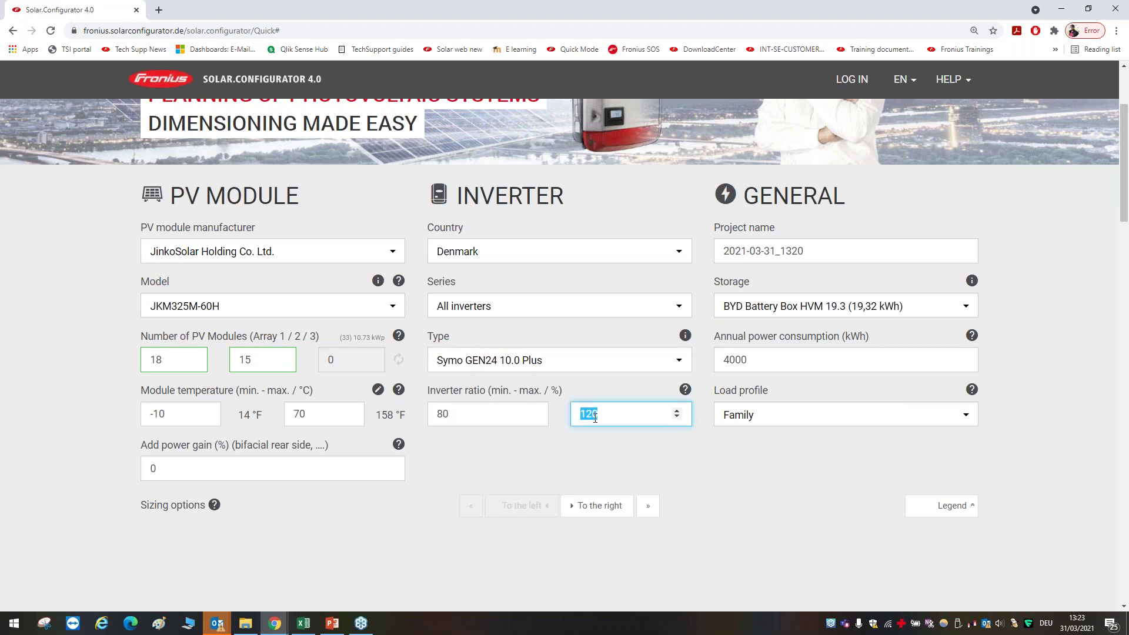
text(150)
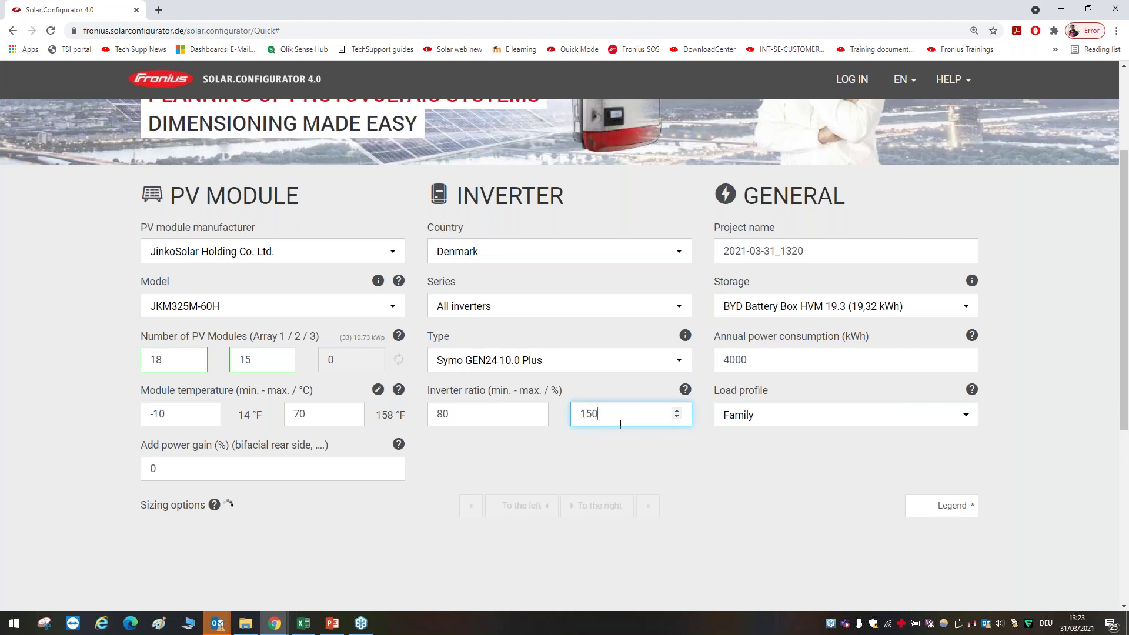
double_click(590, 415)
text(1)
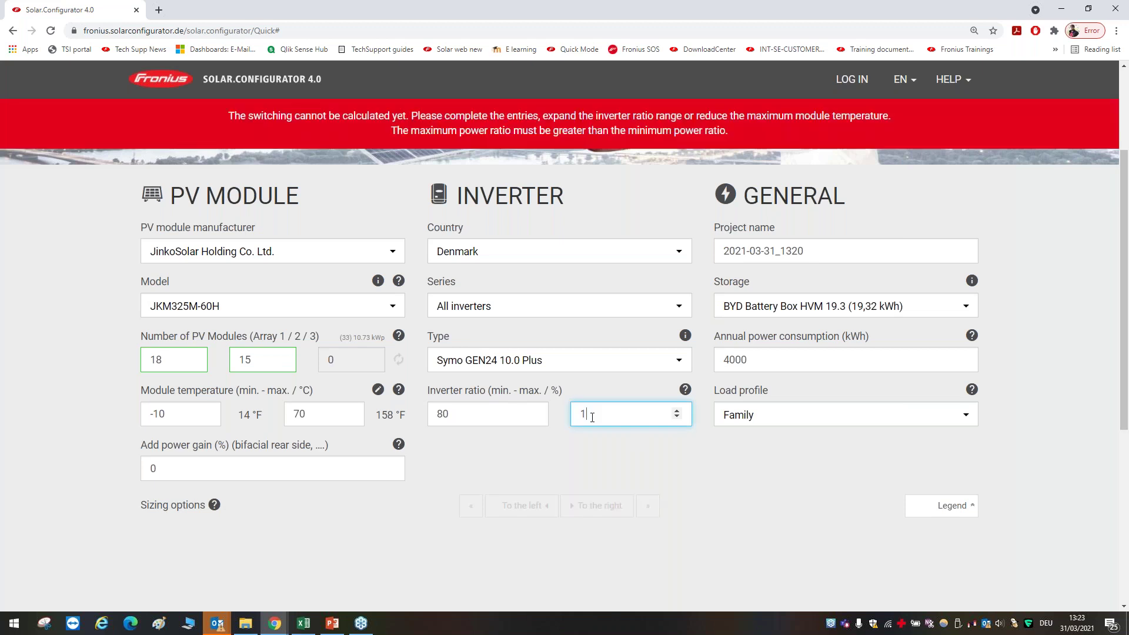
text(40)
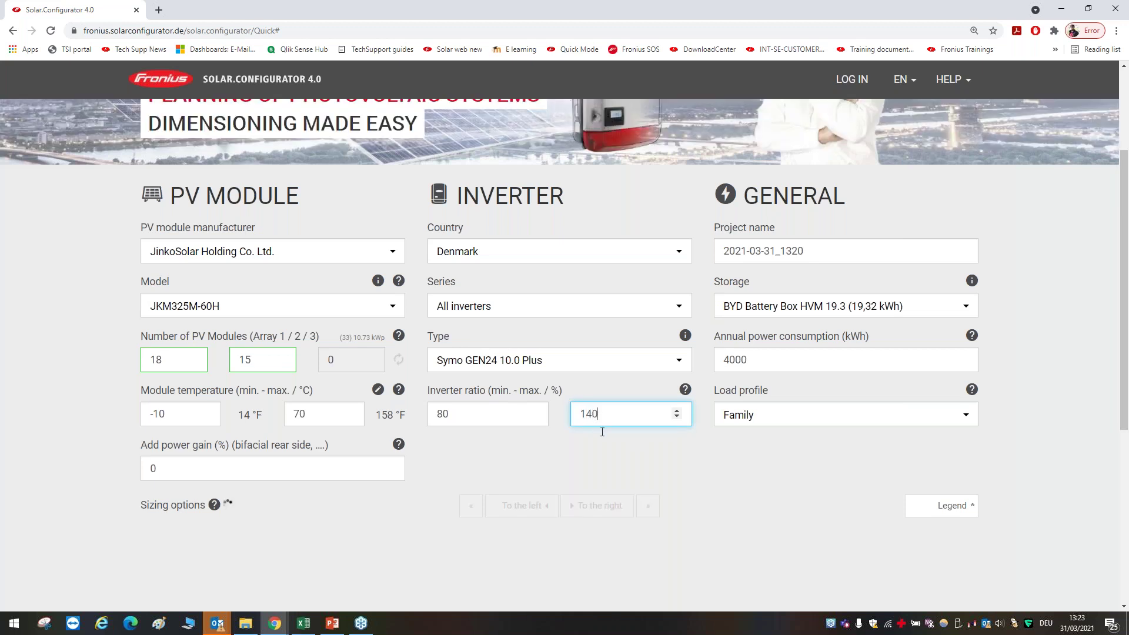
Step: Set the minimum module temperature to -15 °C
double_click(179, 413)
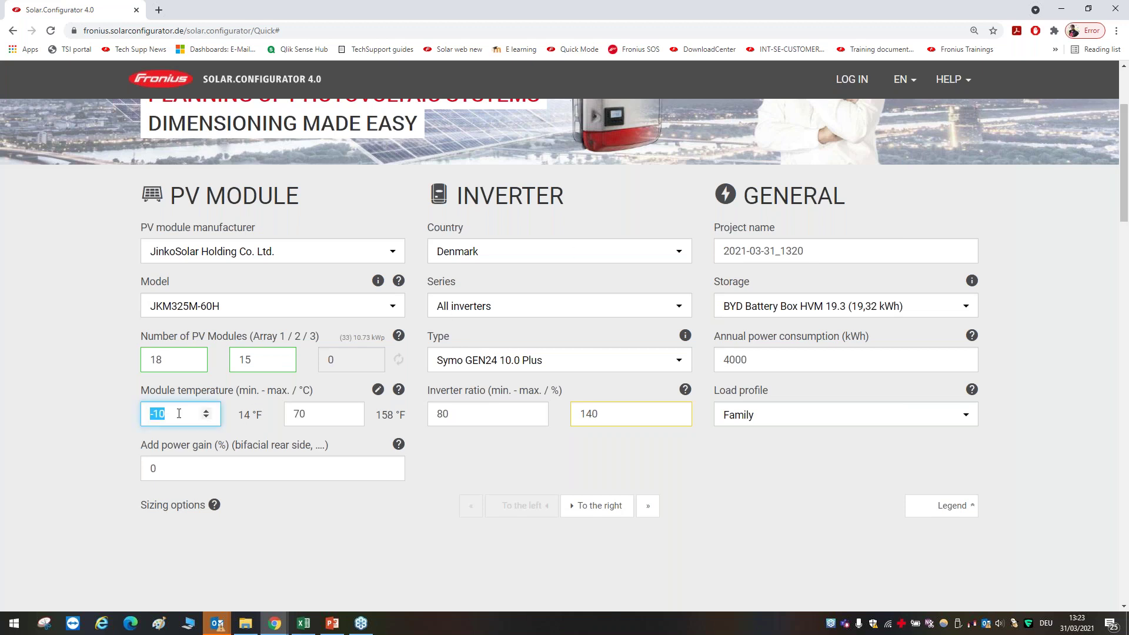
text(-15)
key(Tab)
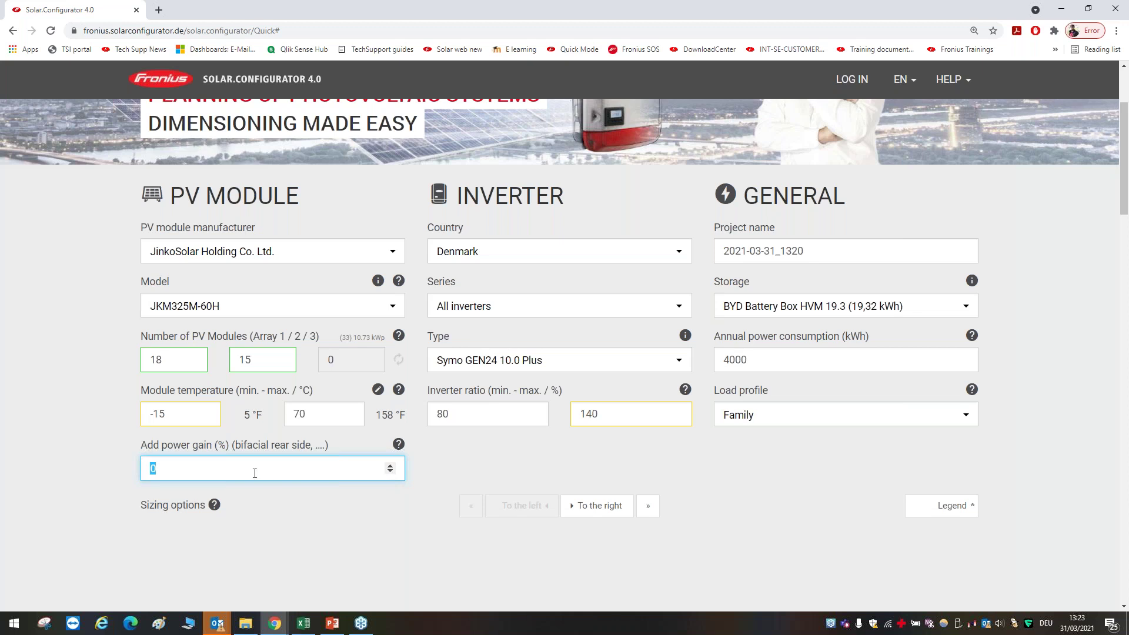
Step: Change the PV module manufacturer to A.M.P. Solar
click(373, 310)
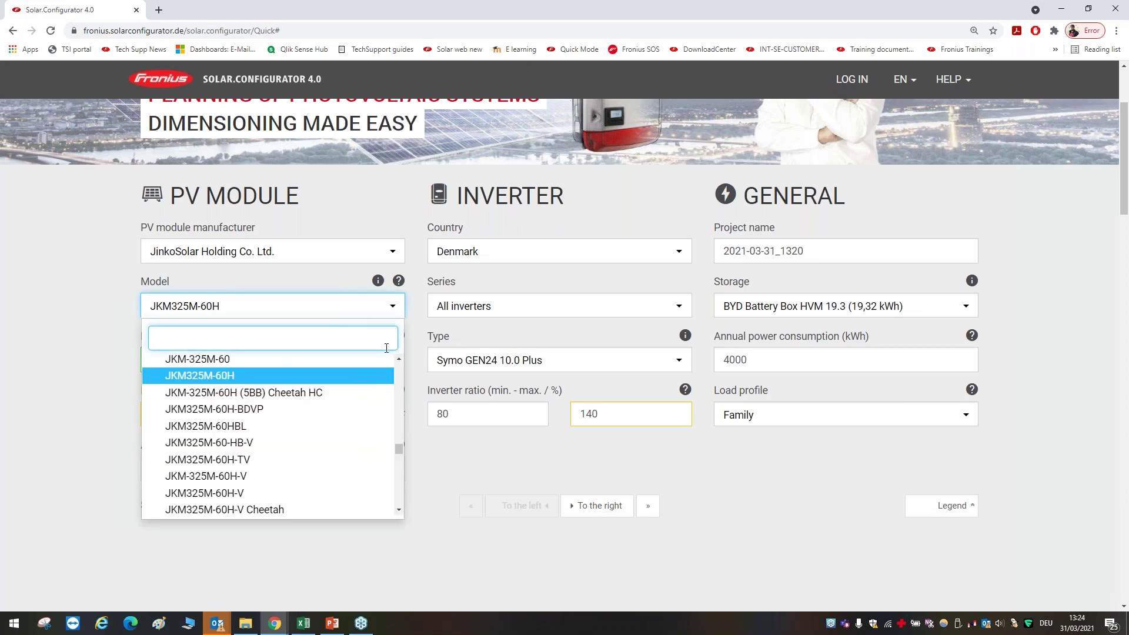
drag(398, 444, 398, 420)
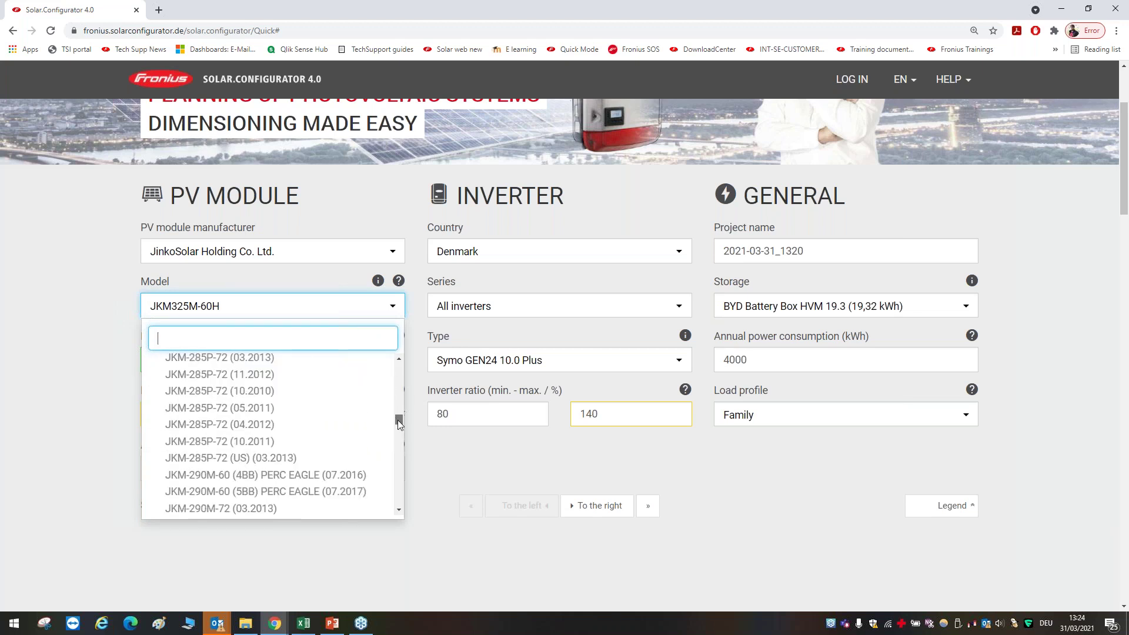
click(360, 258)
text(jinko)
double_click(315, 284)
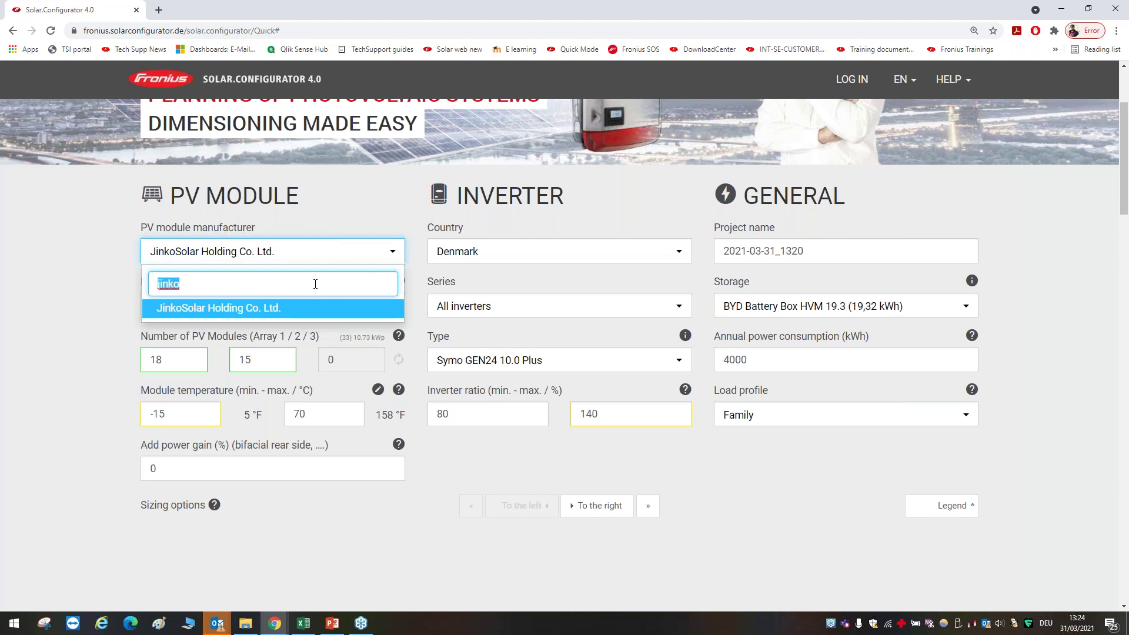
text(am,er)
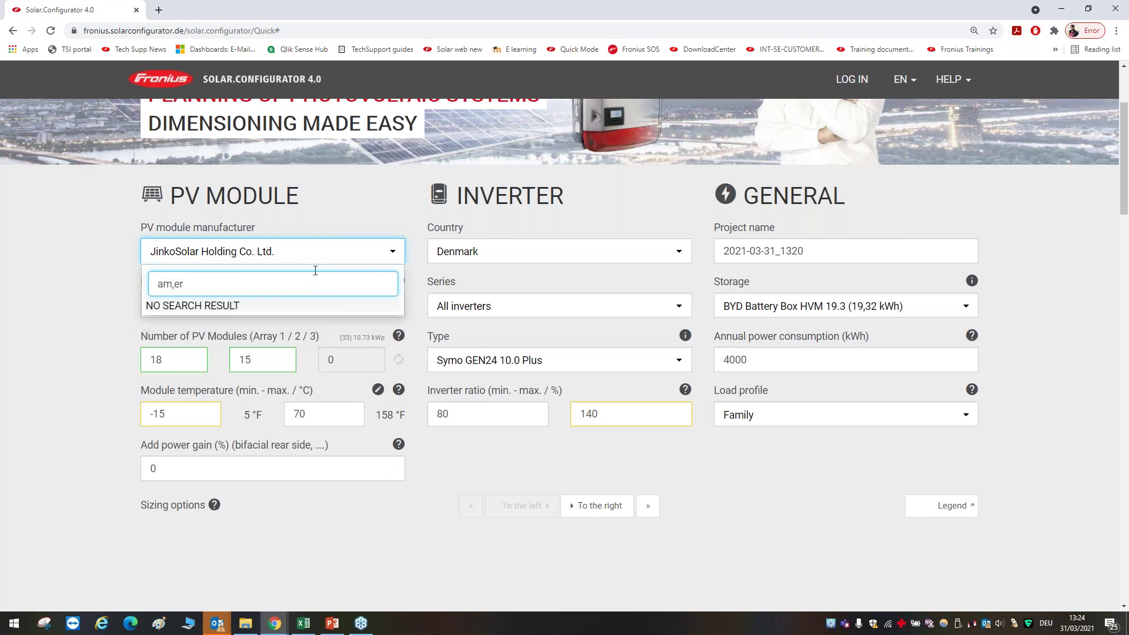
key(BackSpace)
key(BackSpace)
key(BackSpace)
key(BackSpace)
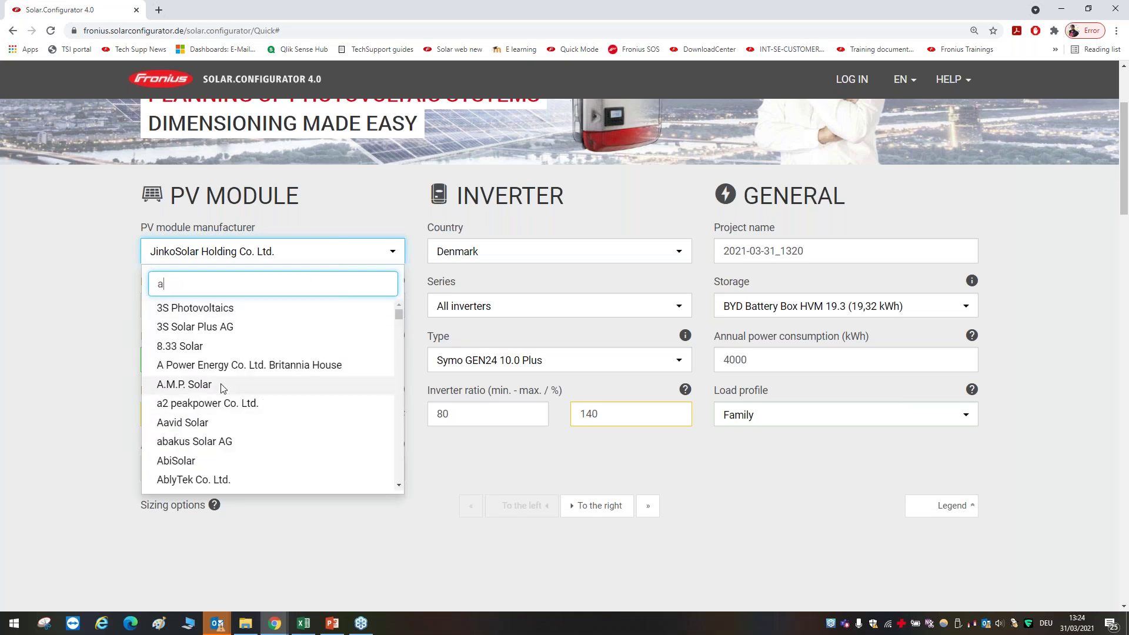
click(368, 303)
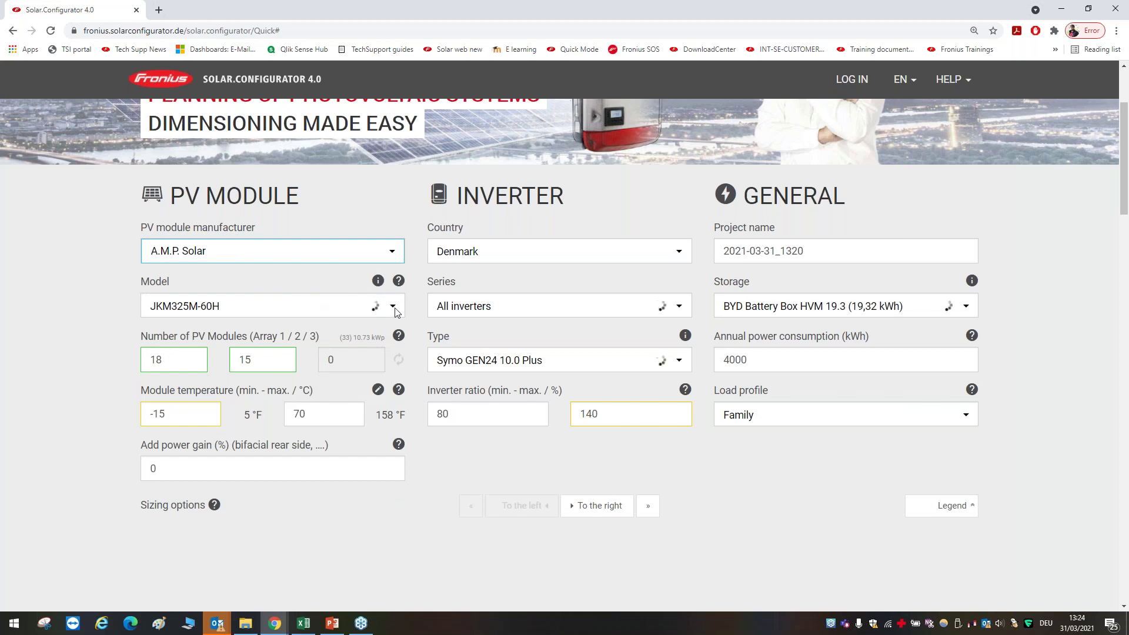
Step: Browse the A.M.P. Solar modules and choose the AMM-250W model
click(390, 311)
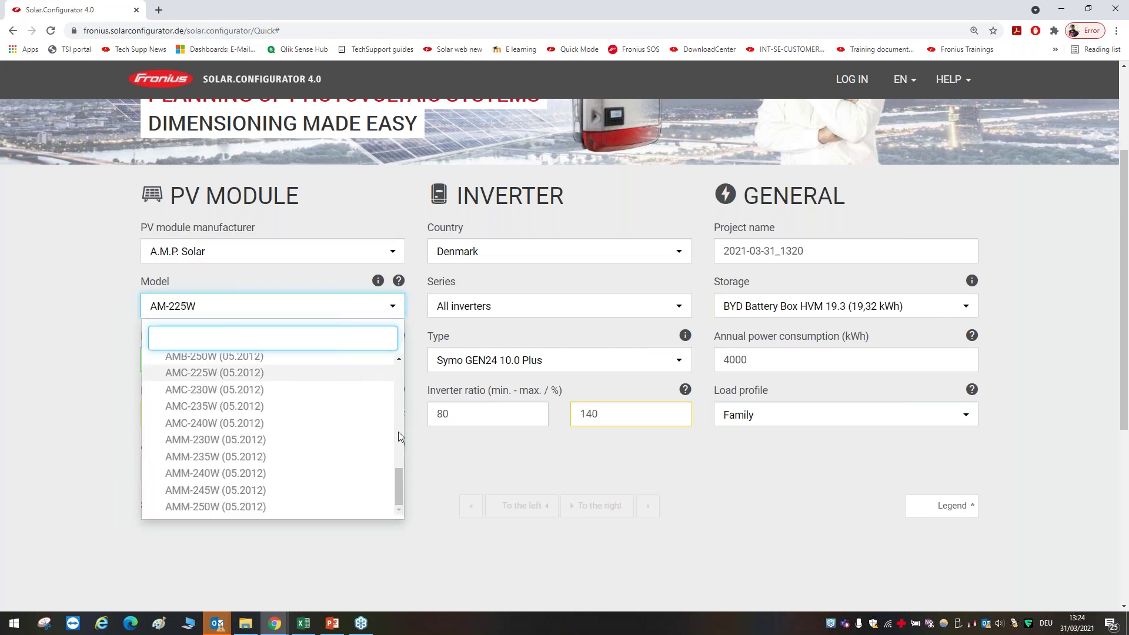
scroll(397, 471, down, 7)
click(405, 259)
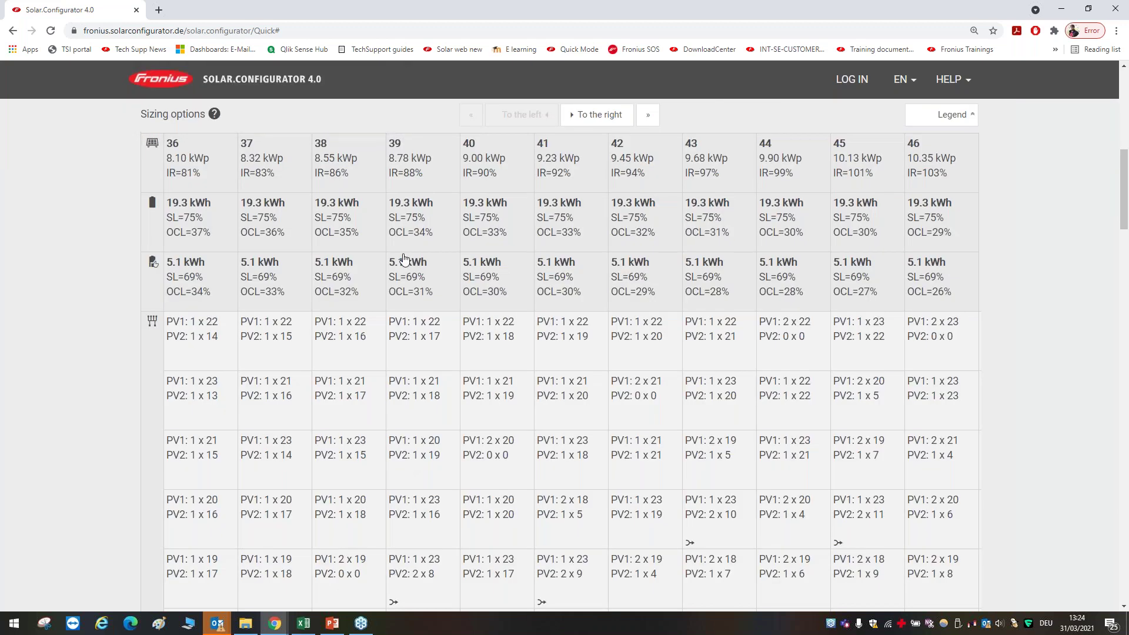
scroll(405, 259, up, 5)
click(393, 228)
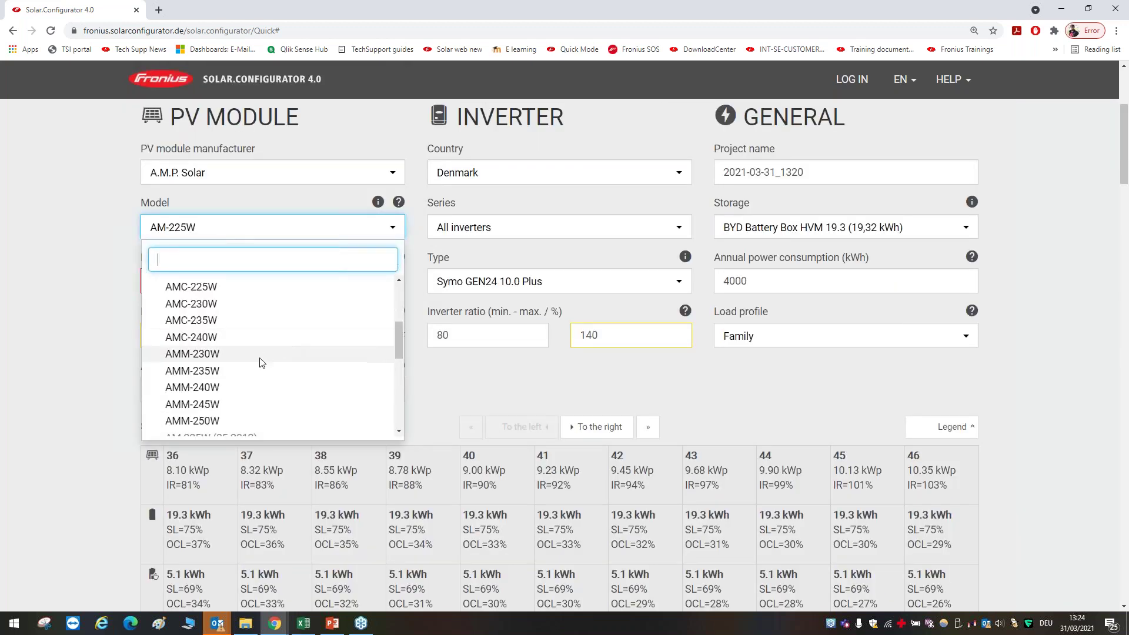
click(235, 421)
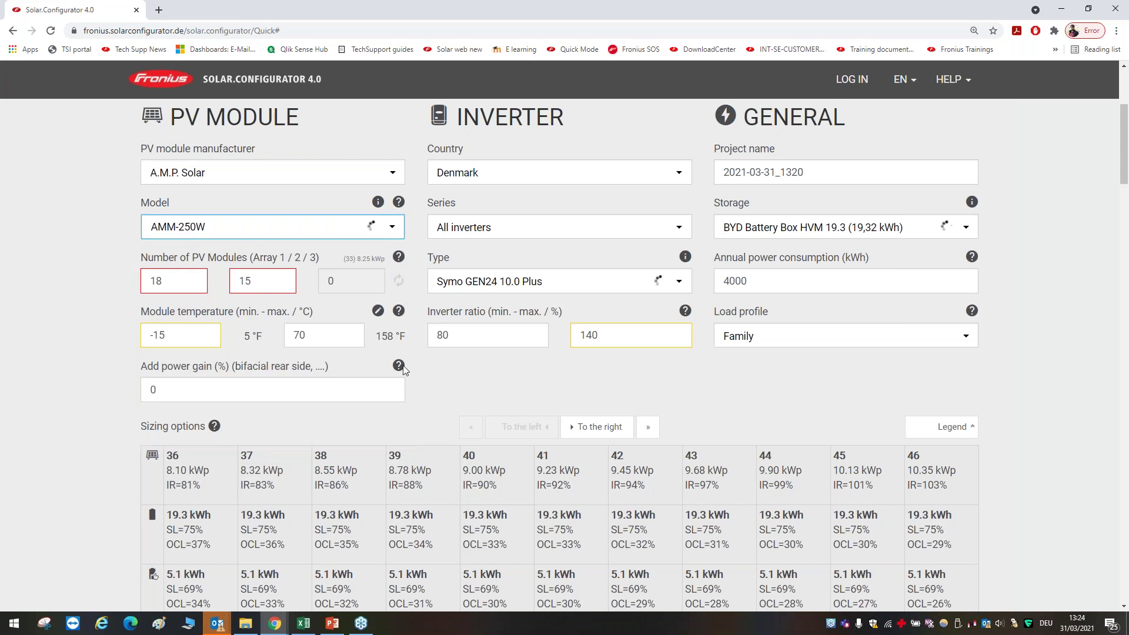
click(184, 277)
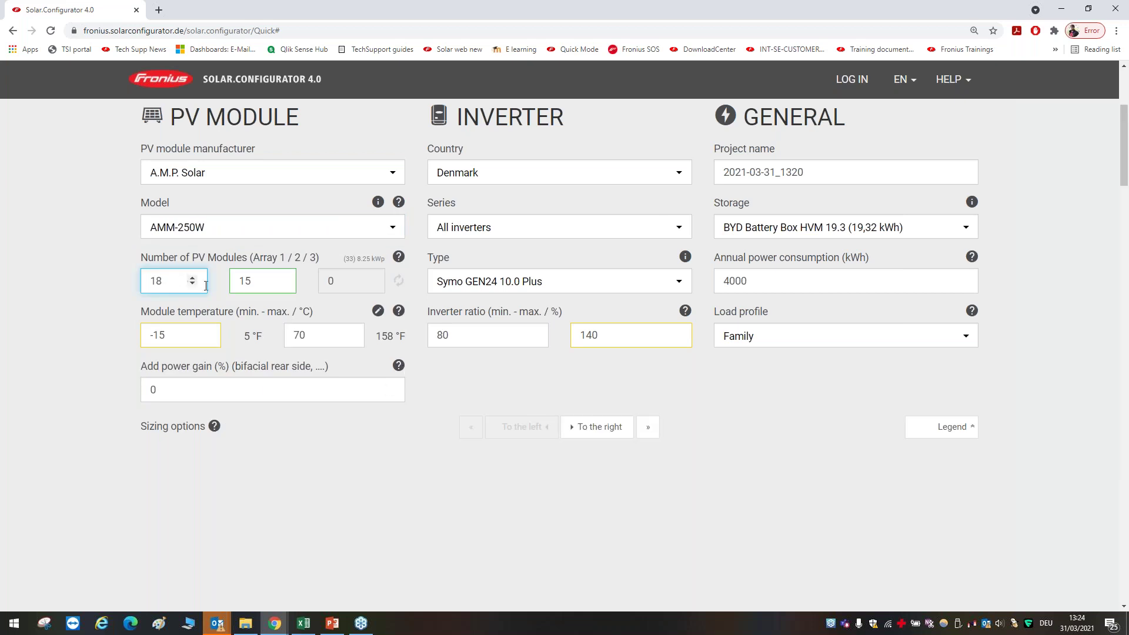
click(452, 370)
Step: Search for Denmark and reselect it as the inverter country
click(652, 174)
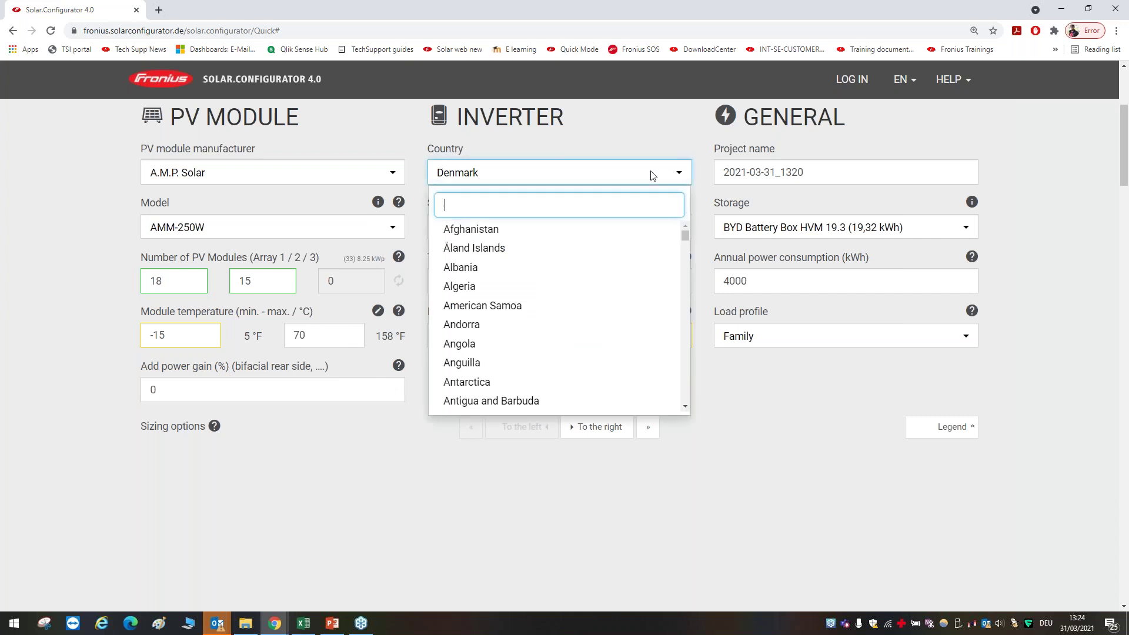
text(Denmark)
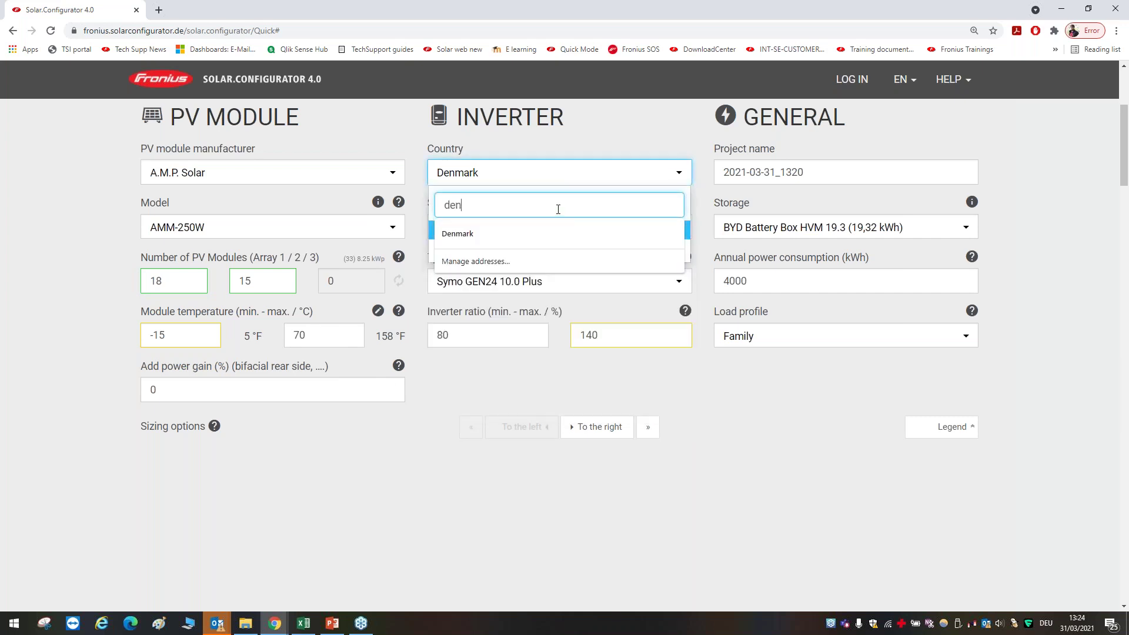
click(636, 230)
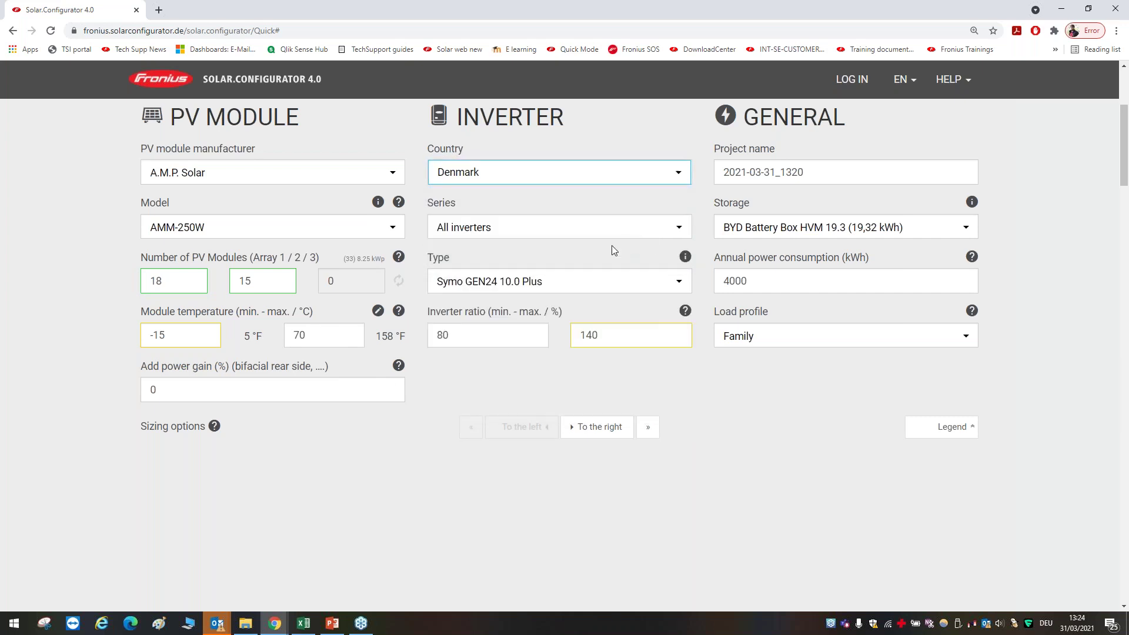
Step: Limit the inverter series to Symo GEN24 Plus and select the Symo GEN24 10.0 Plus type
click(593, 231)
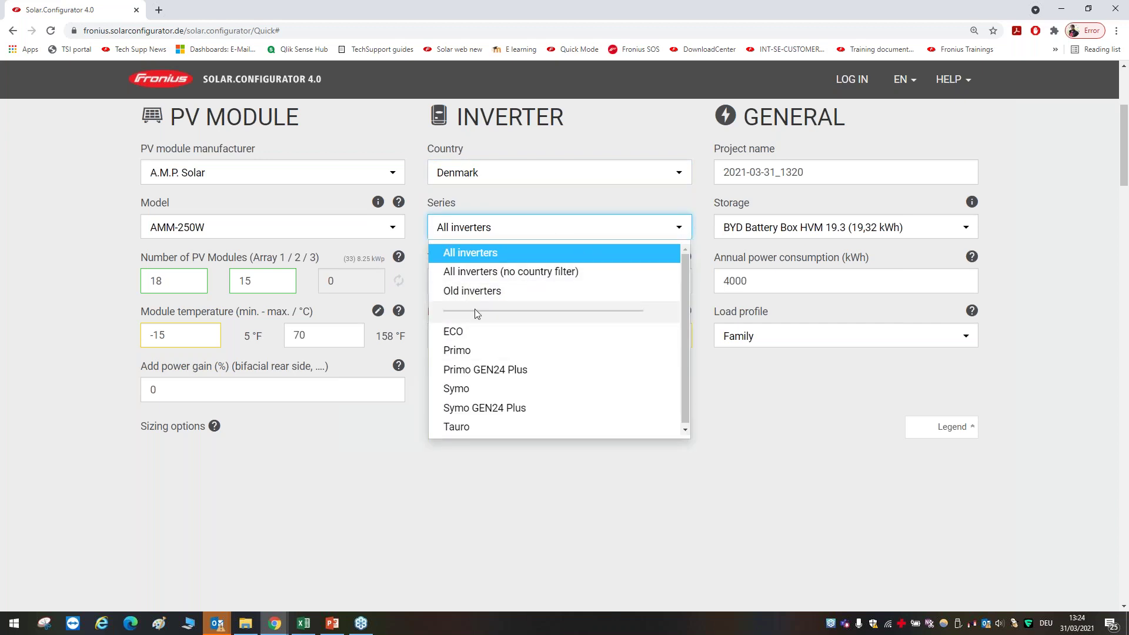
scroll(528, 375, down, 1)
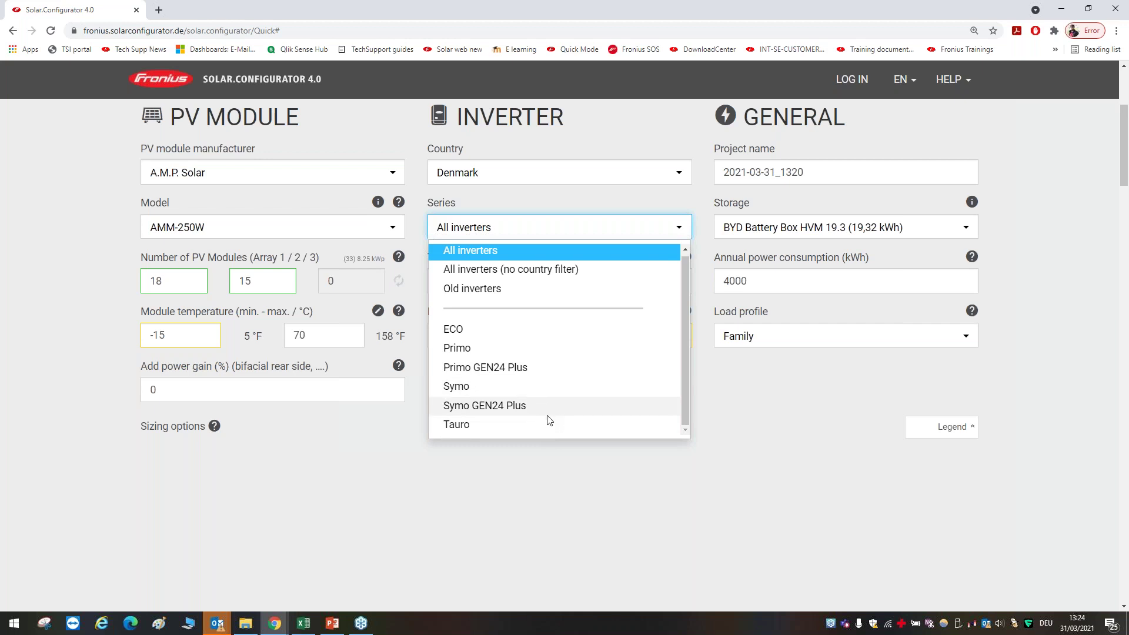
click(497, 406)
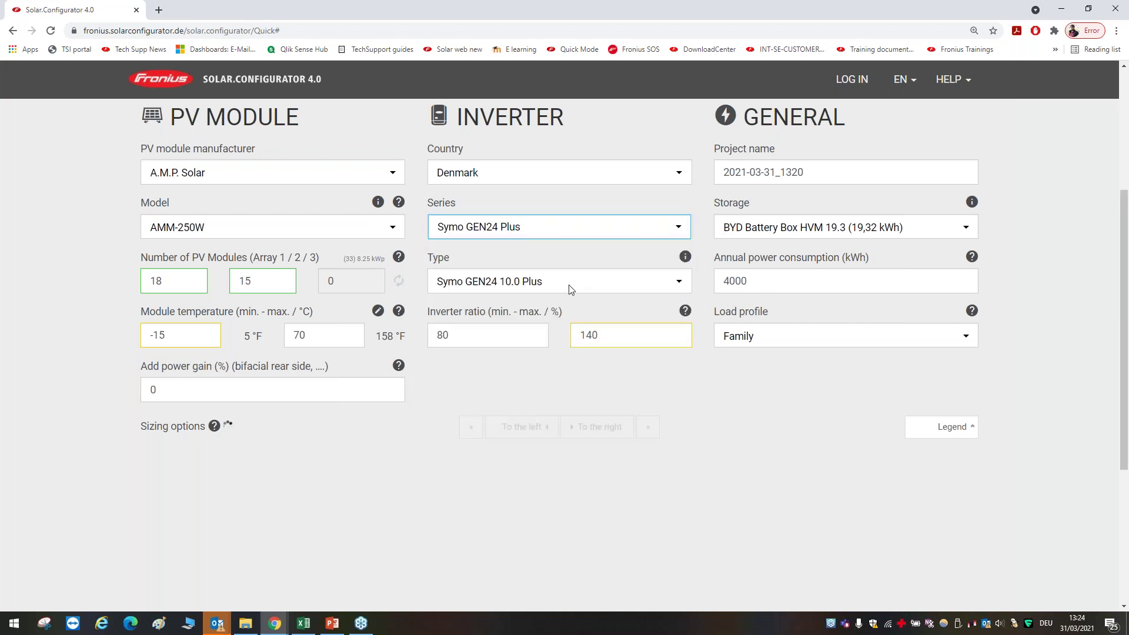
click(537, 283)
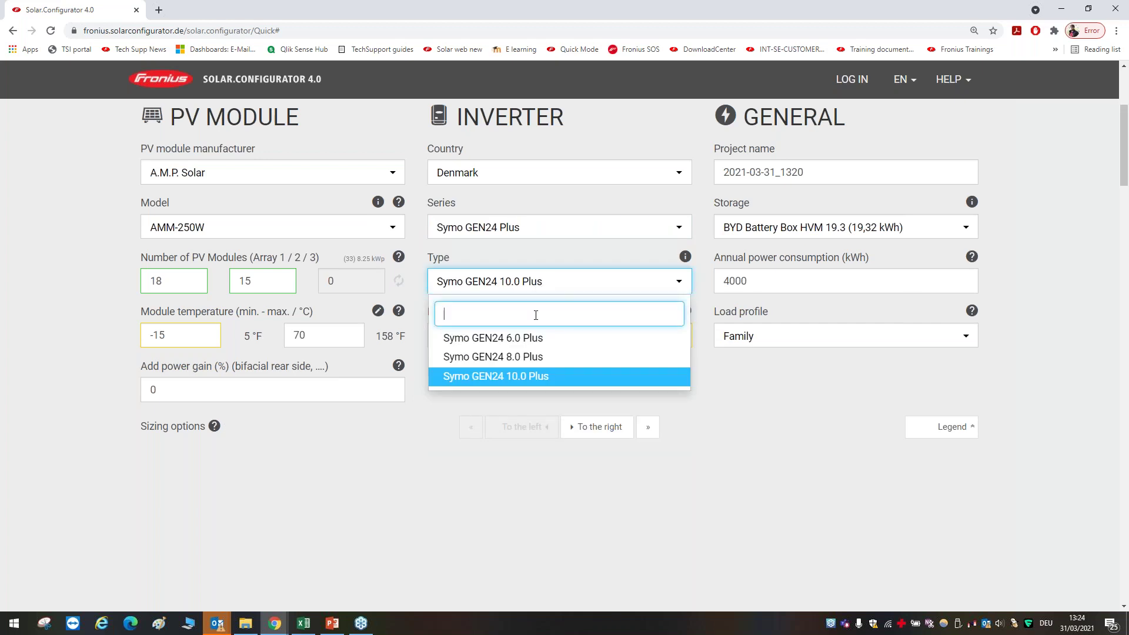
click(532, 377)
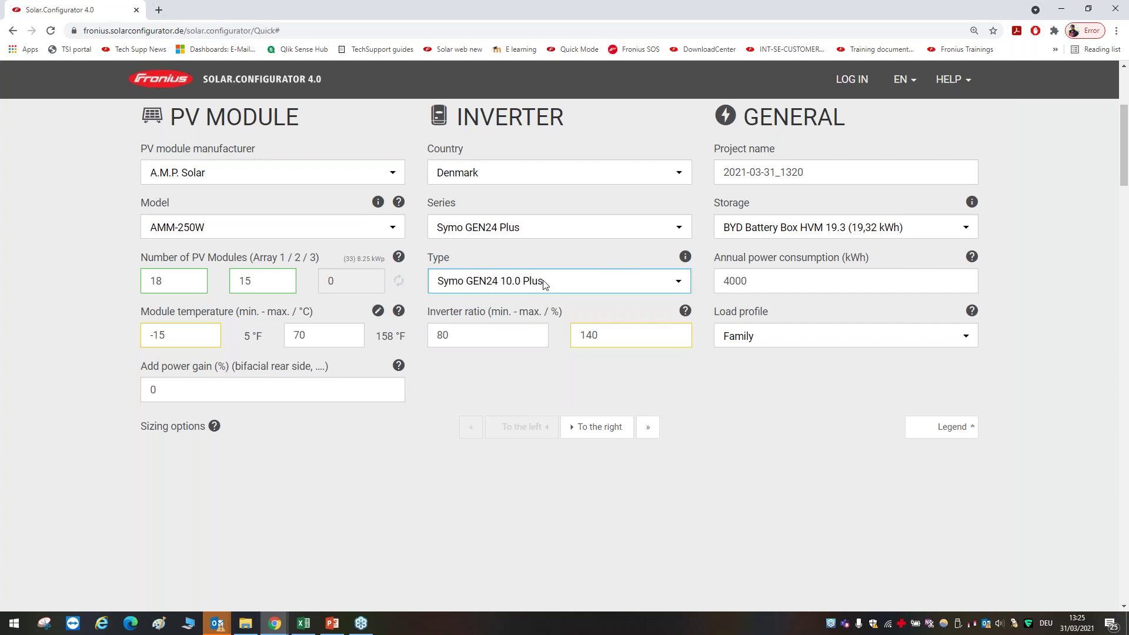
click(570, 228)
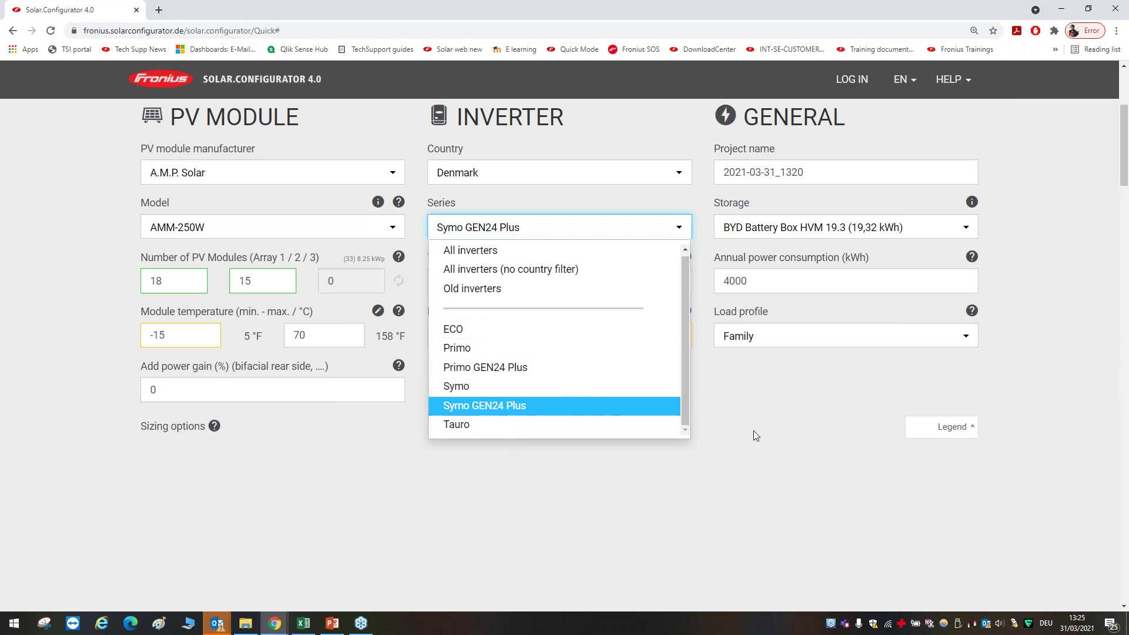
click(491, 222)
click(557, 234)
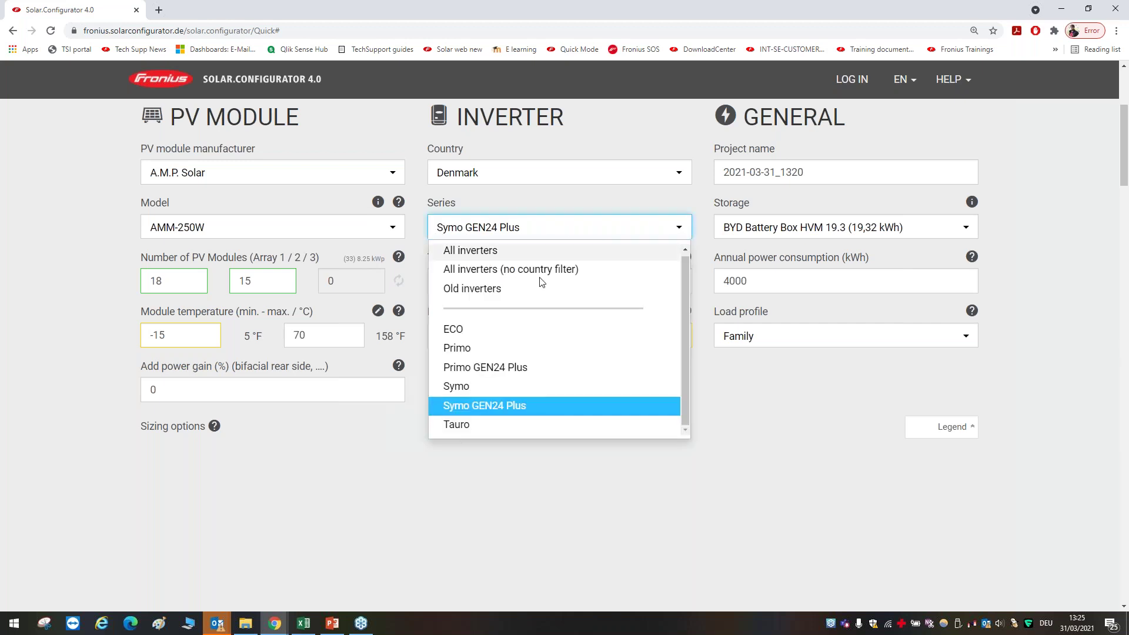
click(710, 336)
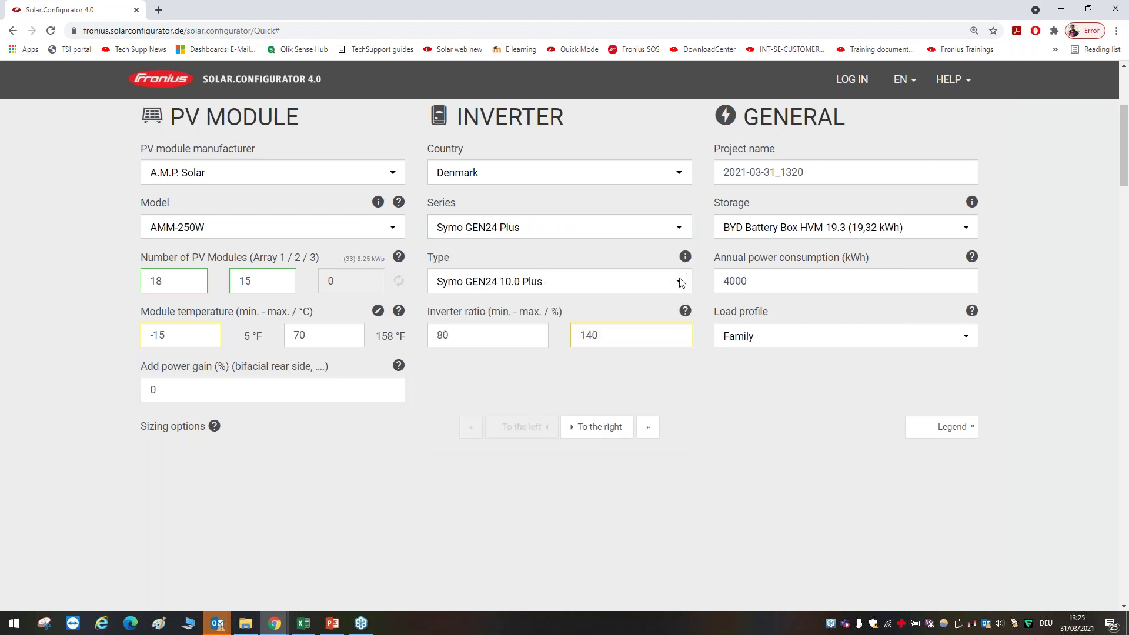
click(680, 282)
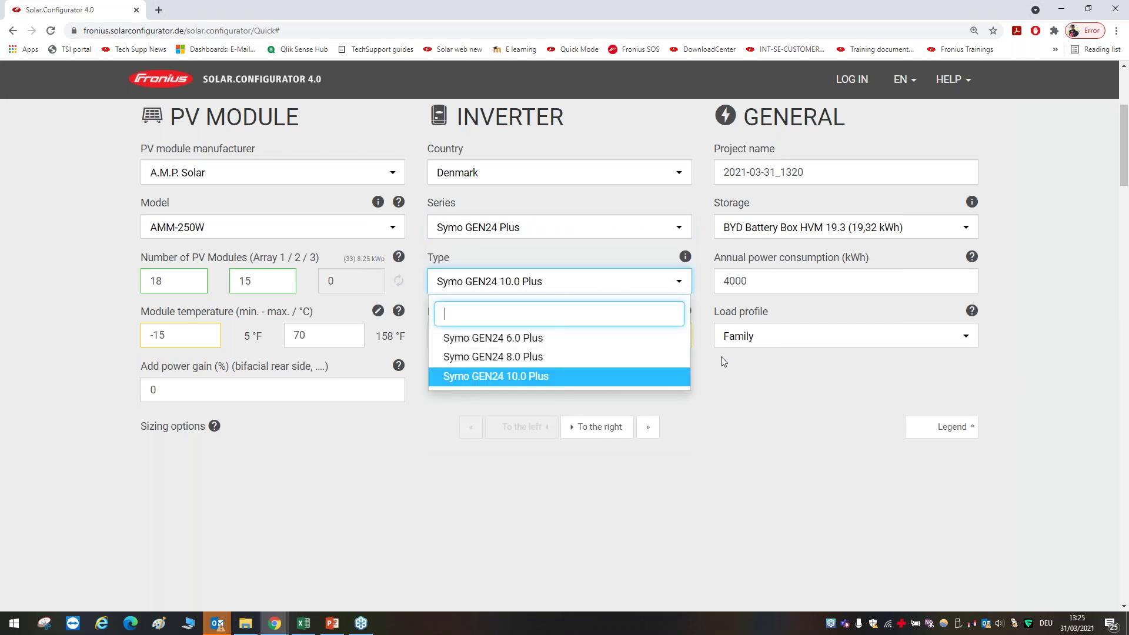
click(737, 420)
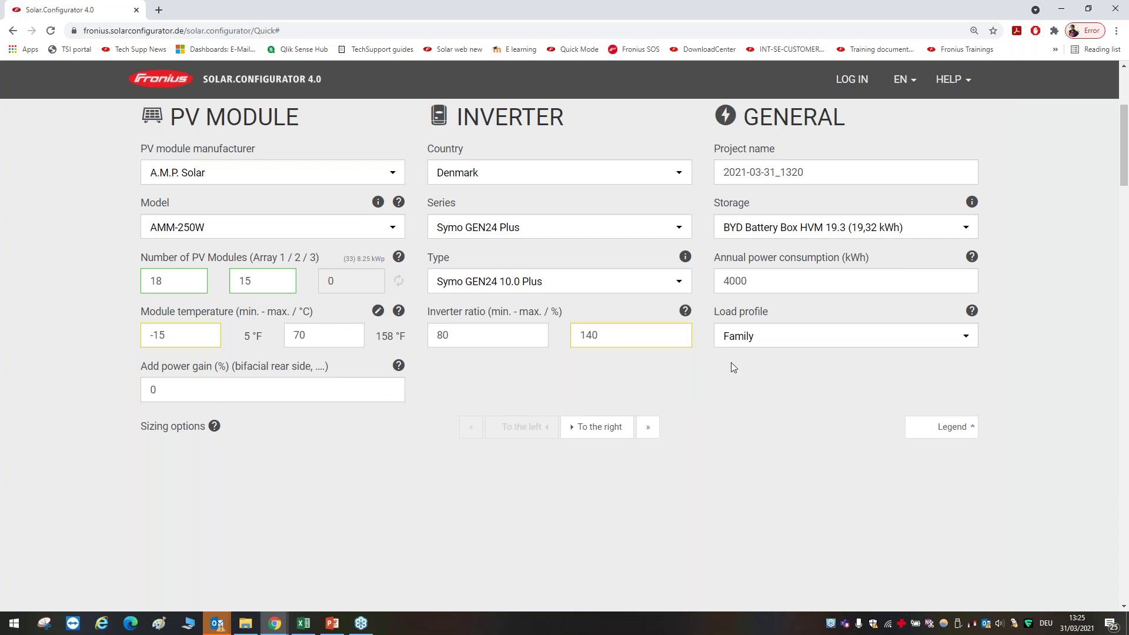
Step: Append "Test" to the project name so it reads 2021-03-31_1320 Test
click(786, 174)
click(823, 172)
text(Test)
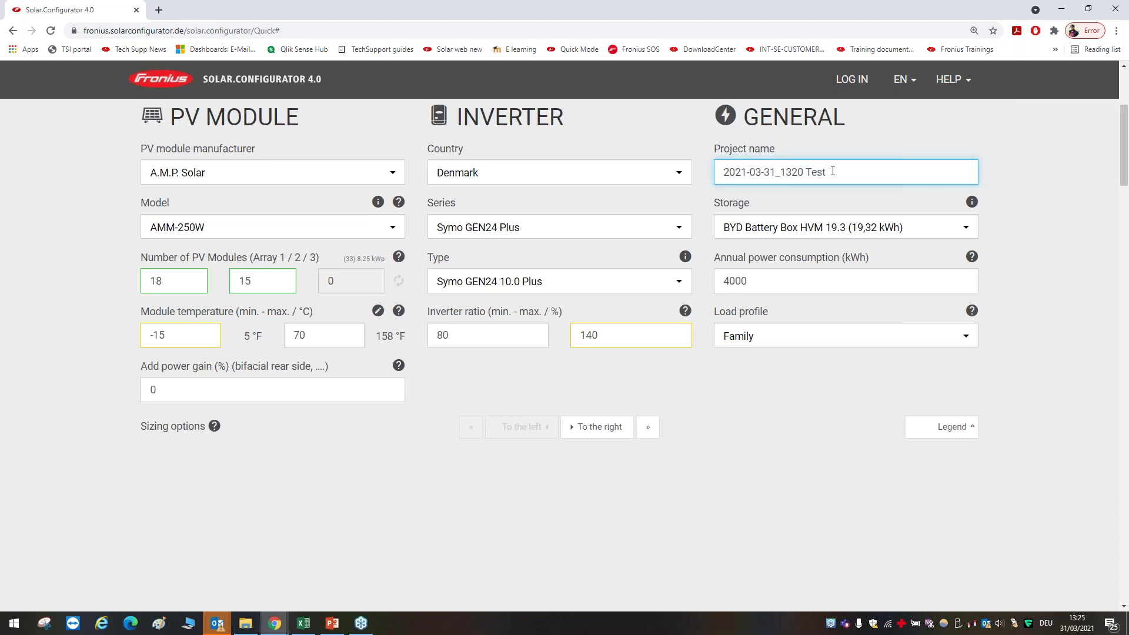
Step: Change the storage to BYD Battery Box HVM 16.6 (16,56 kWh)
click(916, 229)
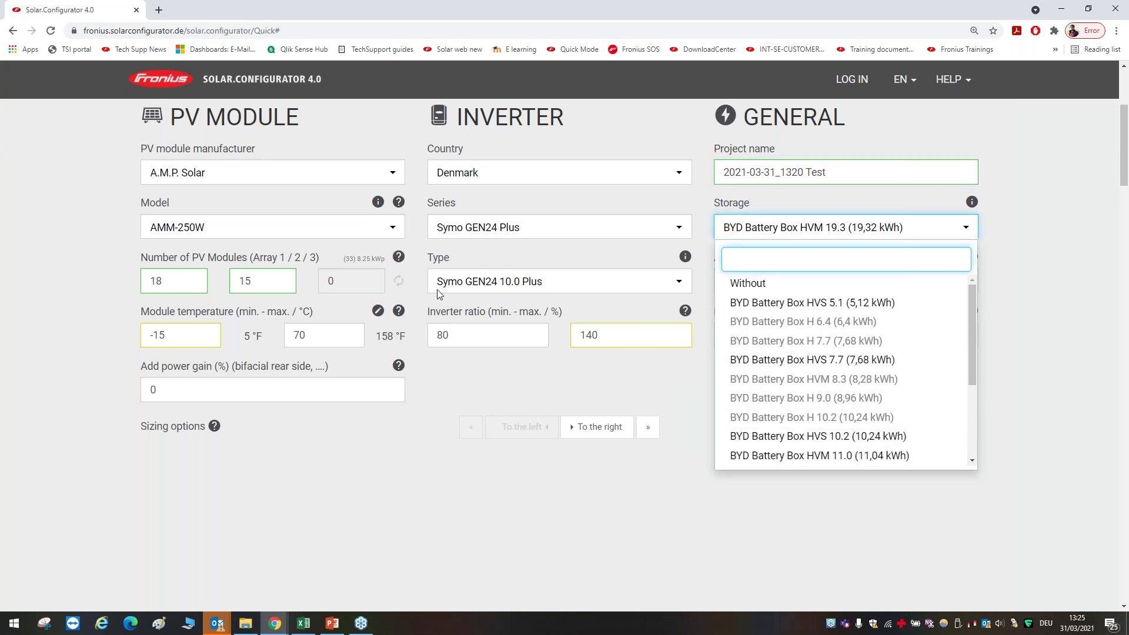
scroll(927, 375, down, 1)
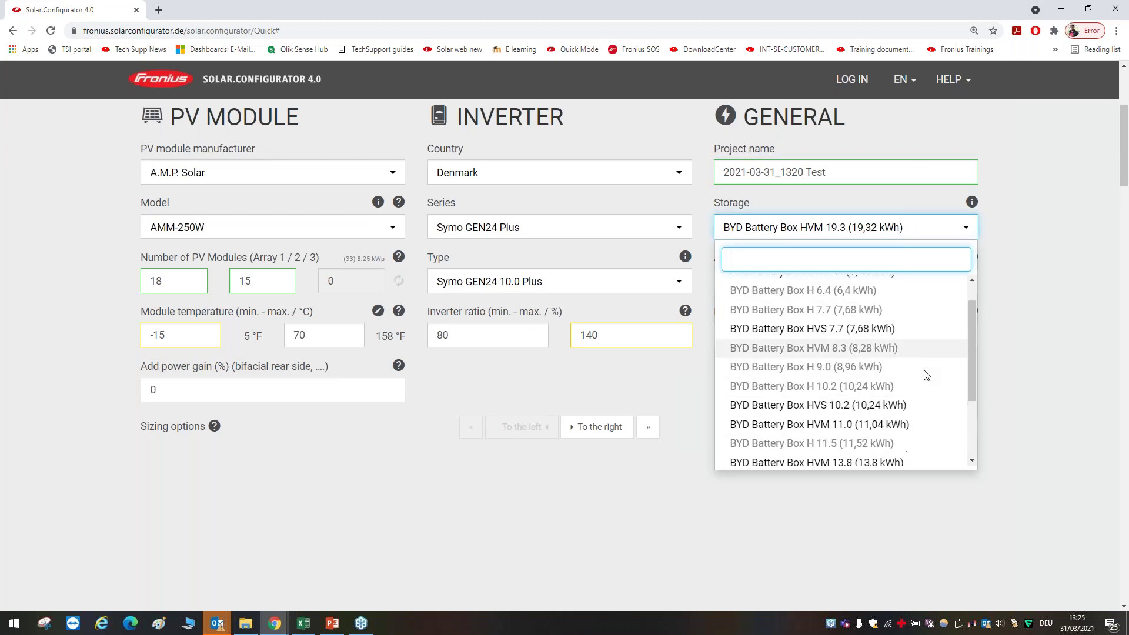
scroll(927, 375, down, 3)
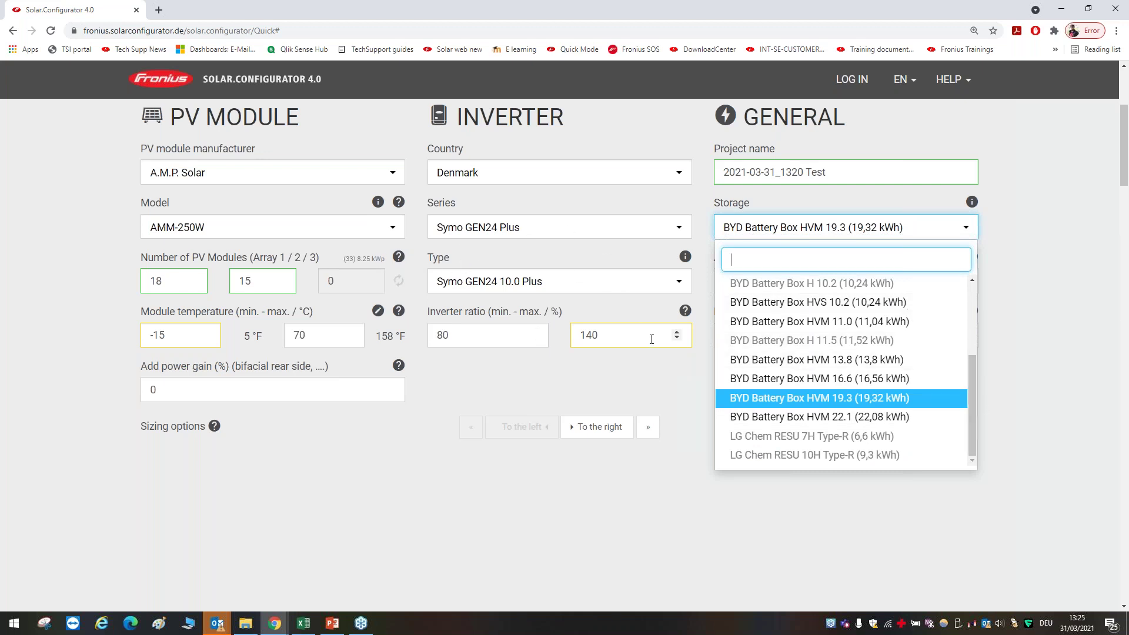
click(899, 380)
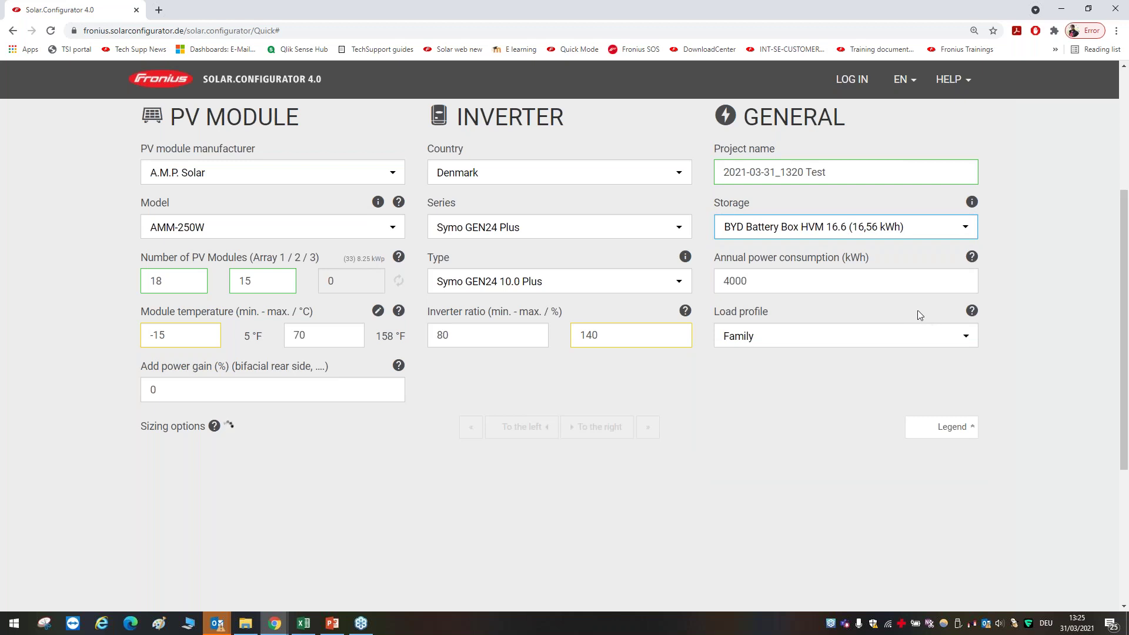
Step: Set the annual power consumption to 3000 kWh
double_click(744, 281)
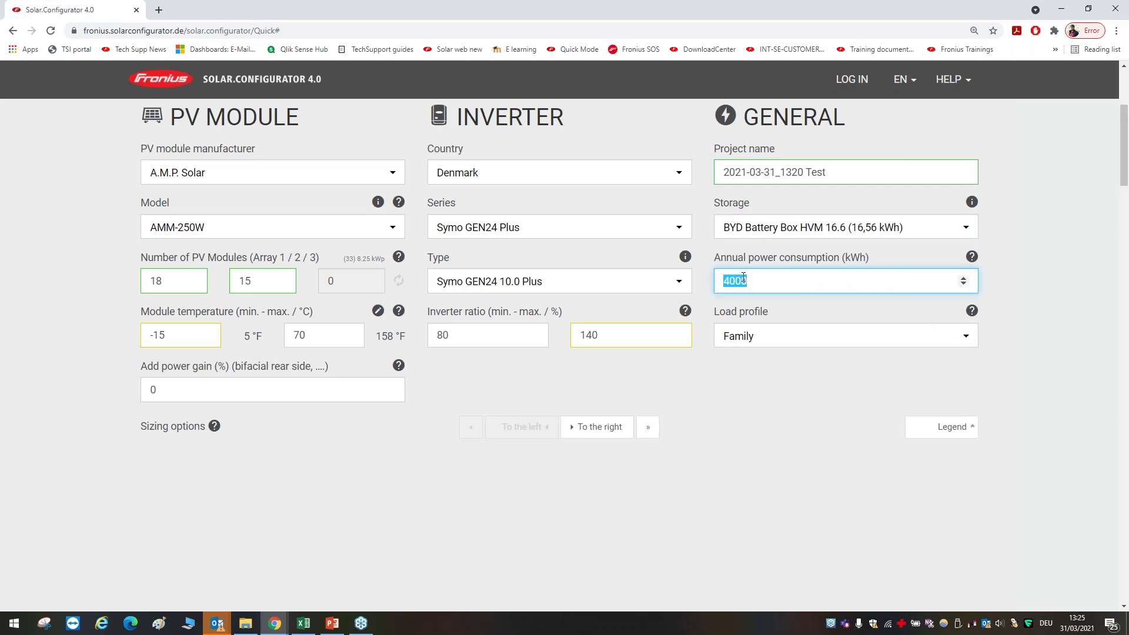
click(731, 283)
key(BackSpace)
text(3)
click(1023, 357)
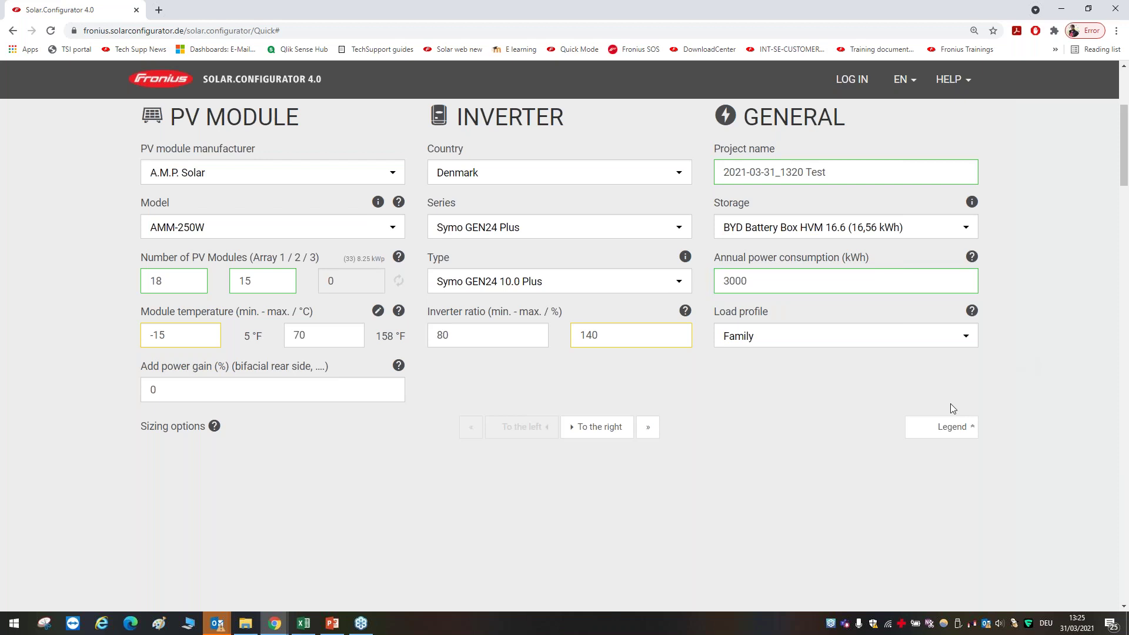
Step: Check the available load profiles, then examine the sizing options table for the configured PV system
click(901, 340)
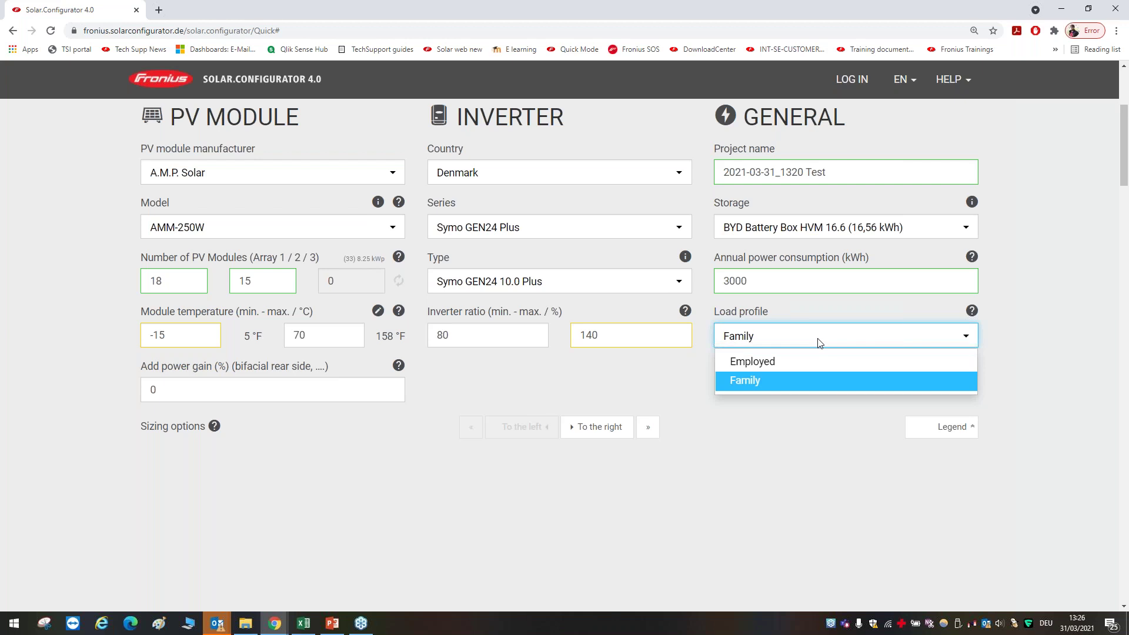
click(996, 357)
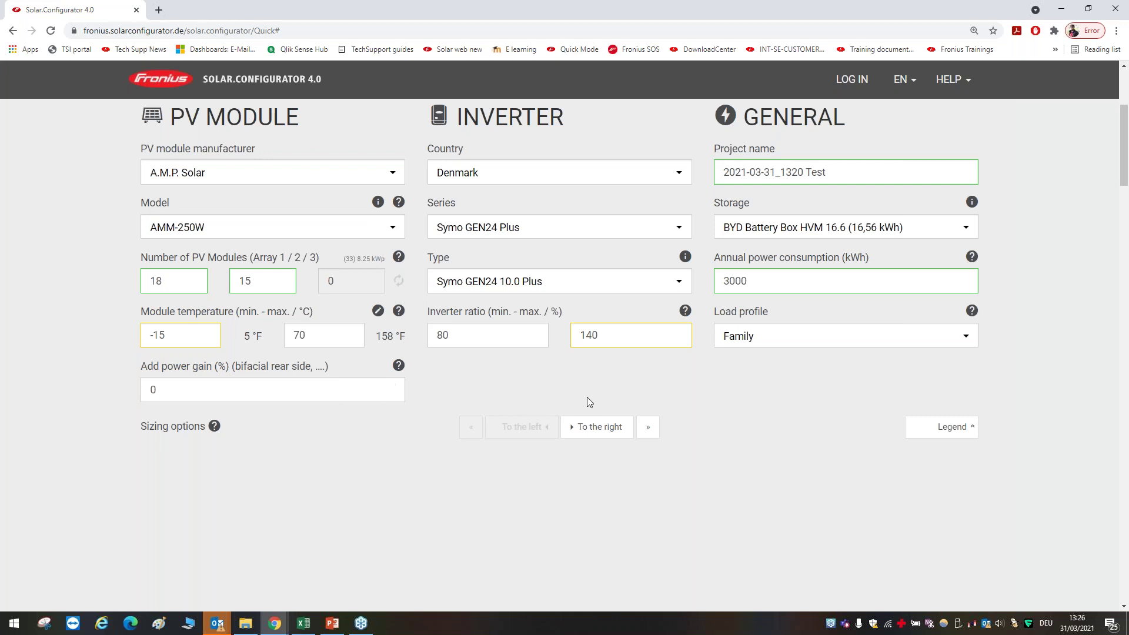
scroll(641, 395, down, 3)
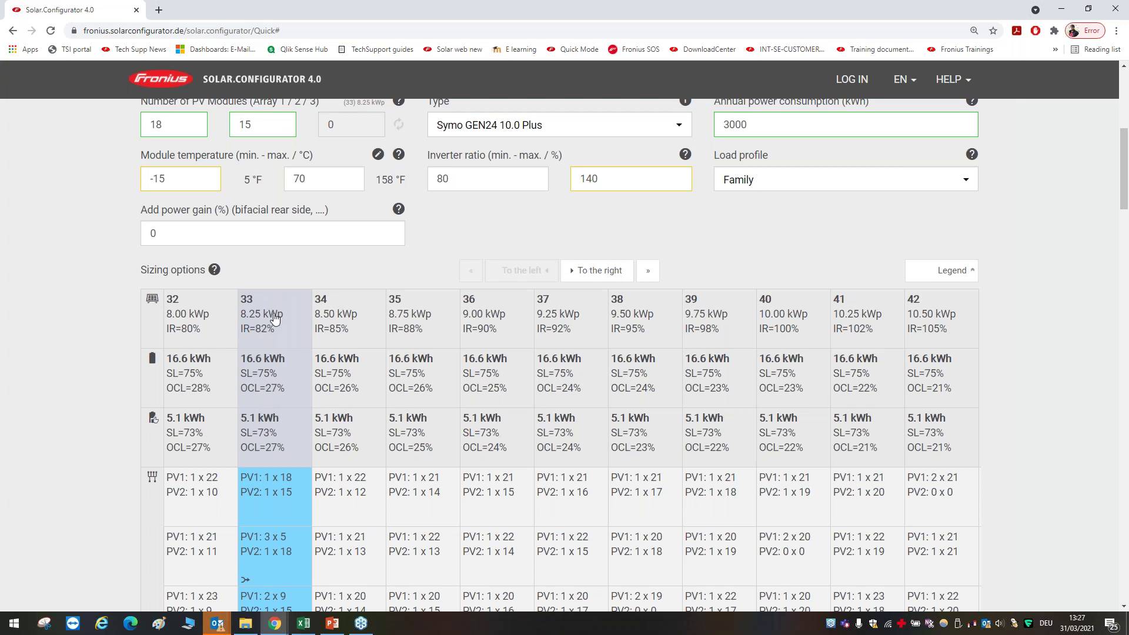
scroll(274, 318, down, 3)
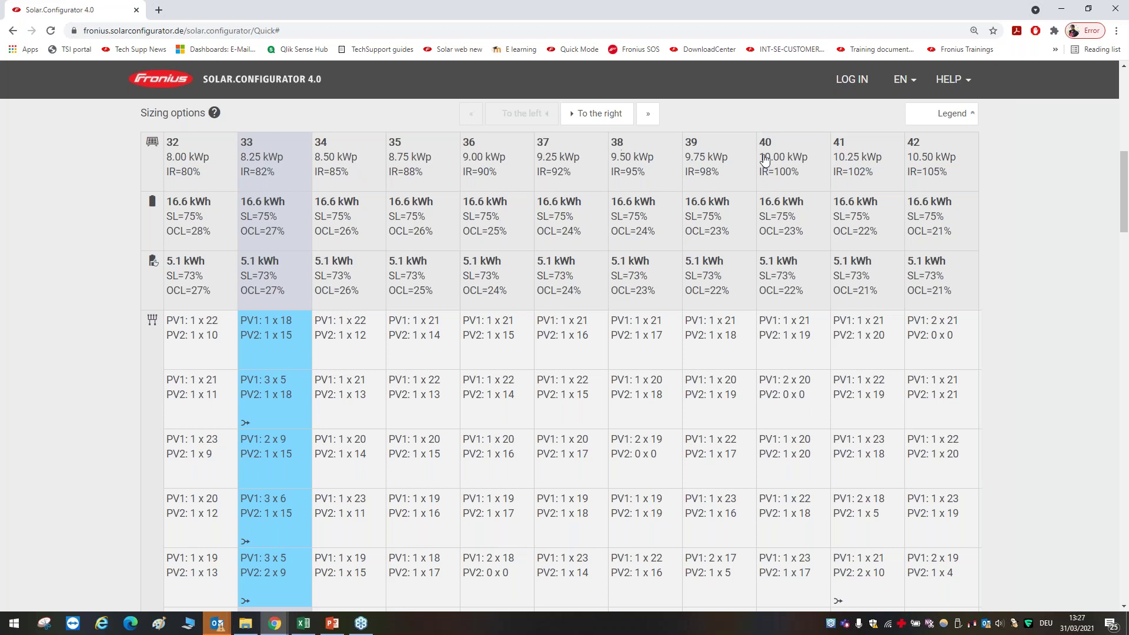
Step: Choose the 40-module sizing option and split the PV modules into 30 for array 1 and 10 for array 2
click(815, 241)
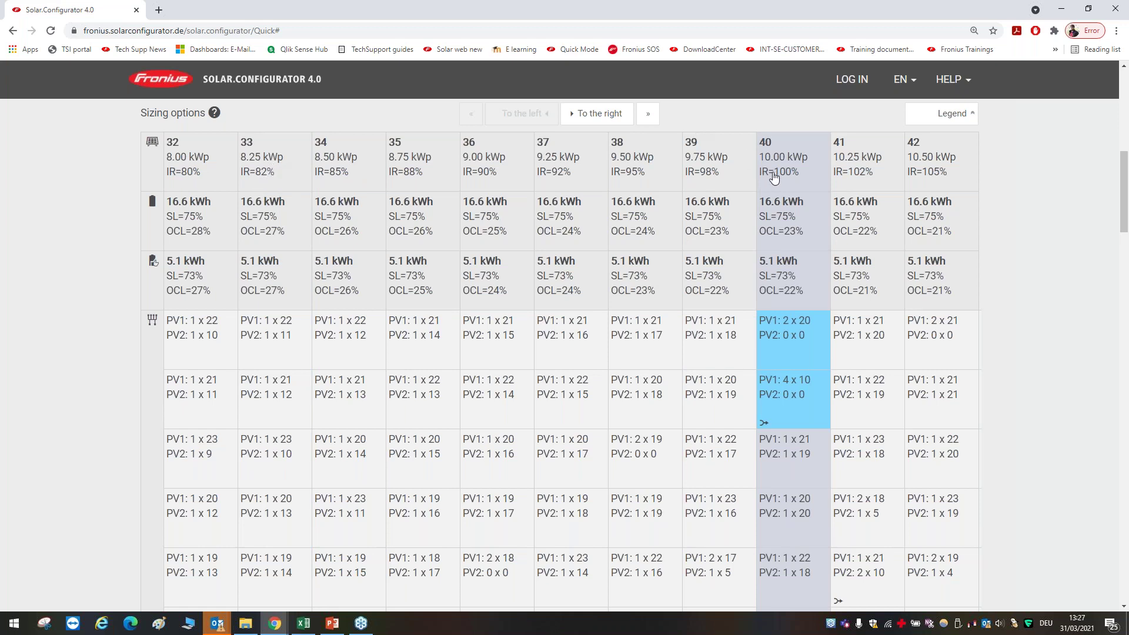
scroll(774, 177, up, 3)
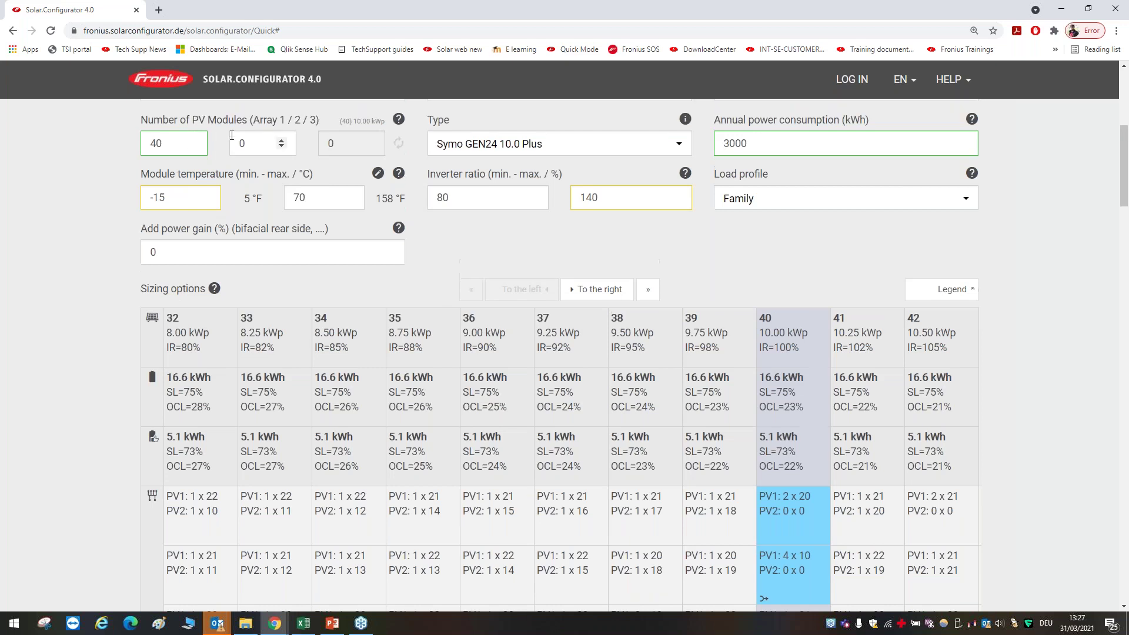
scroll(232, 136, up, 1)
double_click(256, 211)
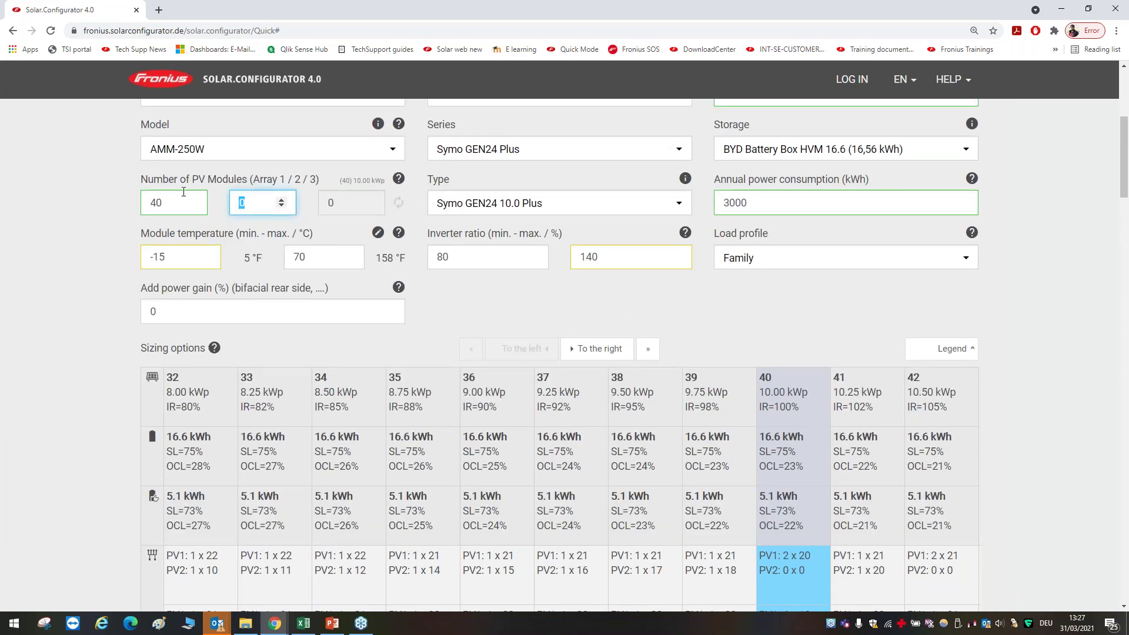
double_click(159, 197)
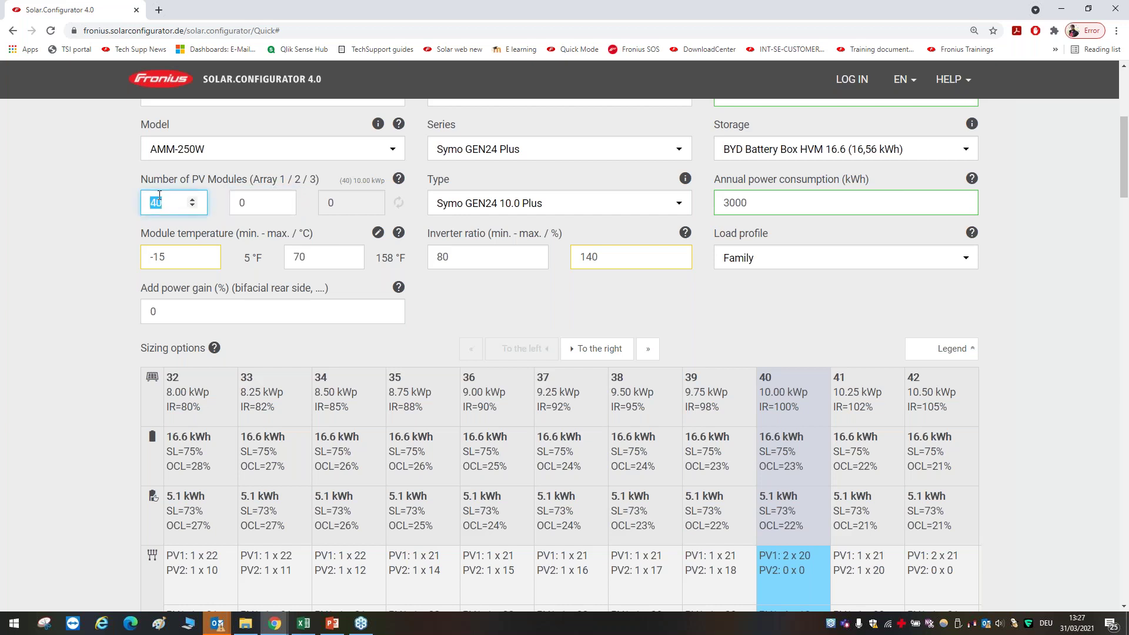
text(30)
double_click(252, 193)
text(1)
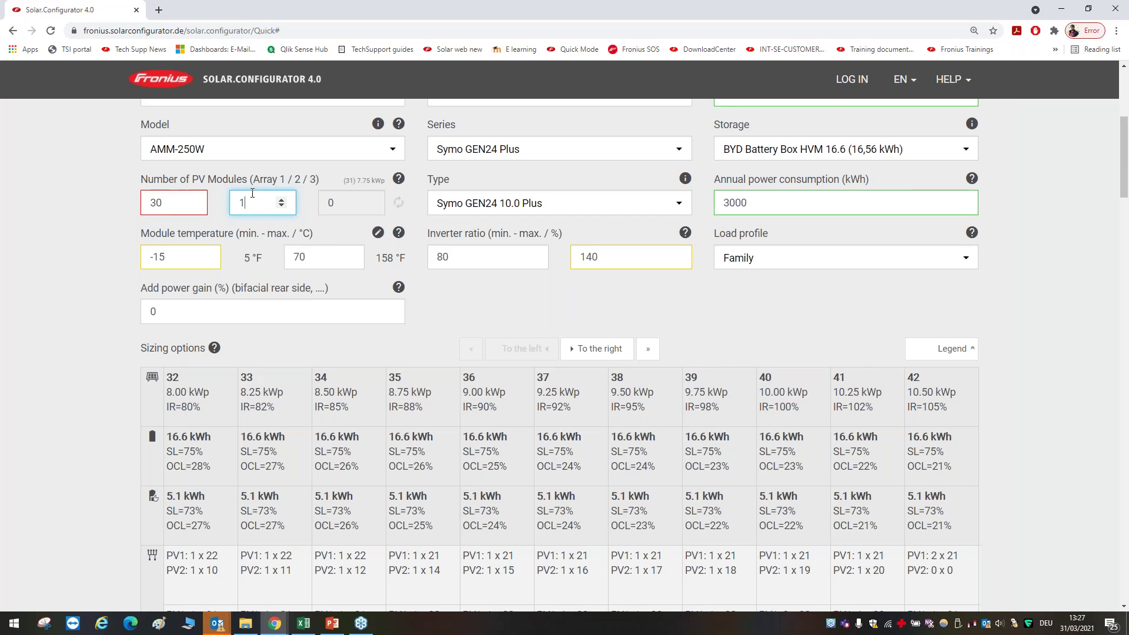
text(0)
click(606, 303)
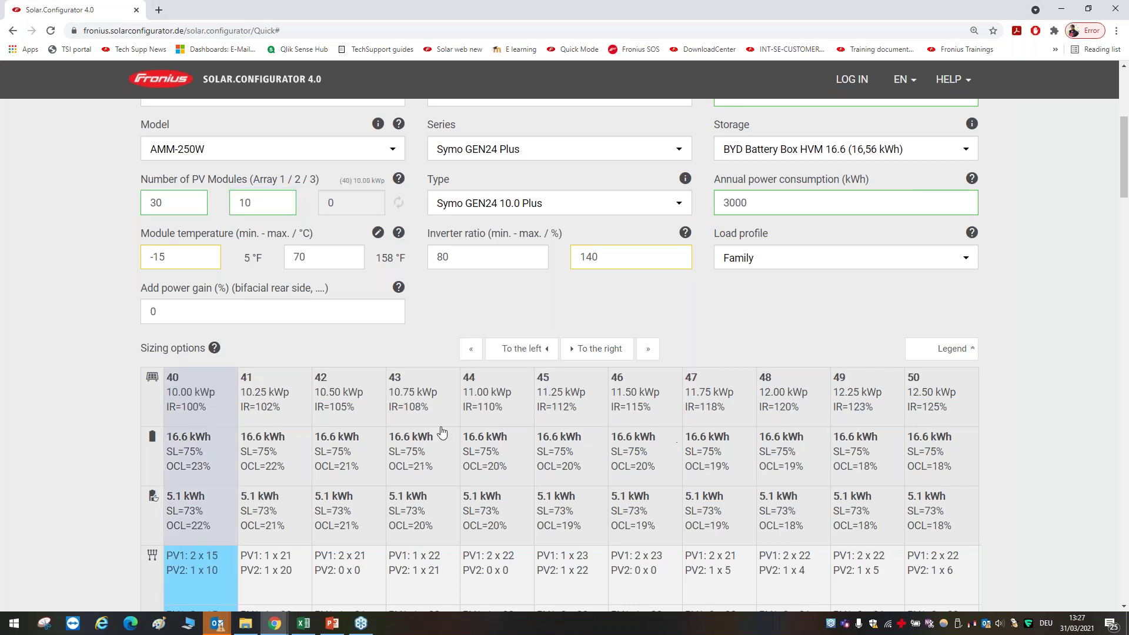
Step: Try 4 modules in array 2 and then set the array back to 10 modules
double_click(254, 202)
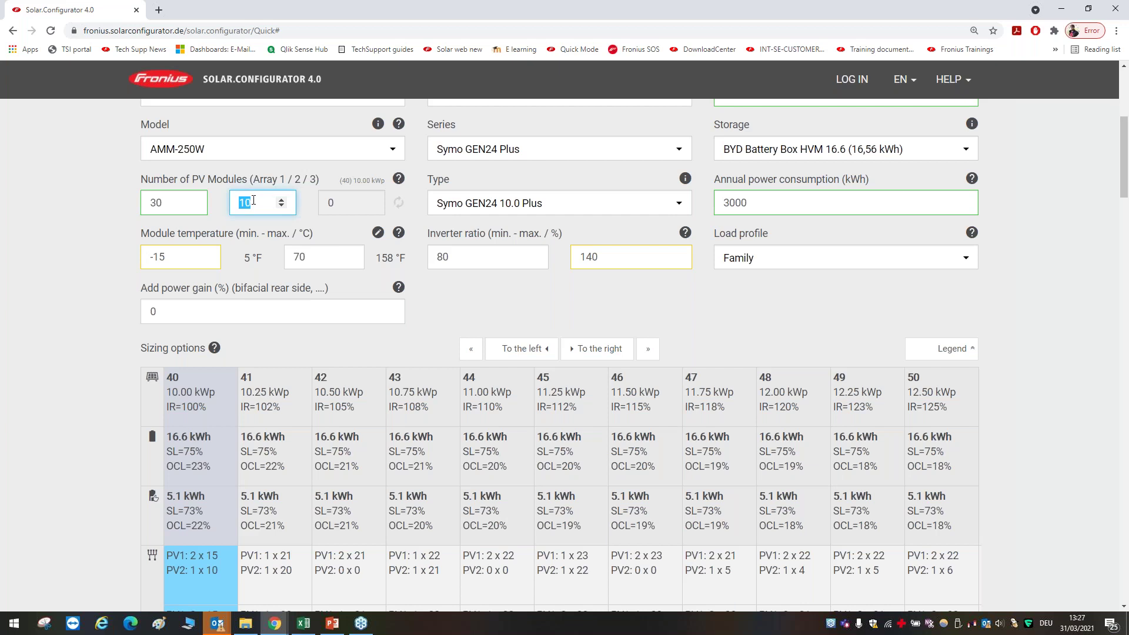
text(4)
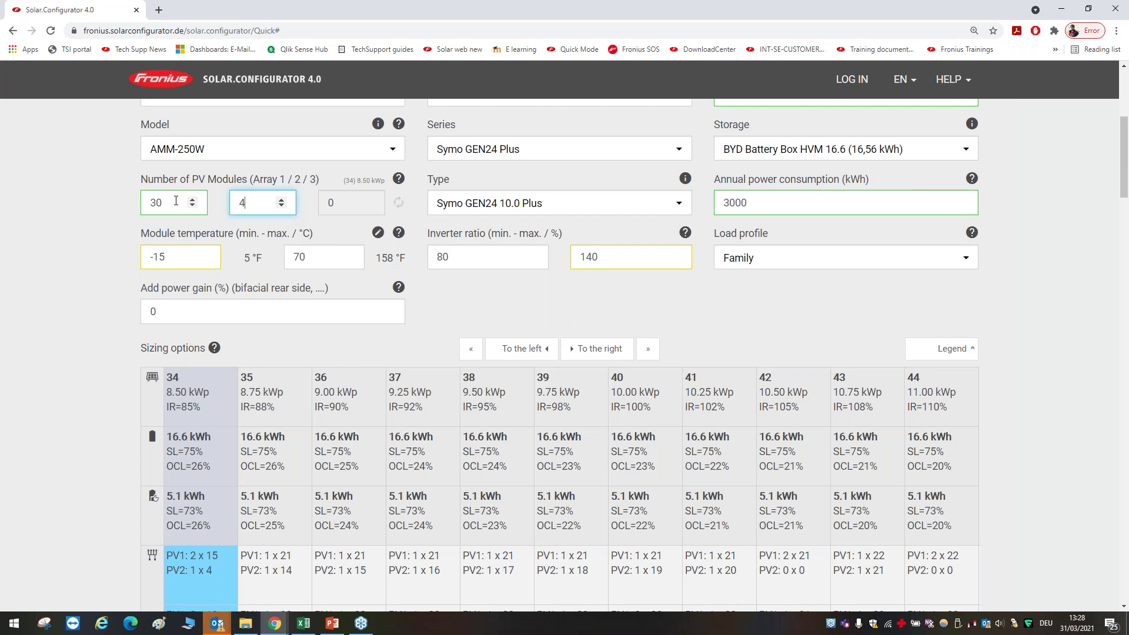
double_click(254, 201)
text(1)
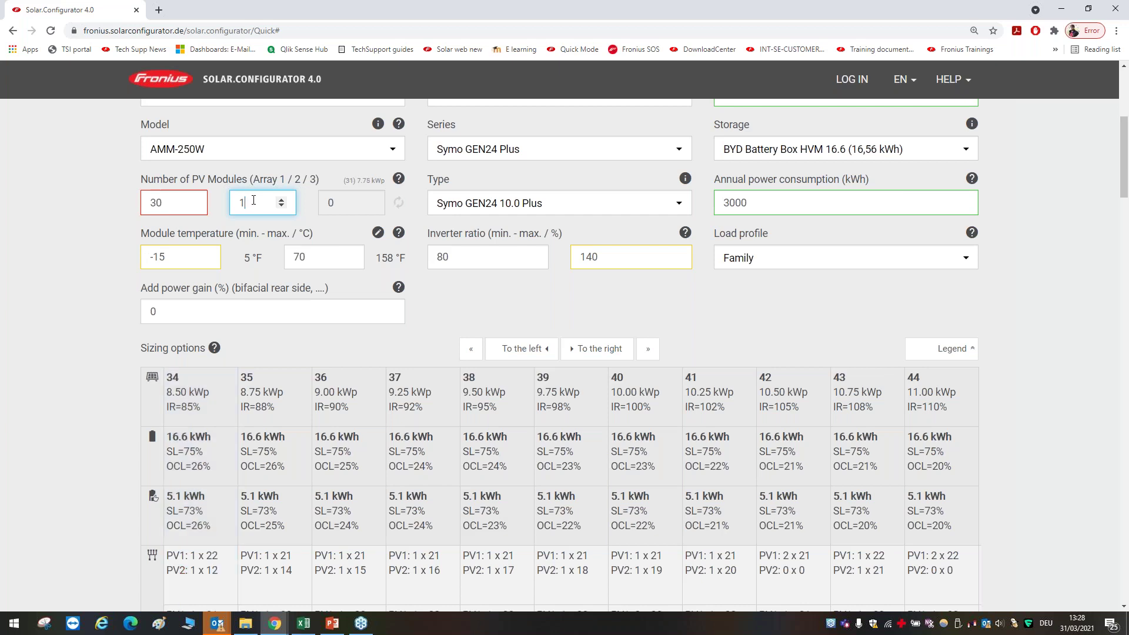
text(0)
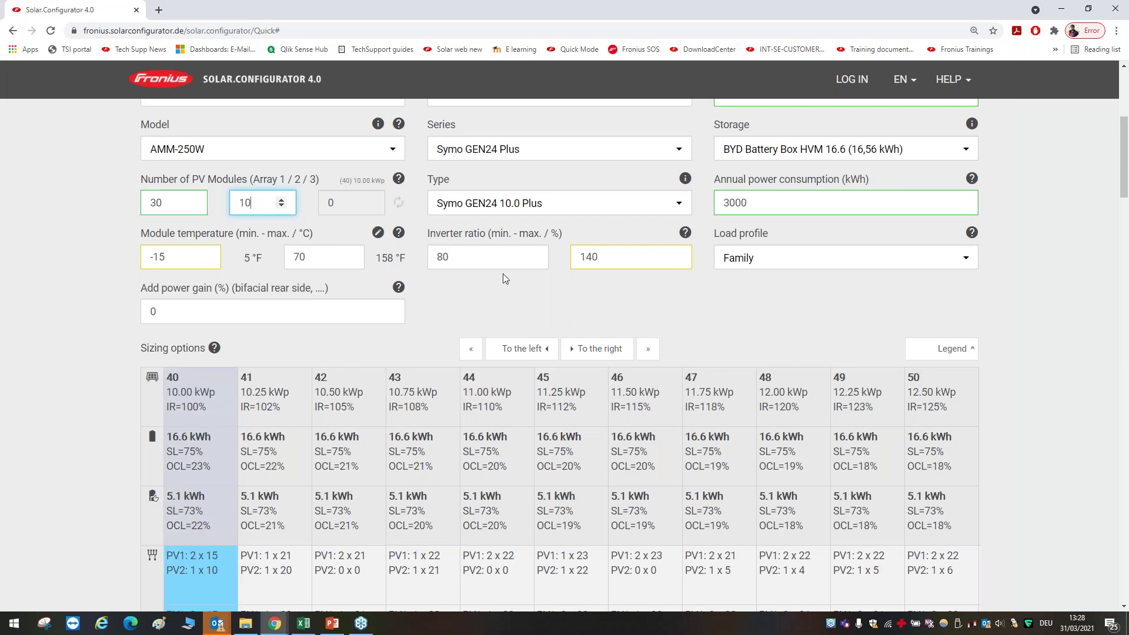
click(406, 345)
Step: Review the string details of the 40-module configuration with 1 x 21 on PV1 and 1 x 19 on PV2
scroll(398, 347, down, 4)
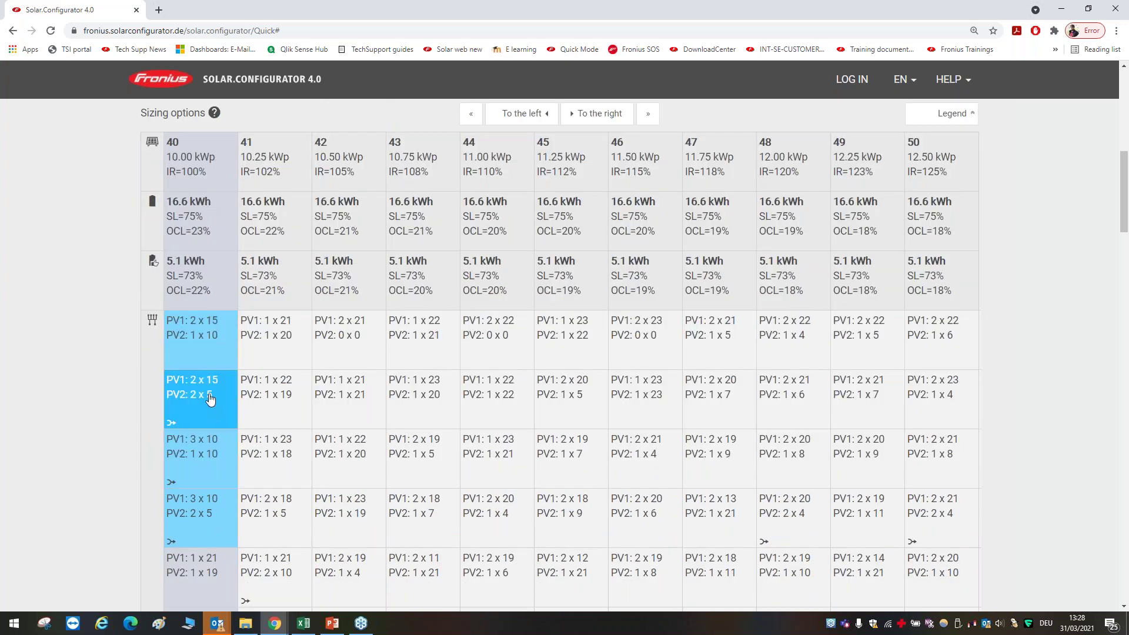
scroll(205, 386, down, 2)
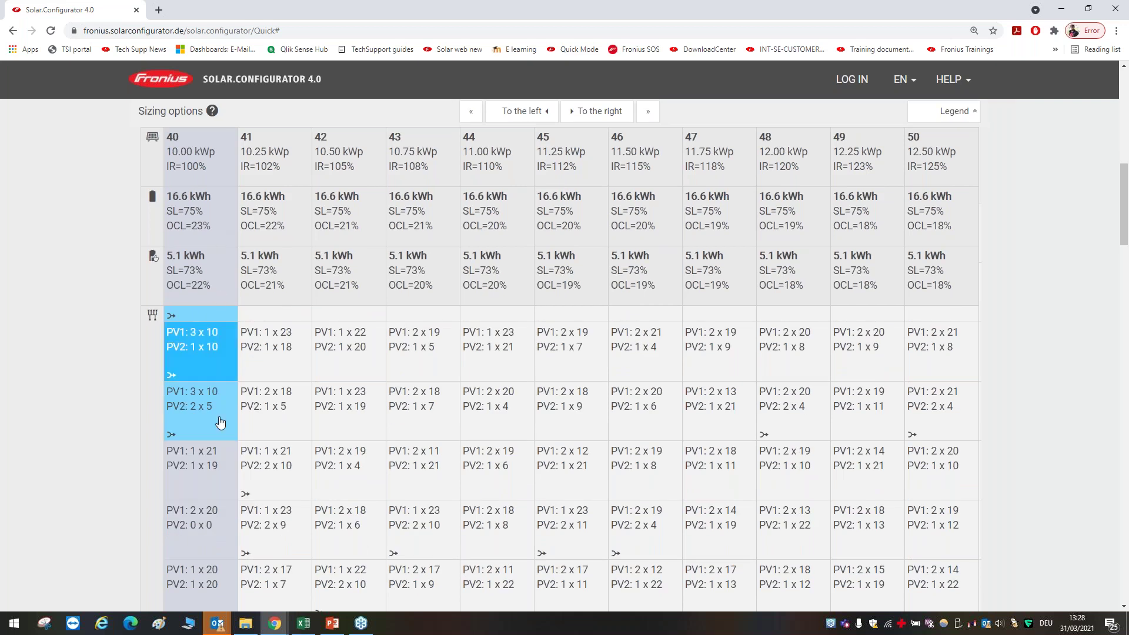
click(215, 510)
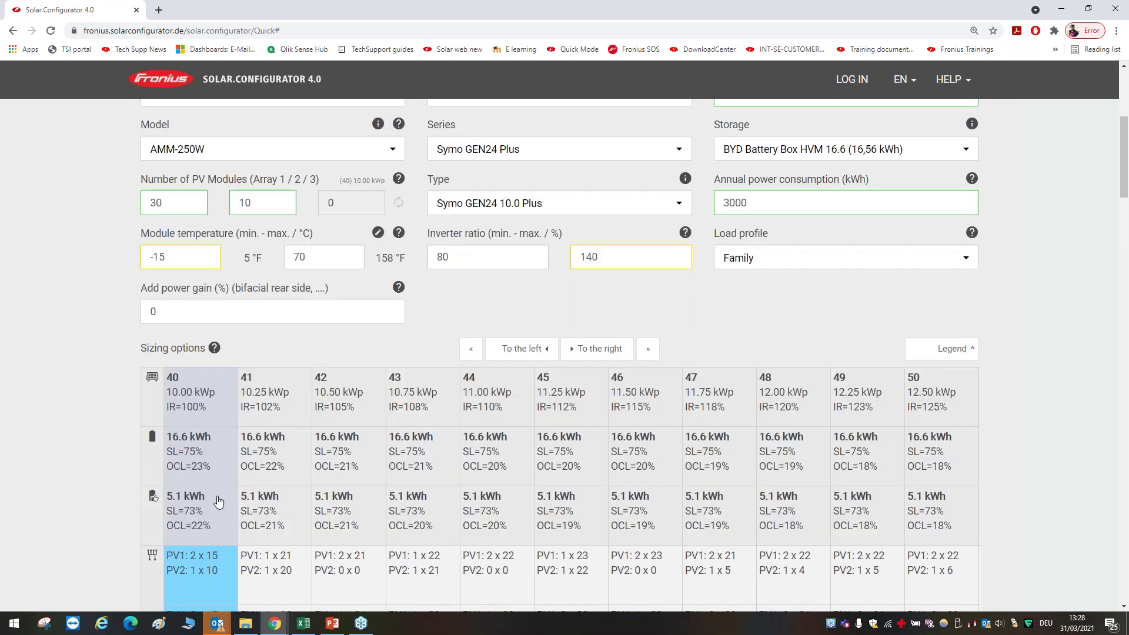
scroll(218, 501, down, 4)
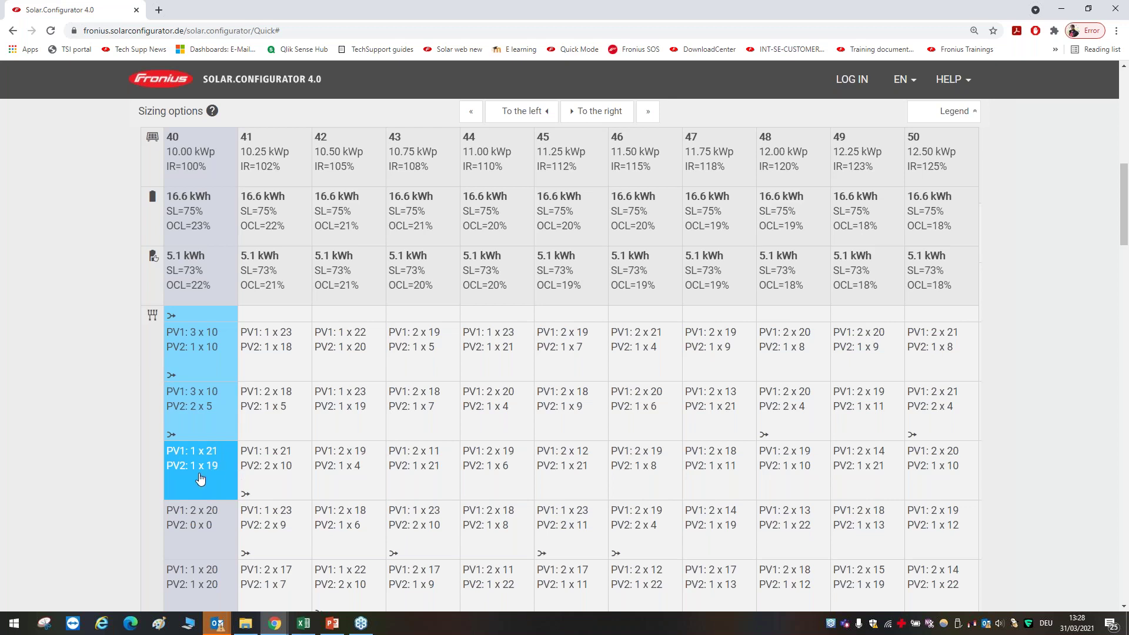
scroll(200, 480, down, 2)
click(213, 396)
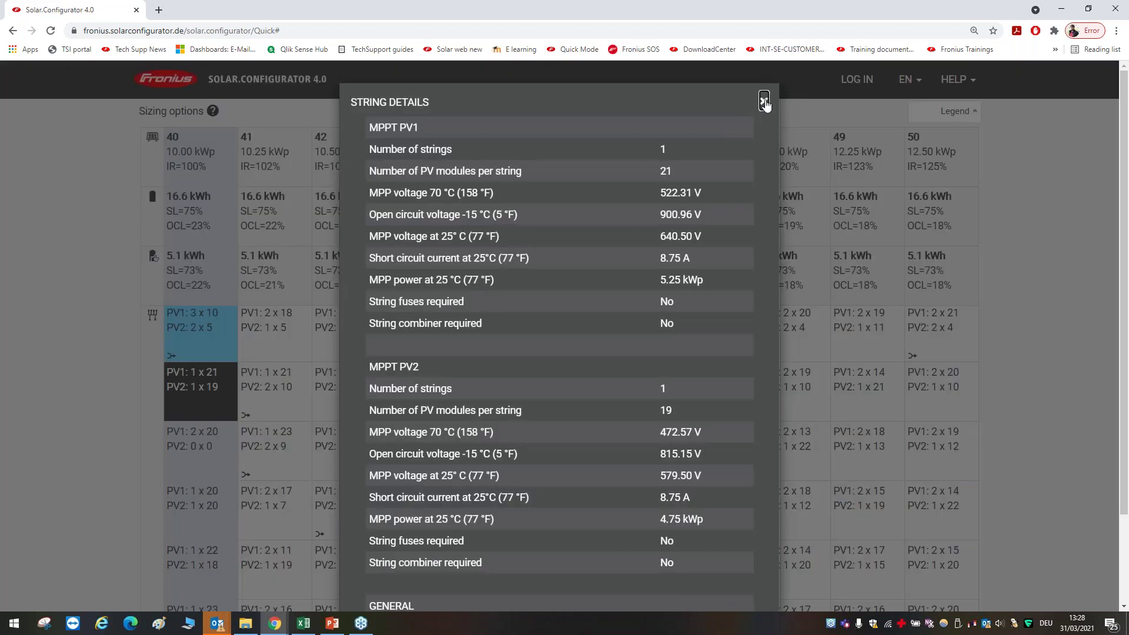
click(764, 102)
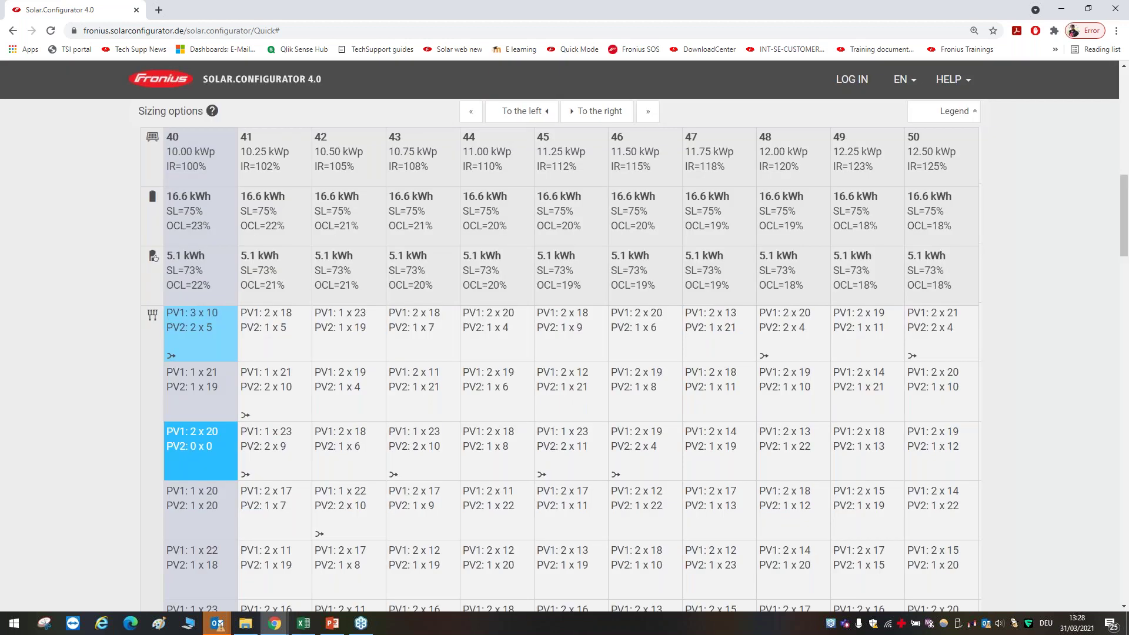
Step: Review the string details of the 40-module configuration with 2 x 20 on PV1 and none on PV2
click(200, 449)
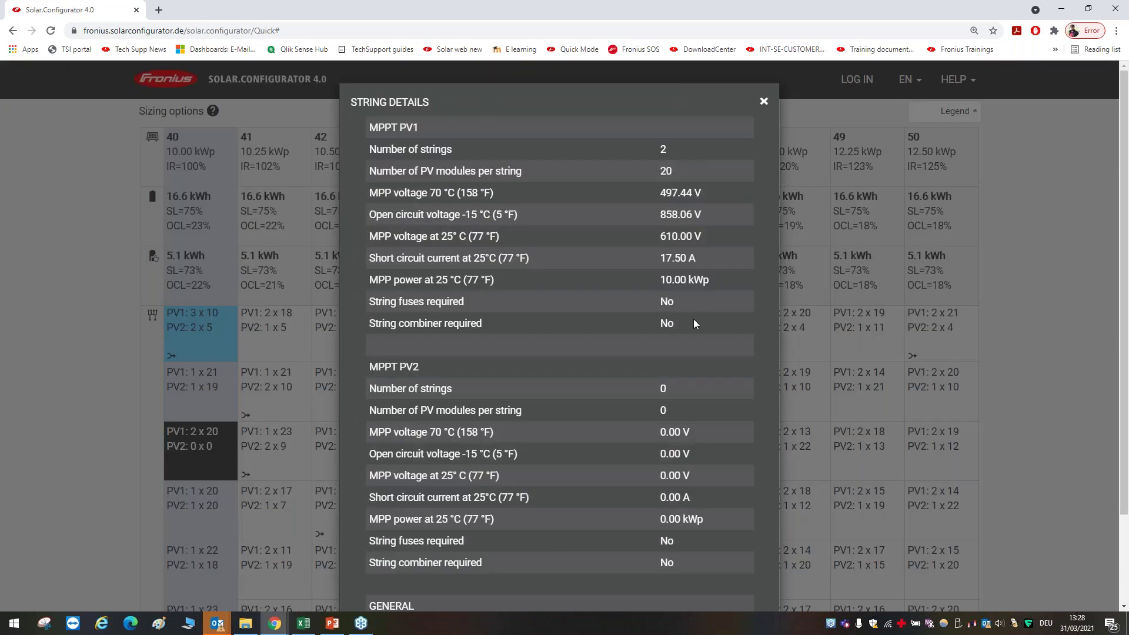
scroll(736, 280, down, 2)
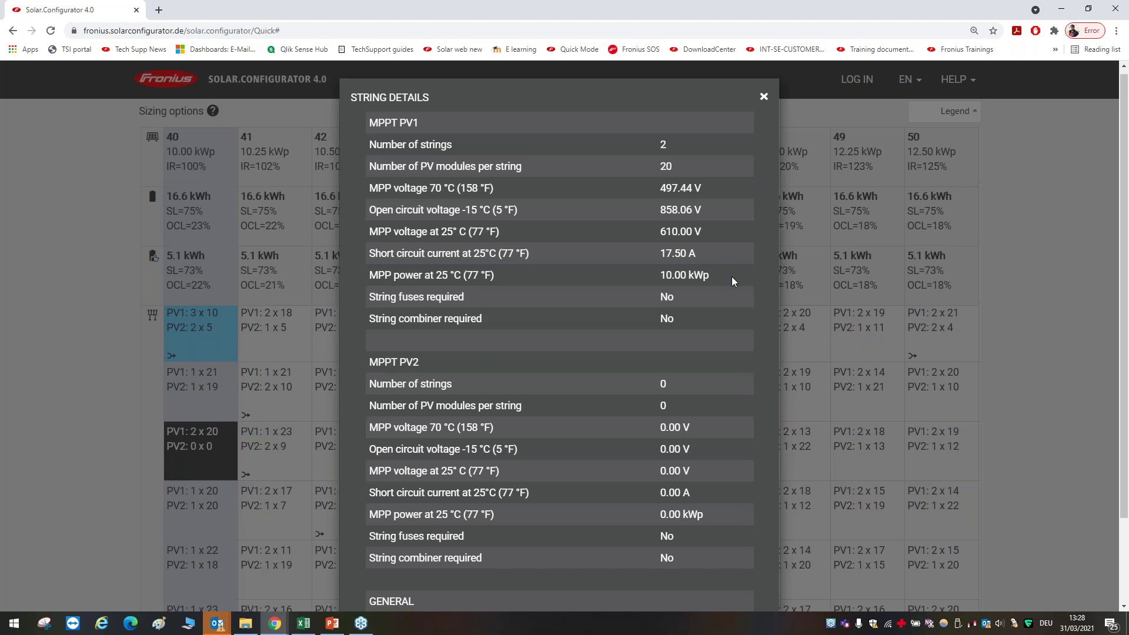
scroll(695, 302, up, 2)
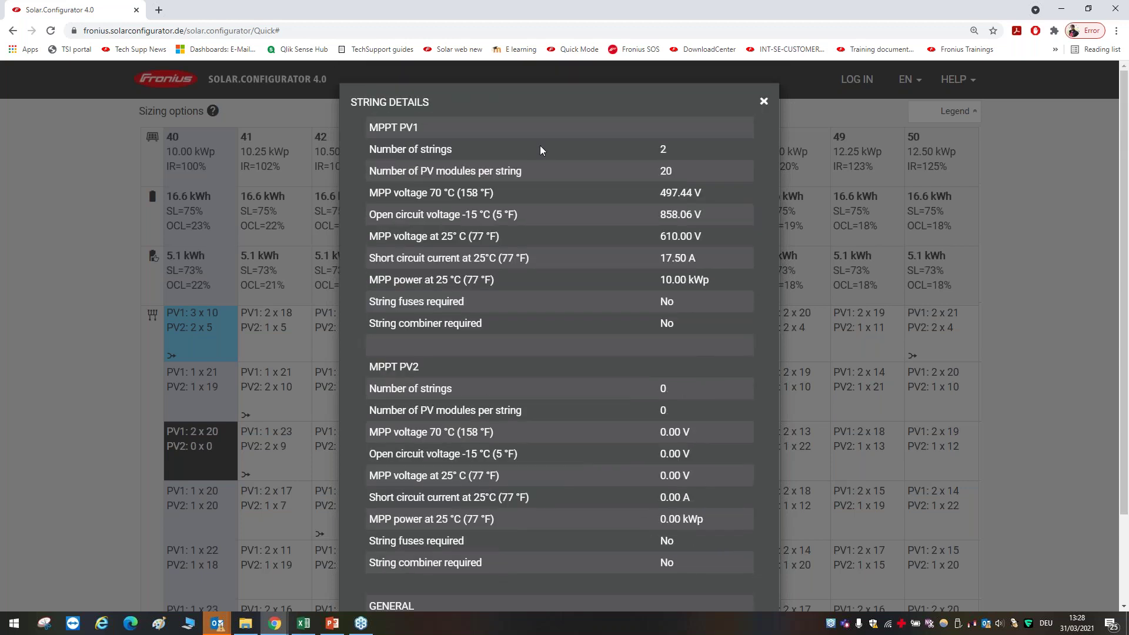
click(764, 102)
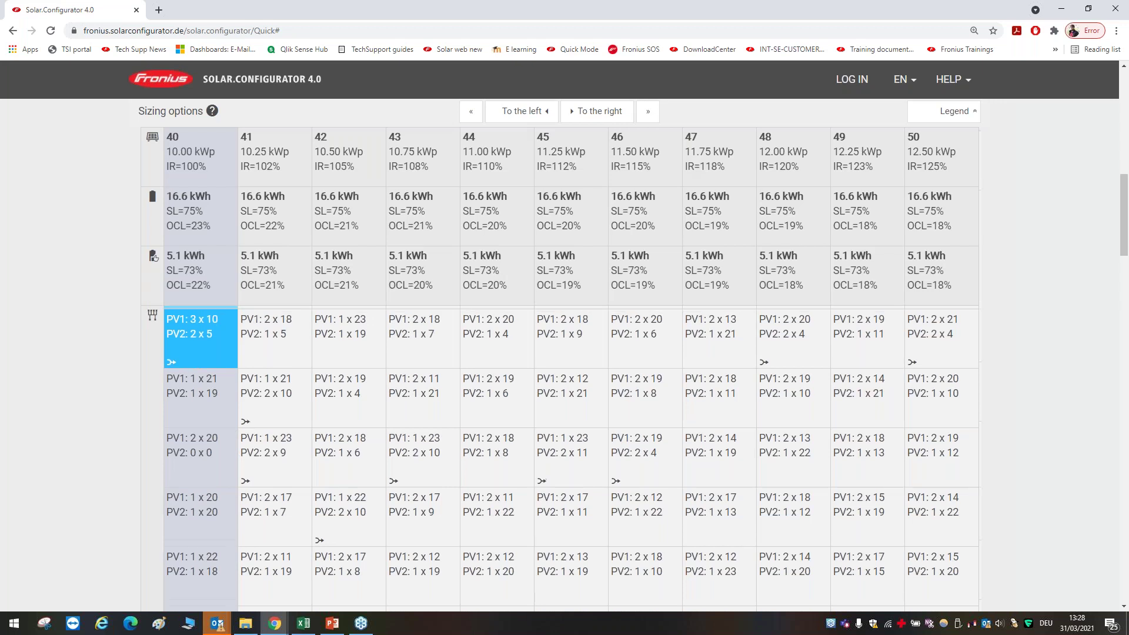
click(197, 353)
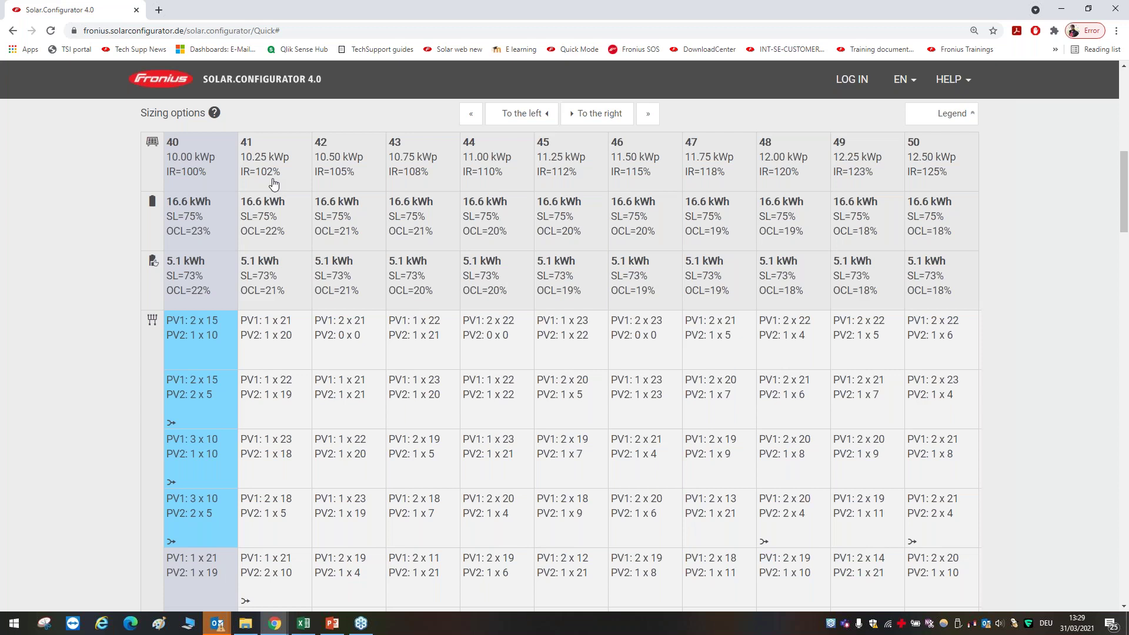
Step: Shift the sizing options table to start one module count lower, and shift it back to start at 40 modules
scroll(748, 200, up, 1)
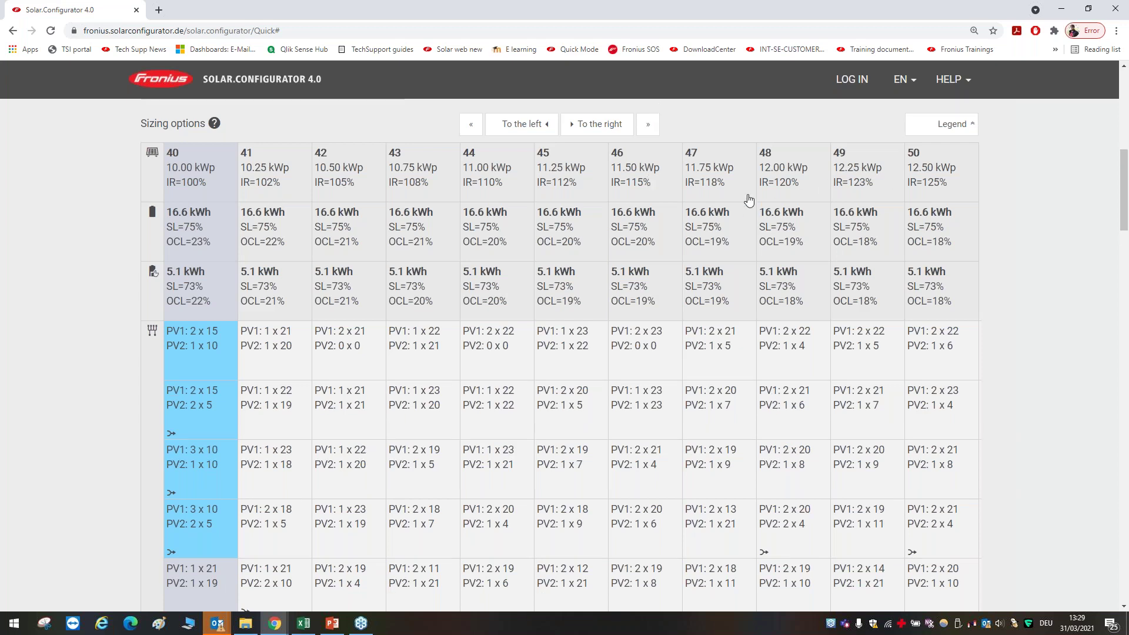
scroll(749, 200, up, 3)
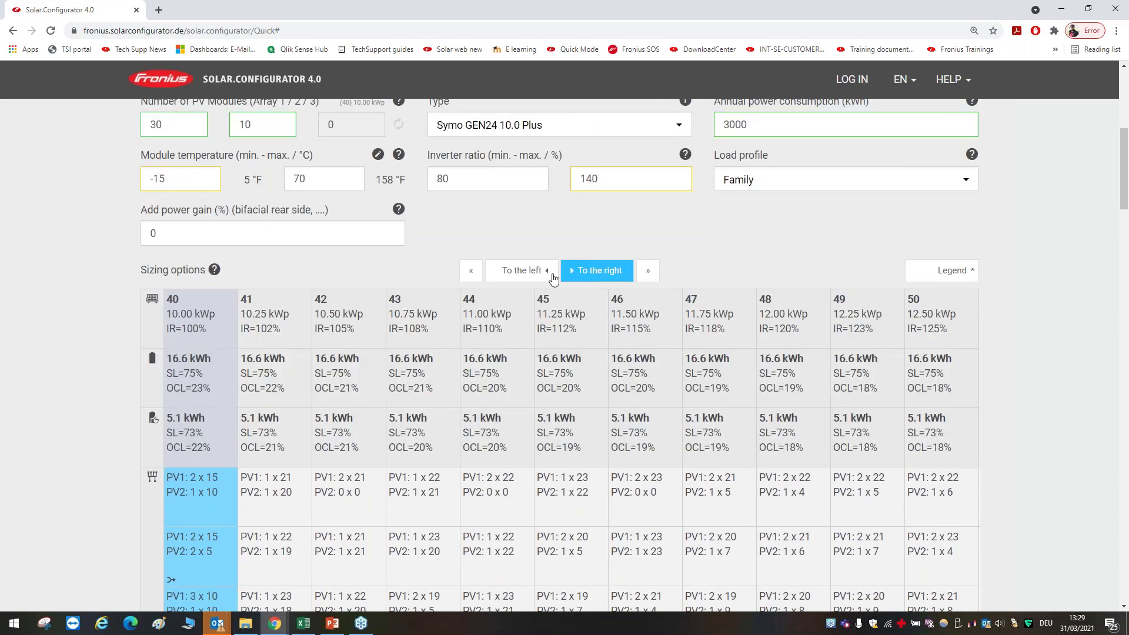
click(532, 278)
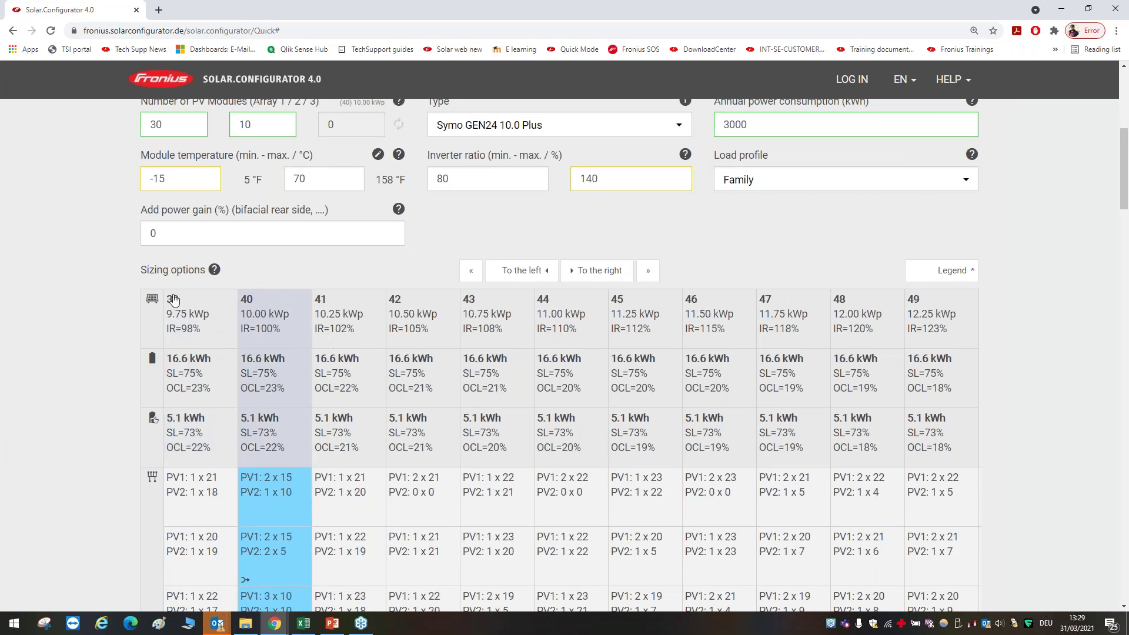
click(594, 272)
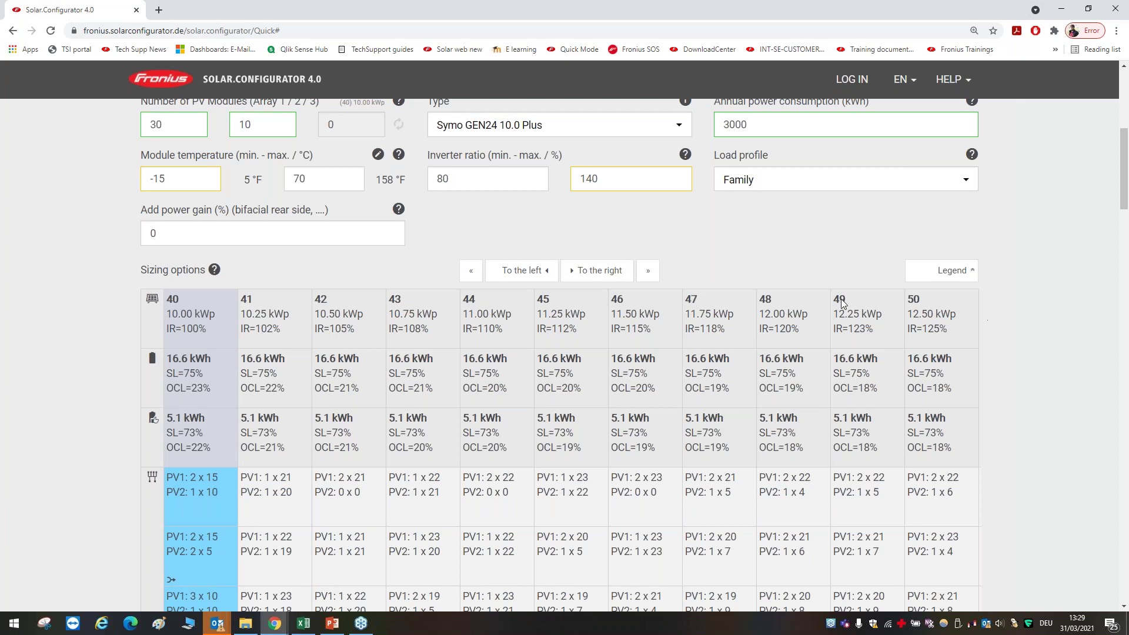
Step: Read the legend explaining the symbols and abbreviations of the sizing options table, and close it
scroll(778, 258, down, 1)
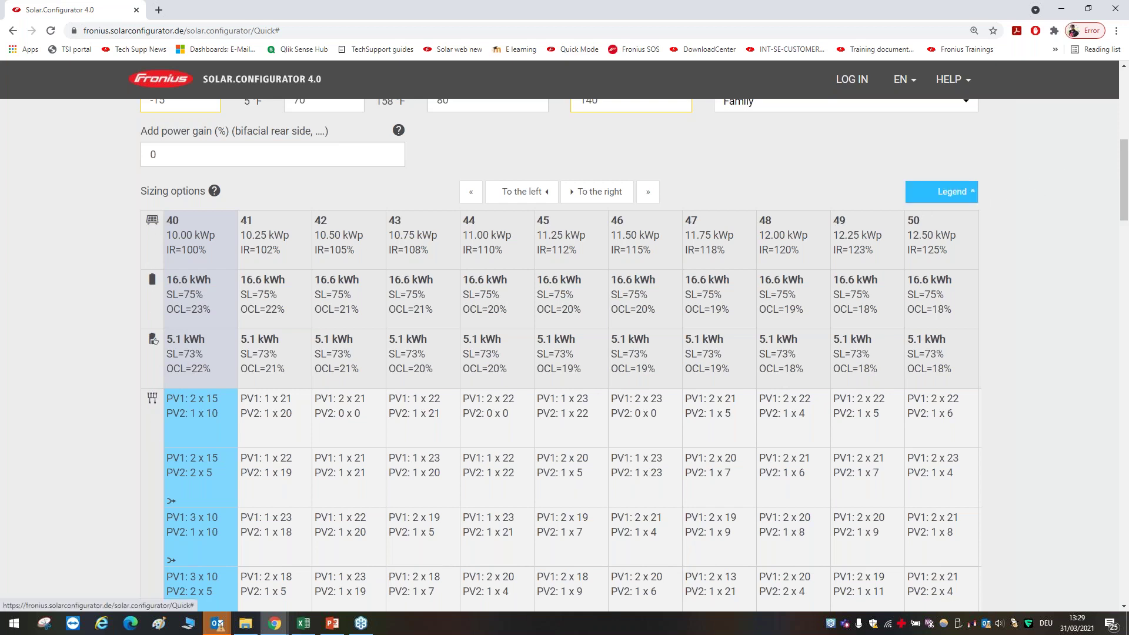
click(950, 192)
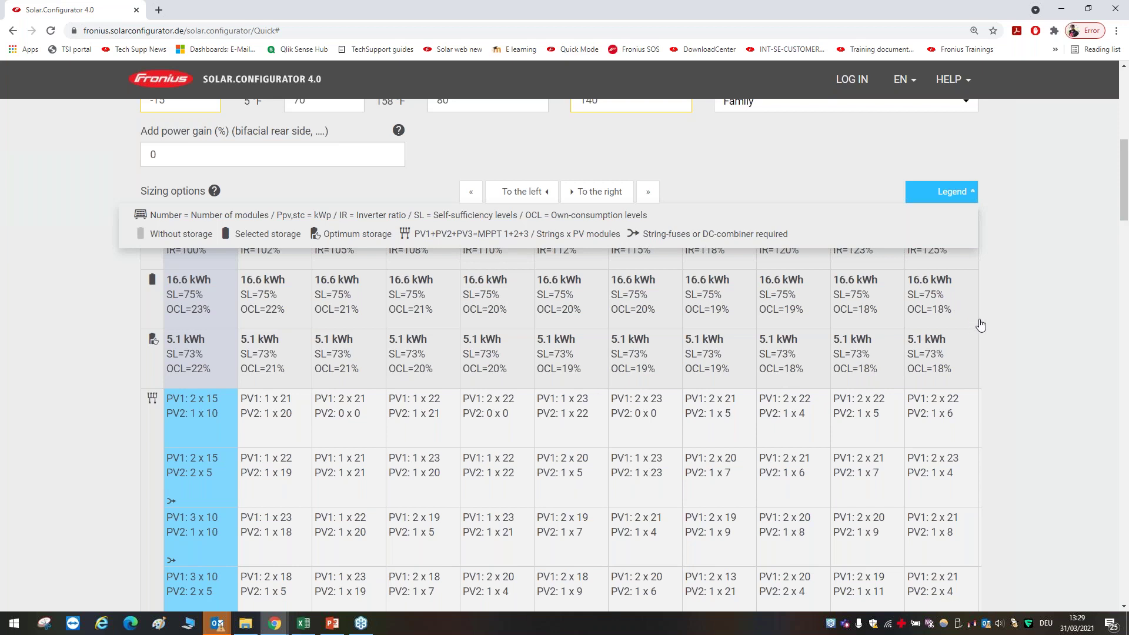
click(1018, 335)
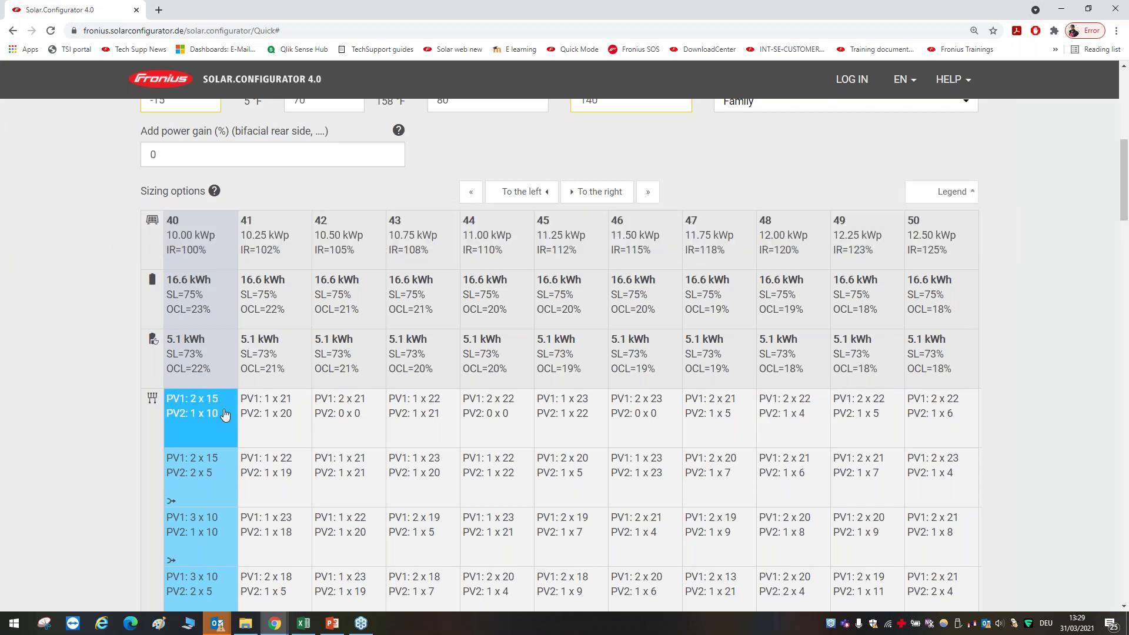
Step: Examine the PV1 and PV2 string configurations offered for 40 to 50 modules, including those needing string fuses or a DC combiner
scroll(196, 425, down, 1)
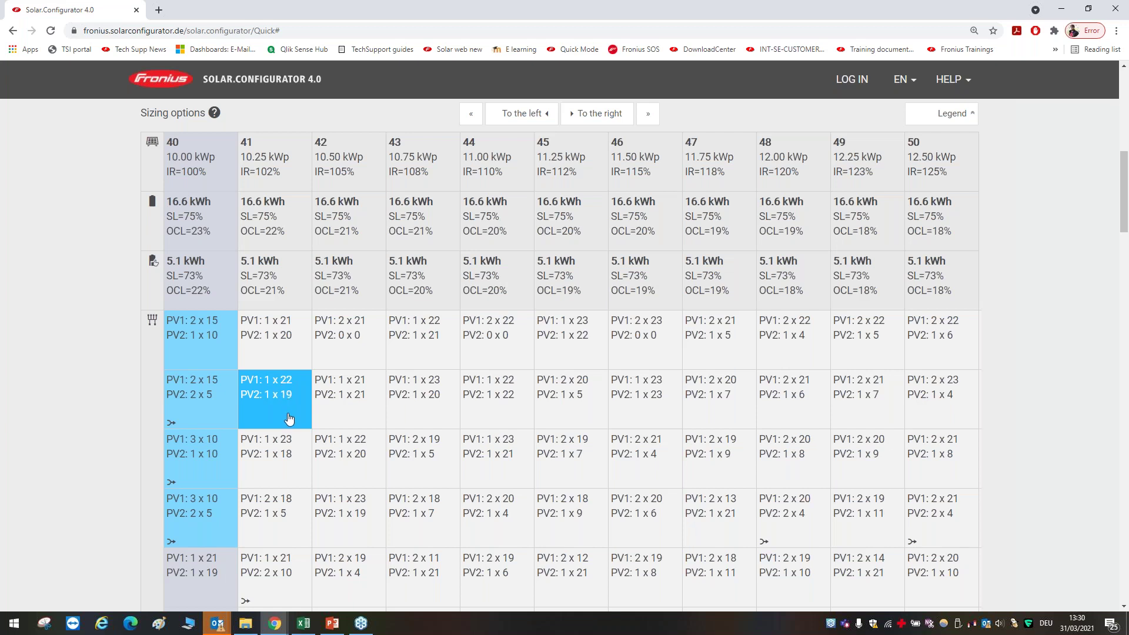
click(278, 441)
scroll(278, 441, down, 3)
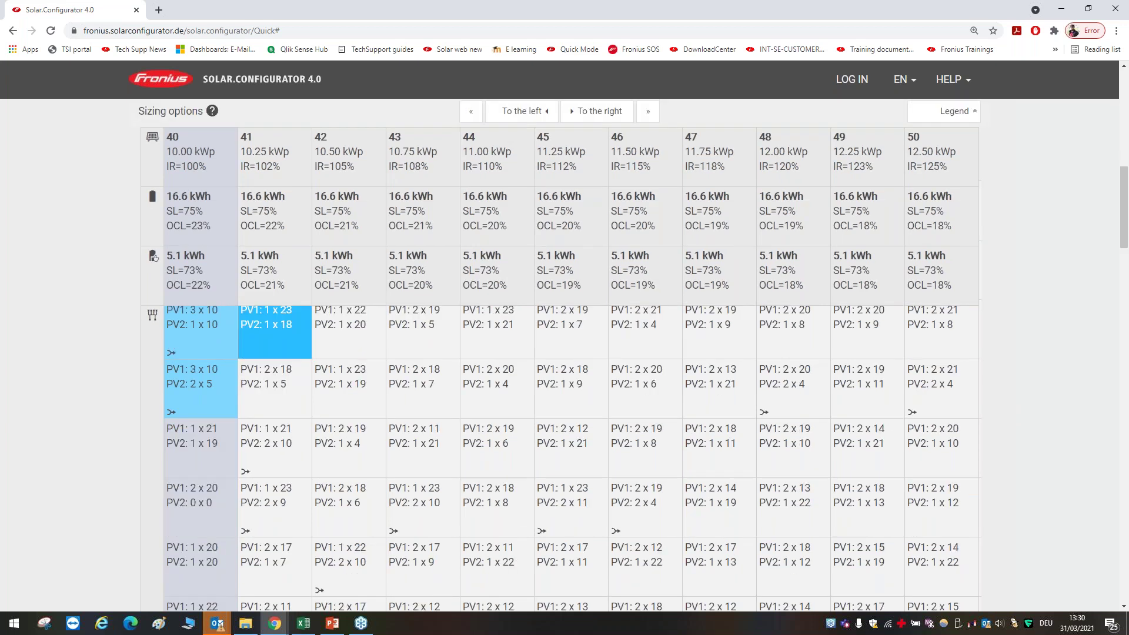
click(414, 458)
click(566, 468)
click(414, 441)
scroll(412, 426, up, 1)
Step: Compare the storage, power consumption and load profile settings with the self-sufficiency and own-consumption figures in the 40-module column
scroll(412, 426, up, 5)
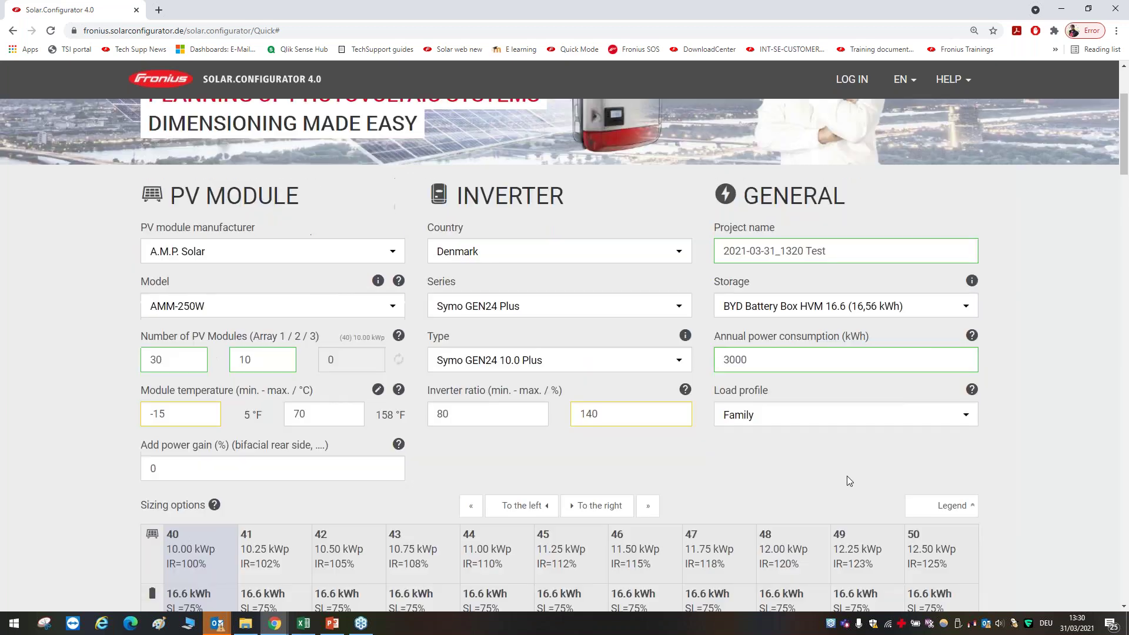
scroll(962, 429, down, 4)
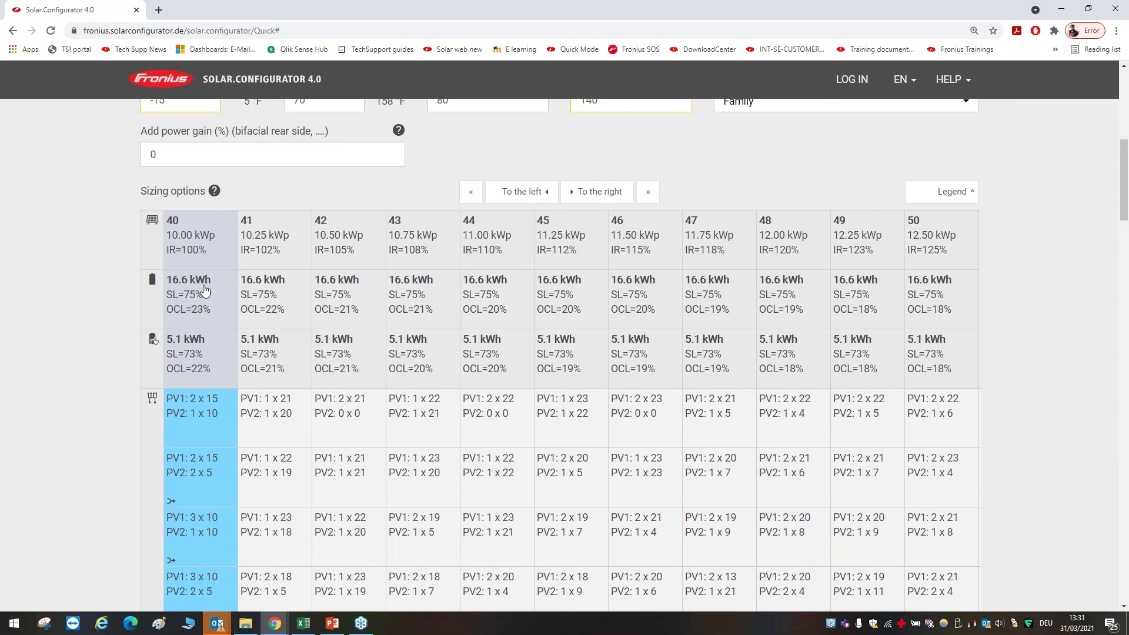
scroll(809, 301, up, 4)
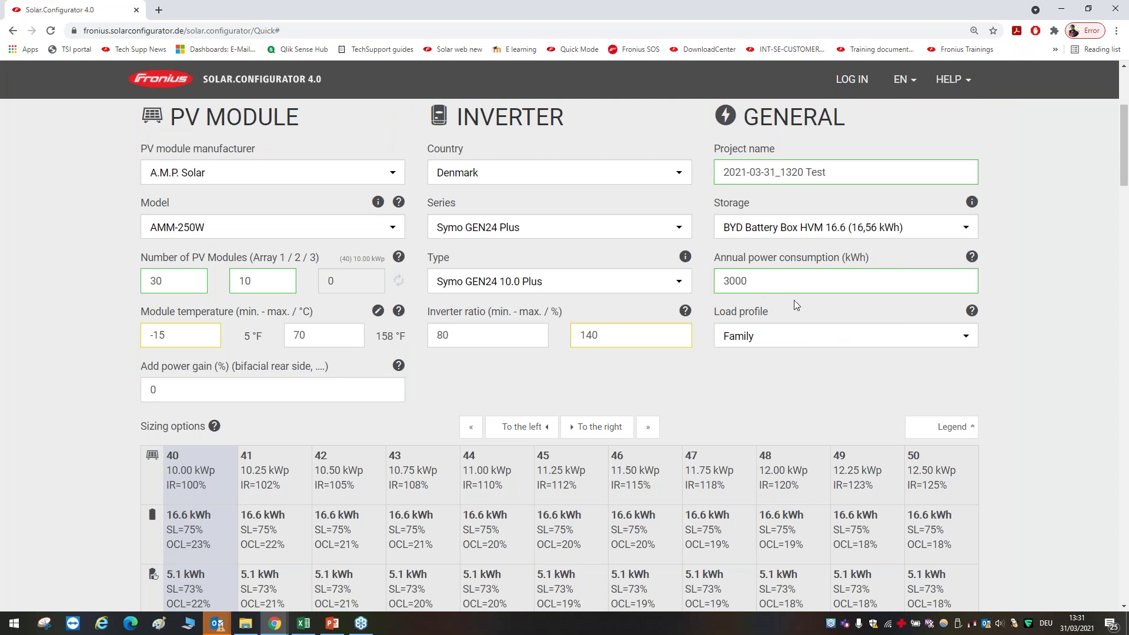
scroll(684, 401, down, 4)
scroll(247, 411, down, 3)
scroll(247, 411, up, 4)
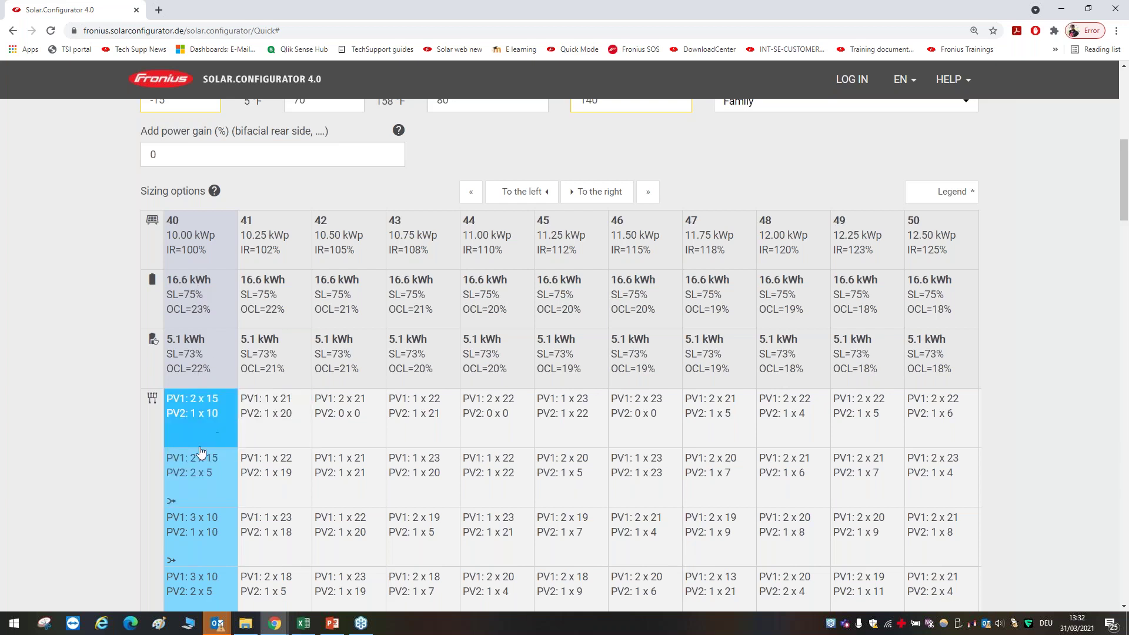
scroll(161, 424, down, 1)
scroll(159, 419, down, 1)
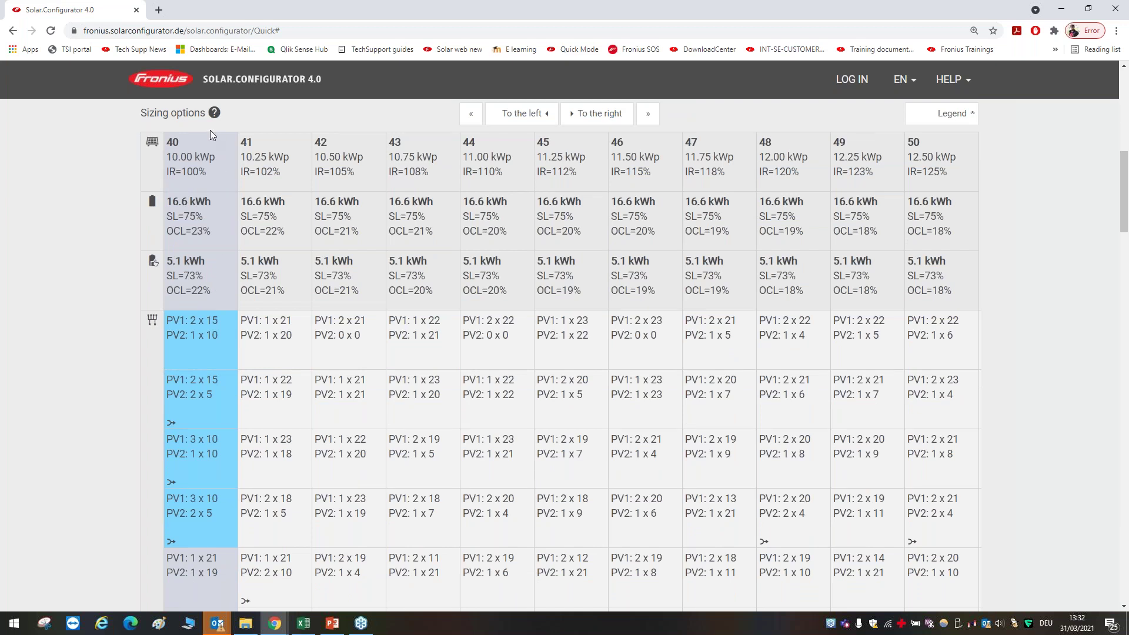
Step: Look through the full list of PV1 and PV2 string configurations, especially the combiner options for 40 modules
scroll(181, 369, down, 5)
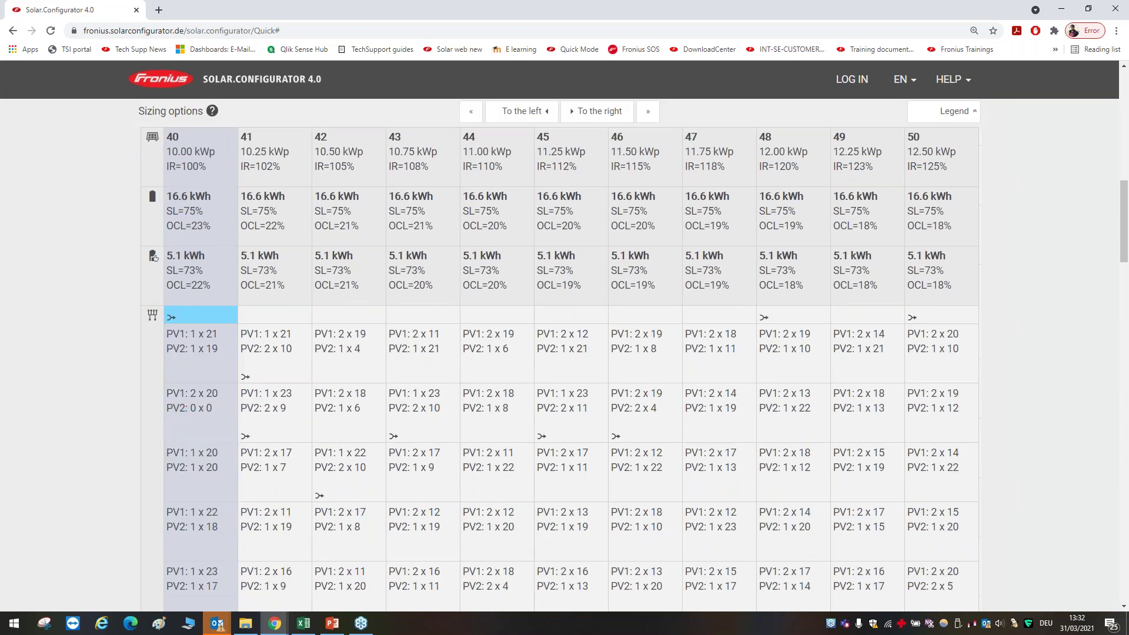
scroll(181, 369, down, 5)
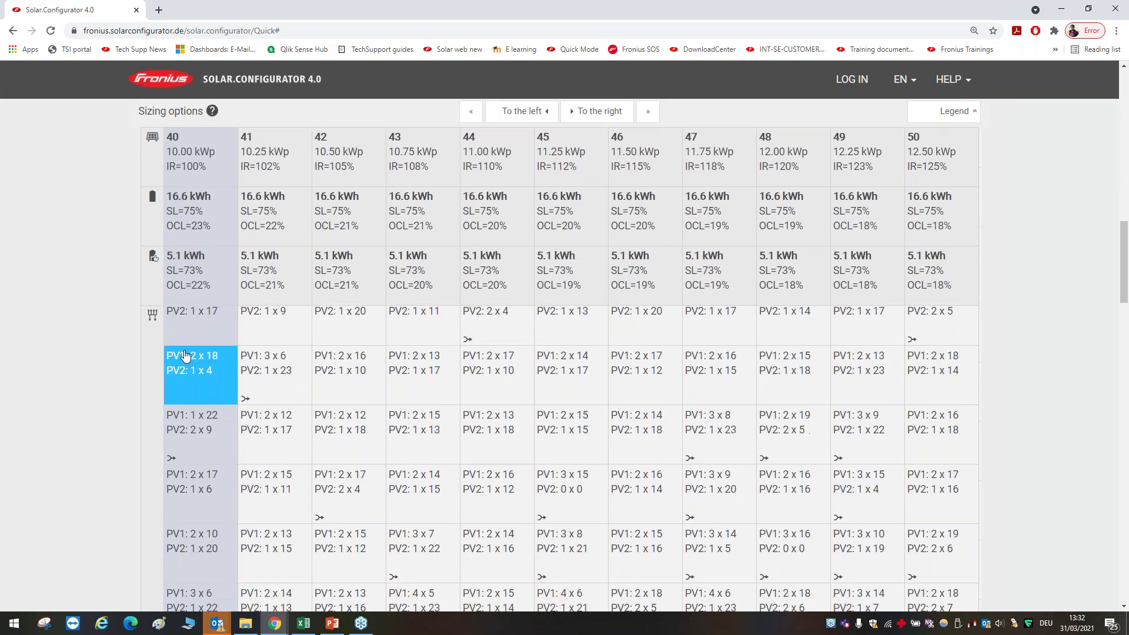
scroll(185, 359, down, 5)
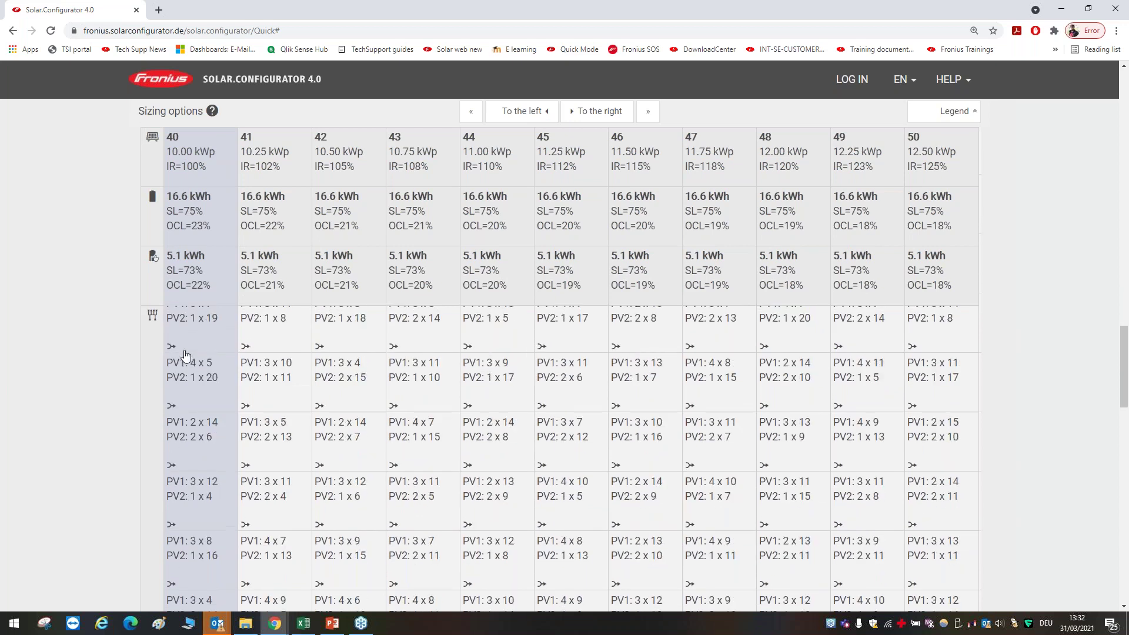
scroll(200, 410, down, 3)
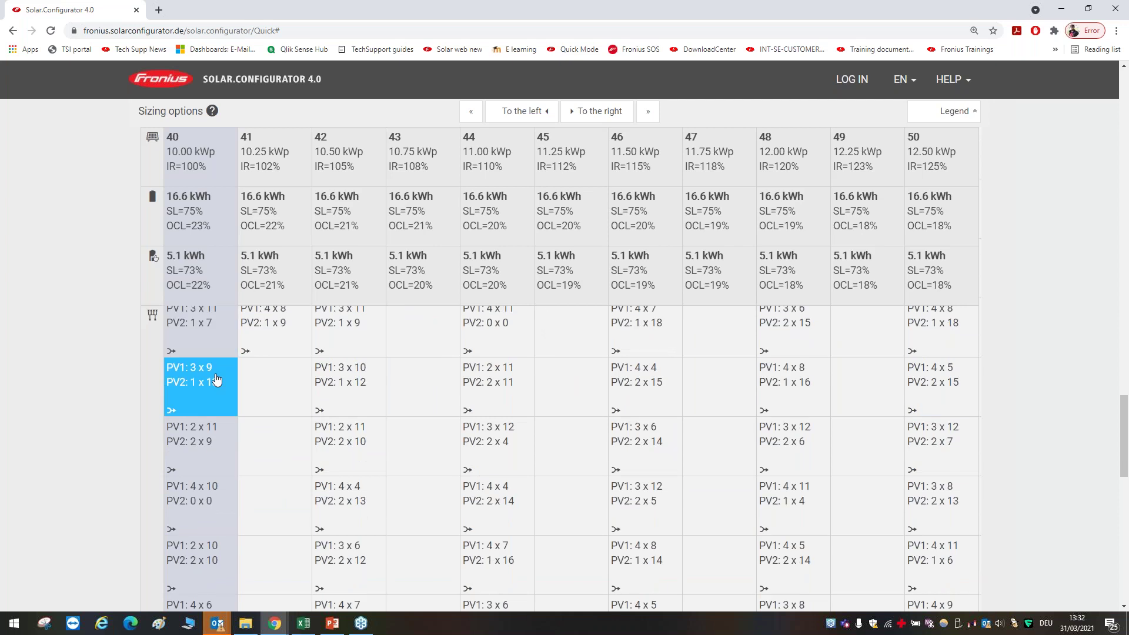
scroll(215, 380, up, 2)
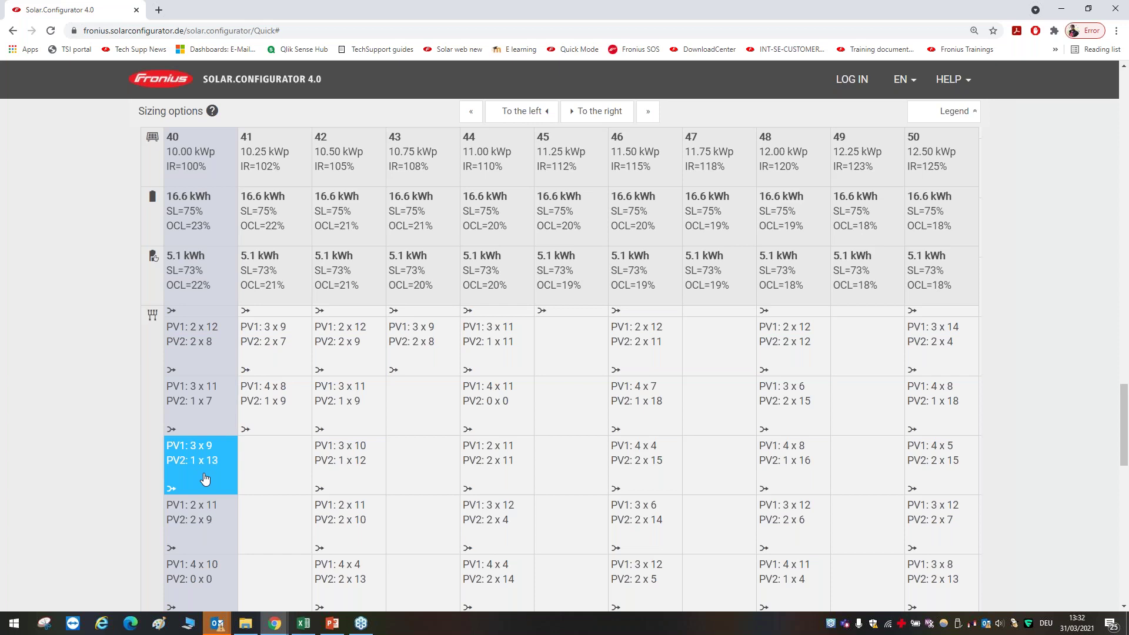
scroll(209, 476, up, 5)
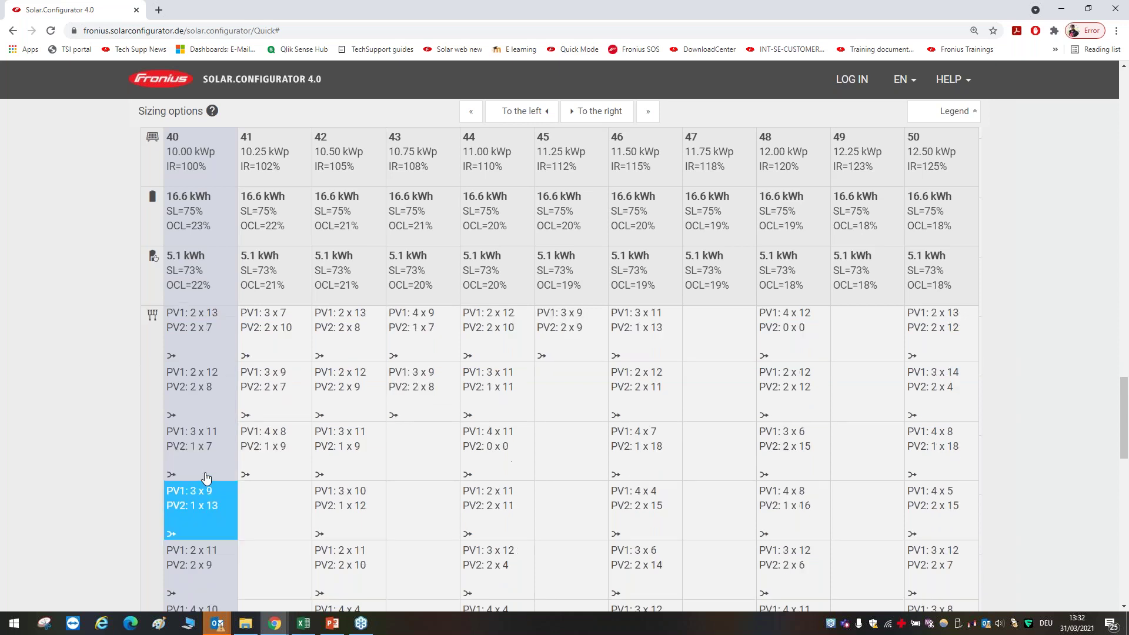
scroll(224, 473, up, 7)
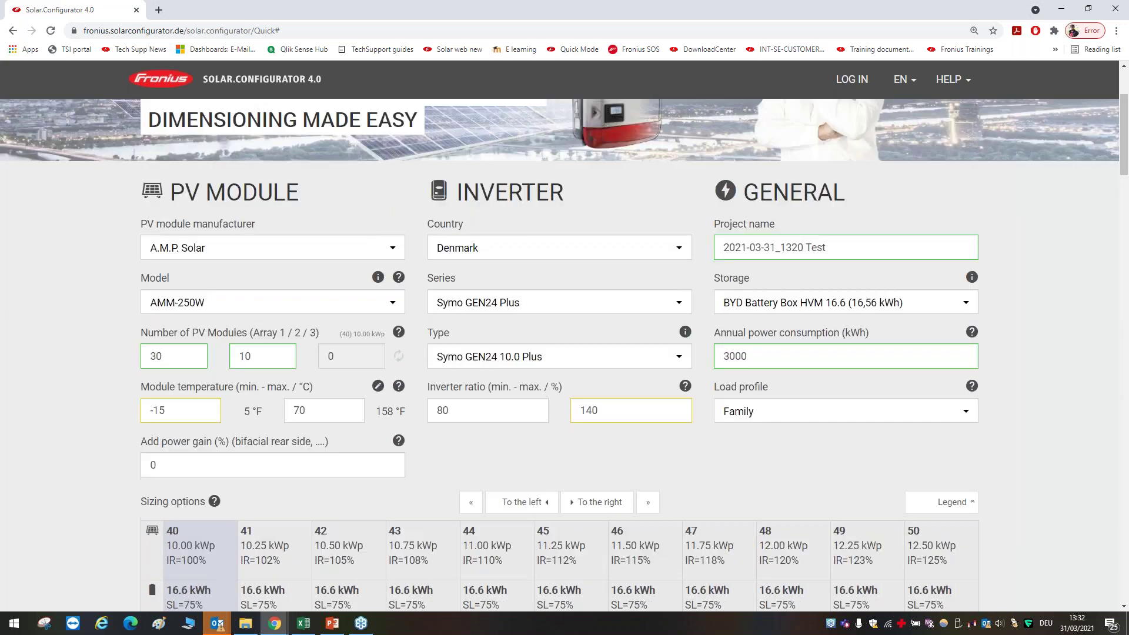
Step: Set the inverter ratio range to a minimum of 100% and a maximum of 110%
scroll(566, 436, down, 1)
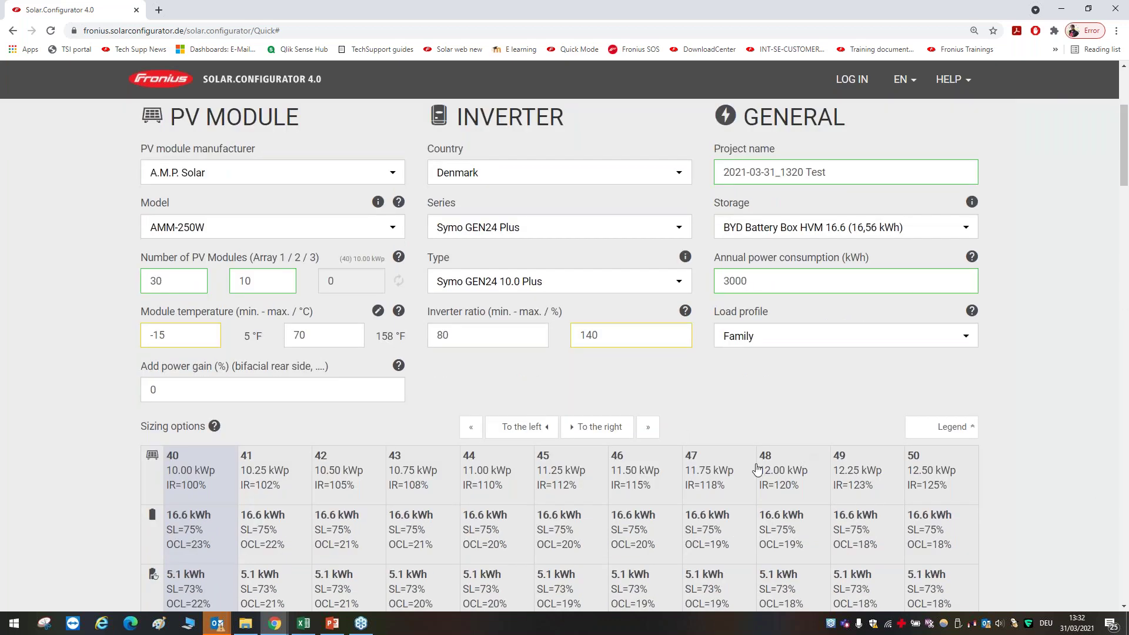
double_click(470, 327)
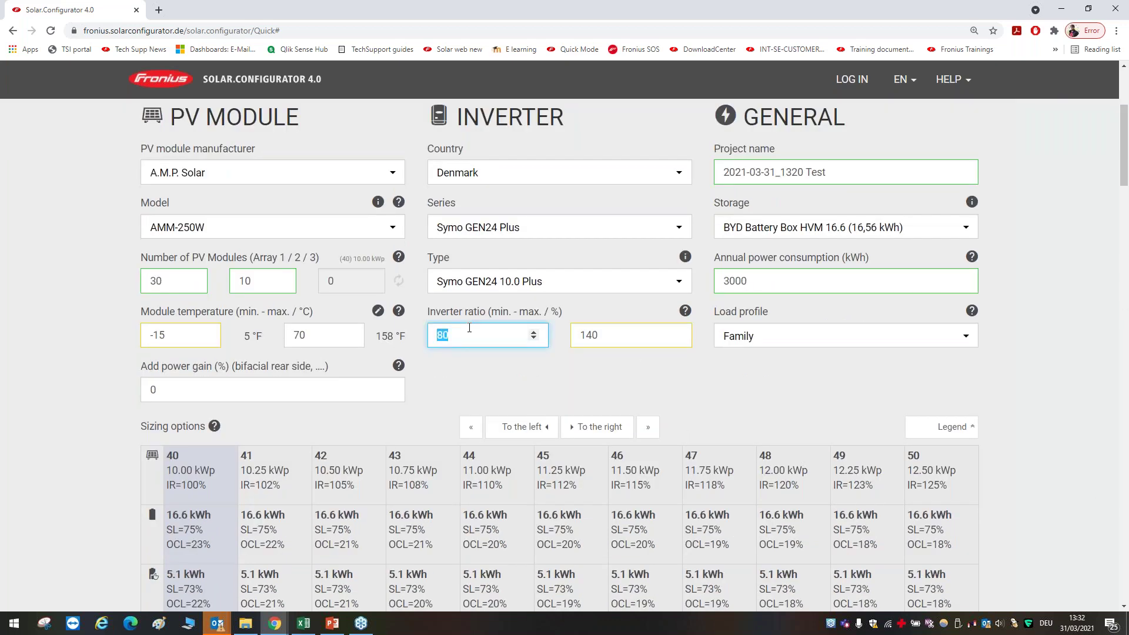
text(1)
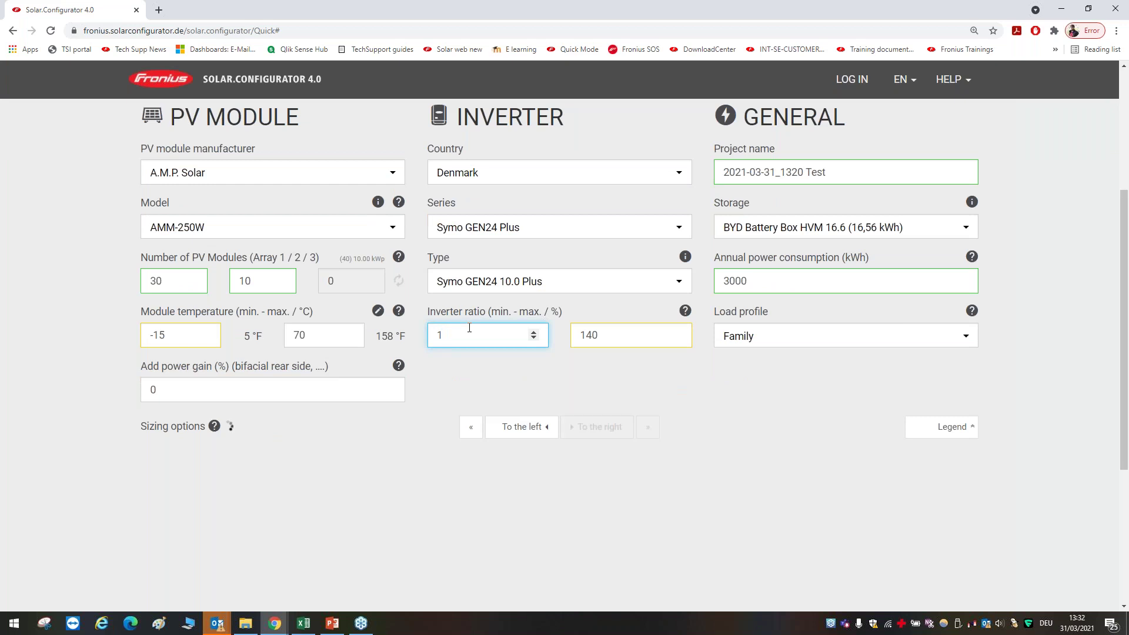
text(00)
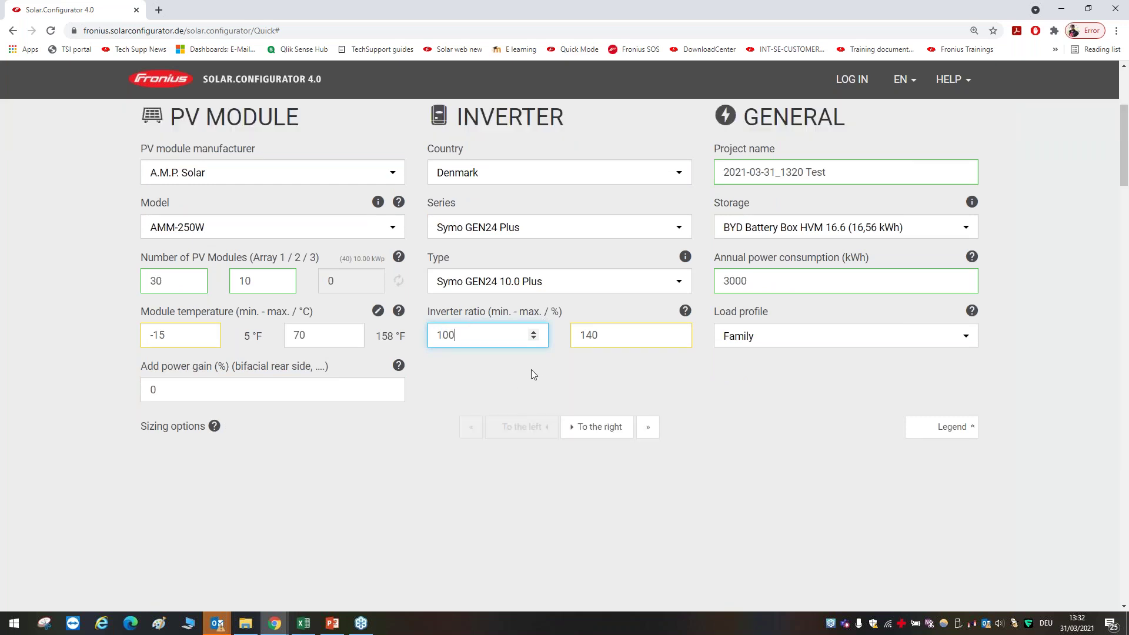
click(599, 335)
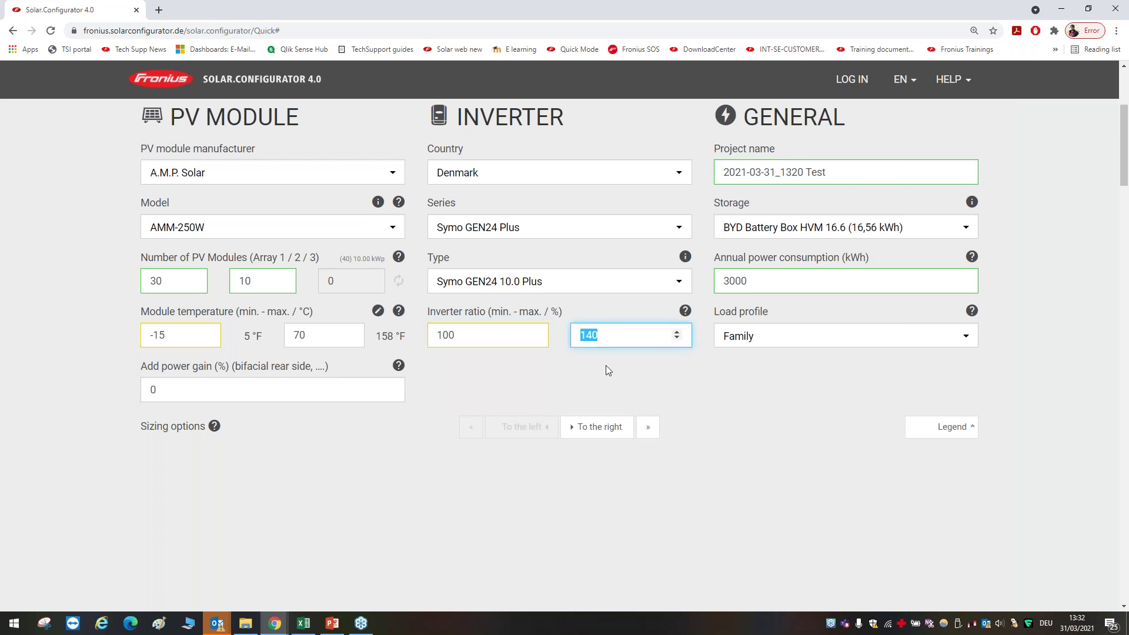
text(110)
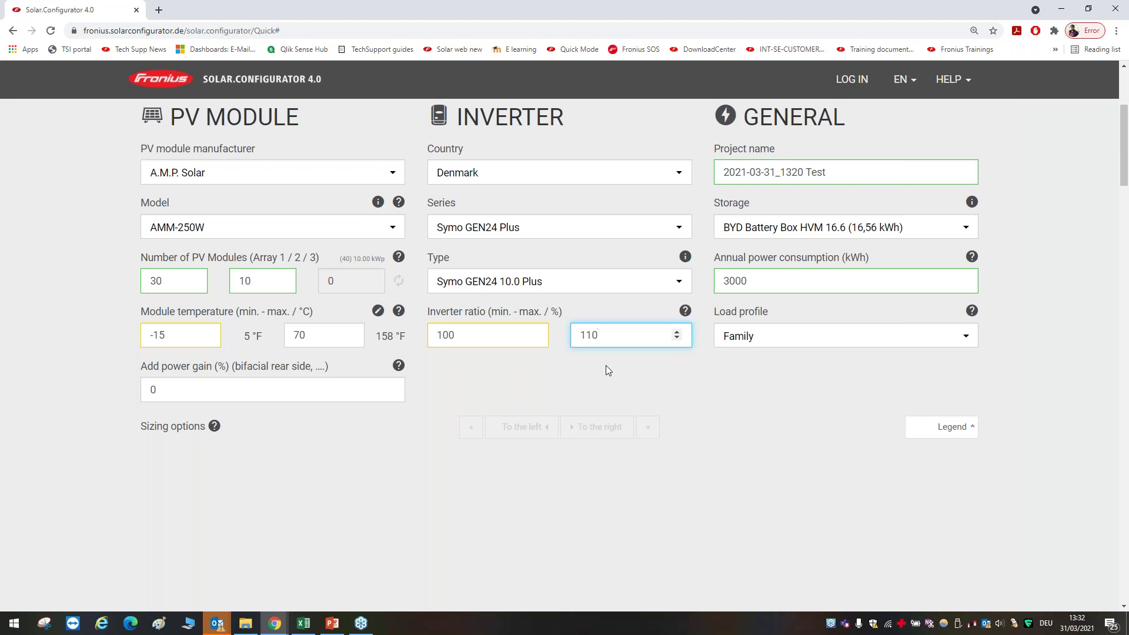
click(635, 371)
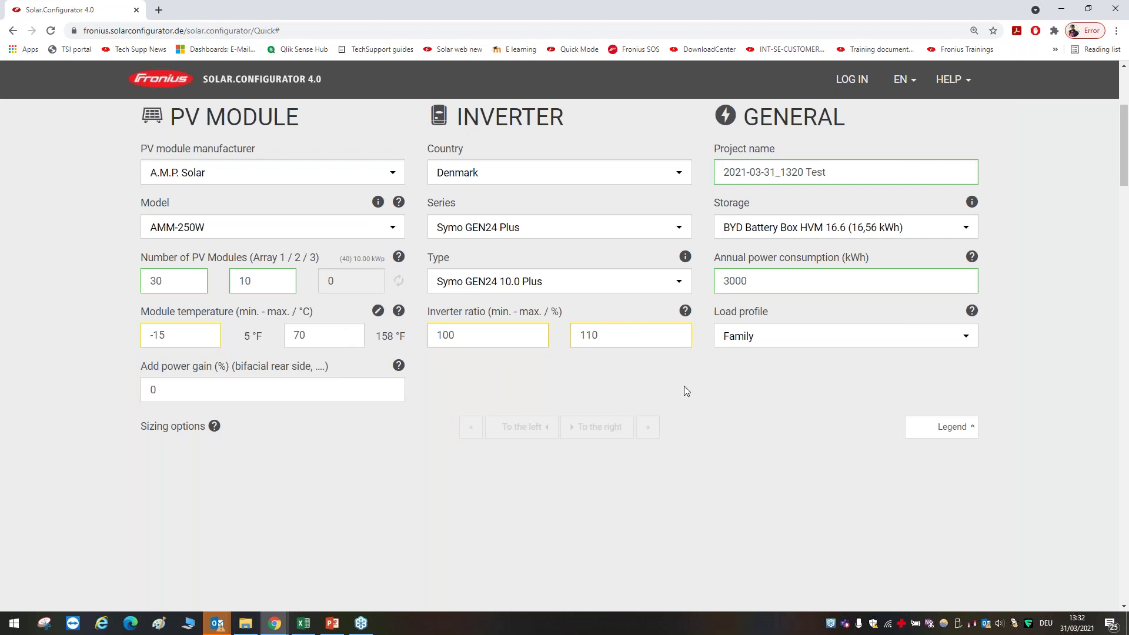
Step: Examine the narrowed sizing options for 40 to 44 modules and the string configurations offered for each module count
scroll(699, 391, down, 4)
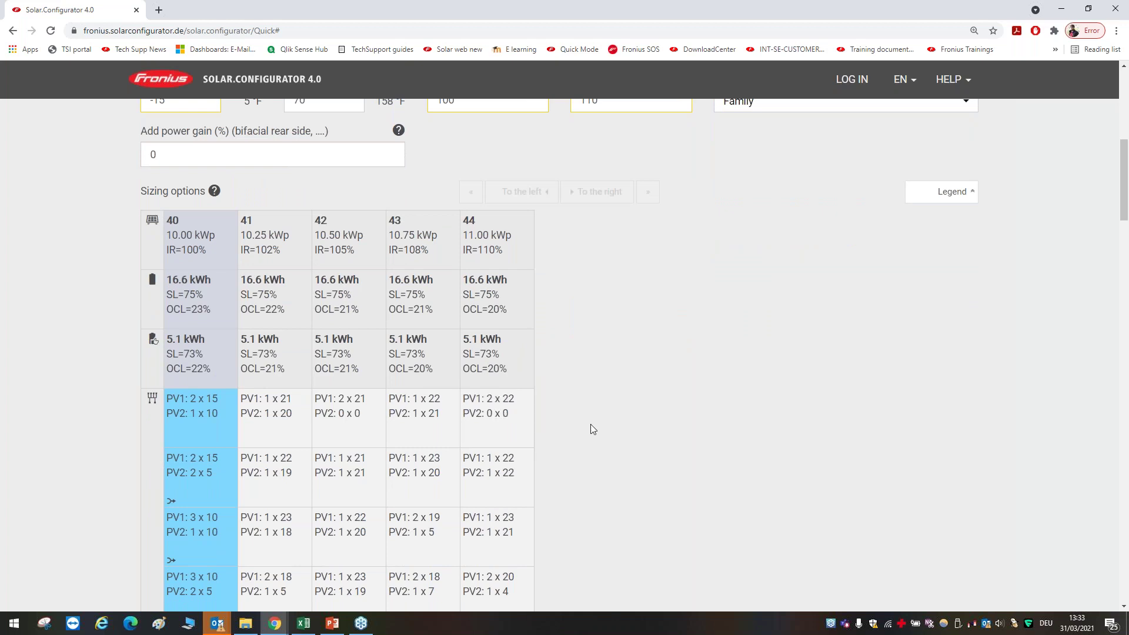
scroll(593, 429, down, 1)
scroll(592, 429, down, 4)
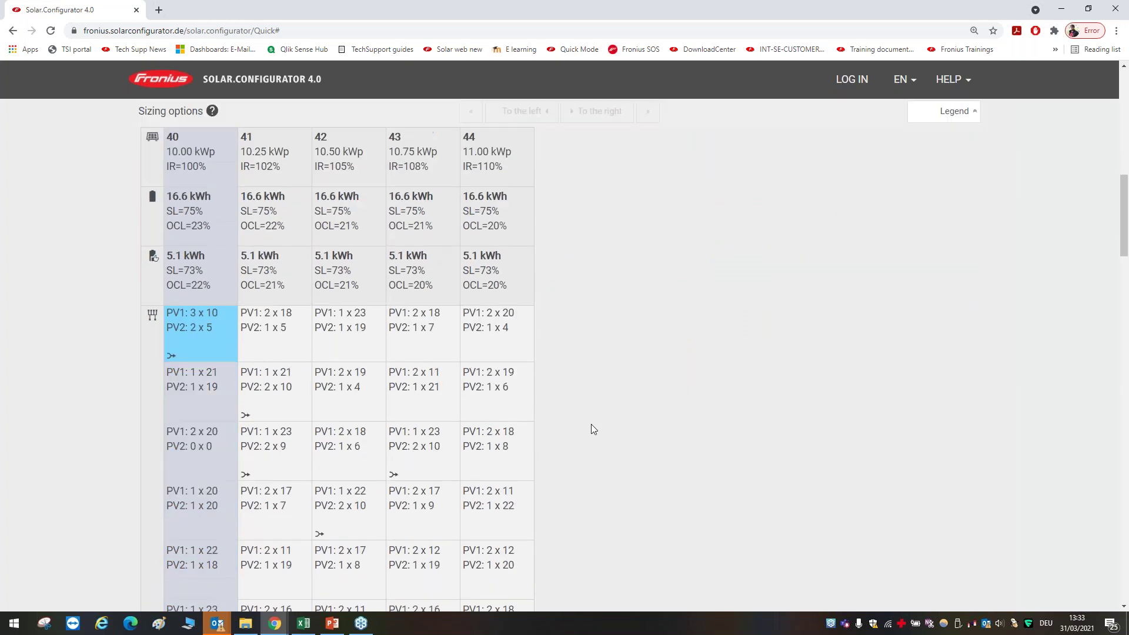
scroll(591, 425, down, 5)
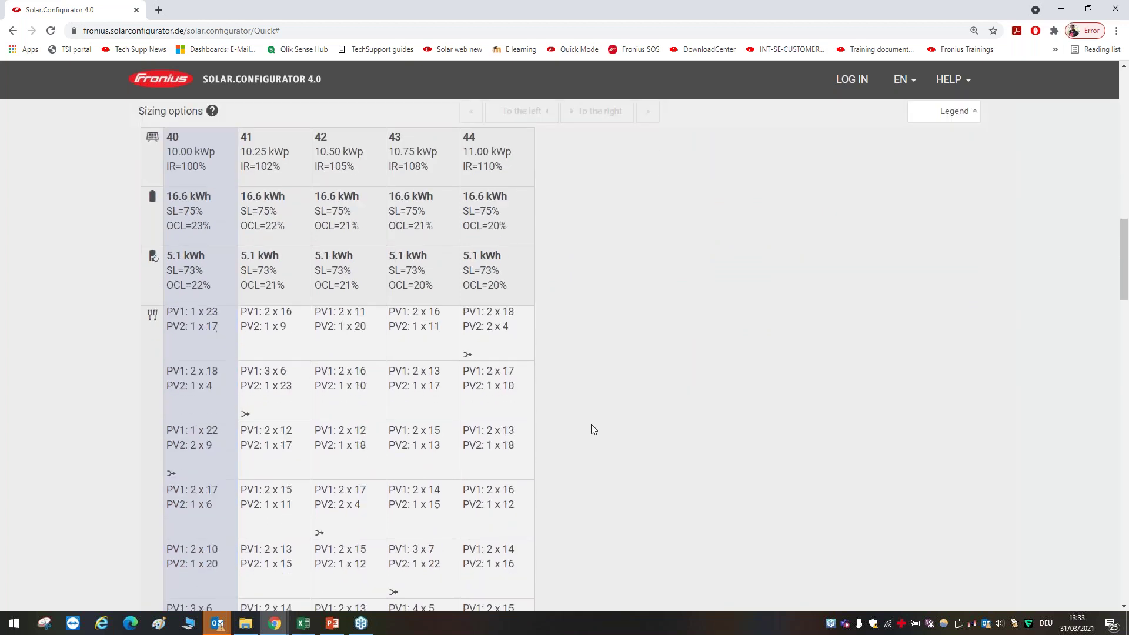
scroll(564, 460, up, 10)
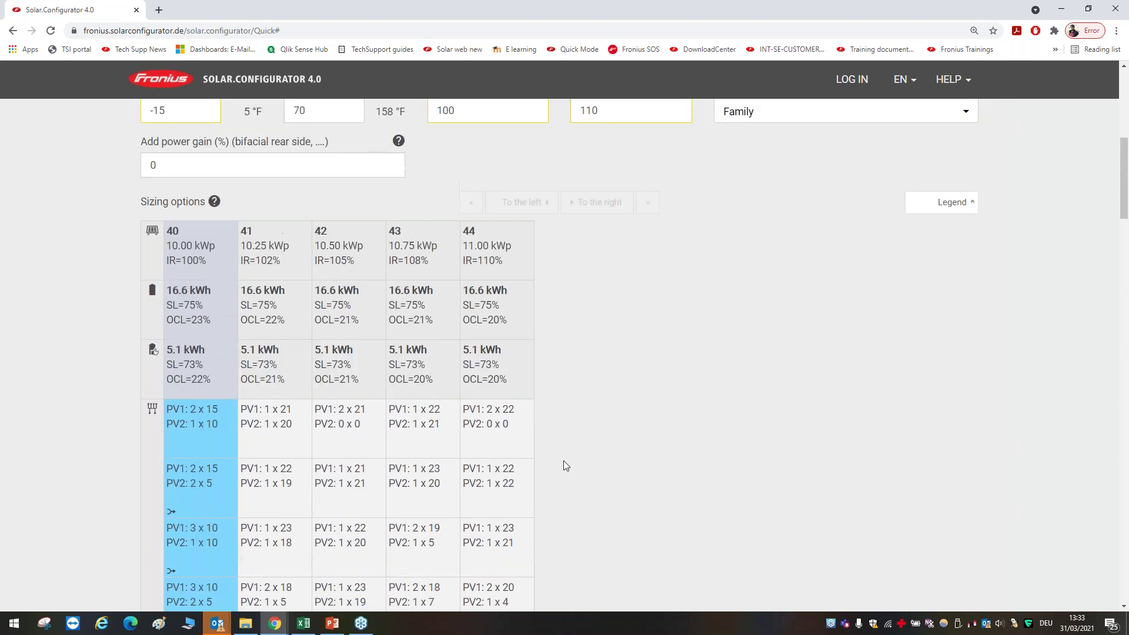
scroll(720, 507, down, 5)
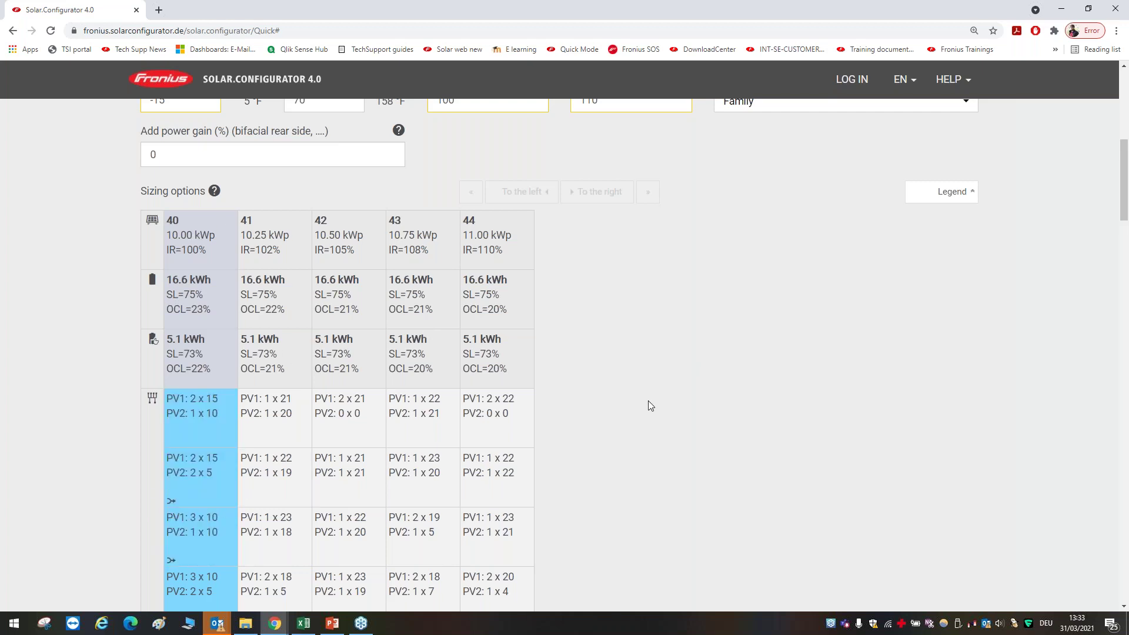
scroll(650, 406, down, 6)
scroll(645, 458, up, 6)
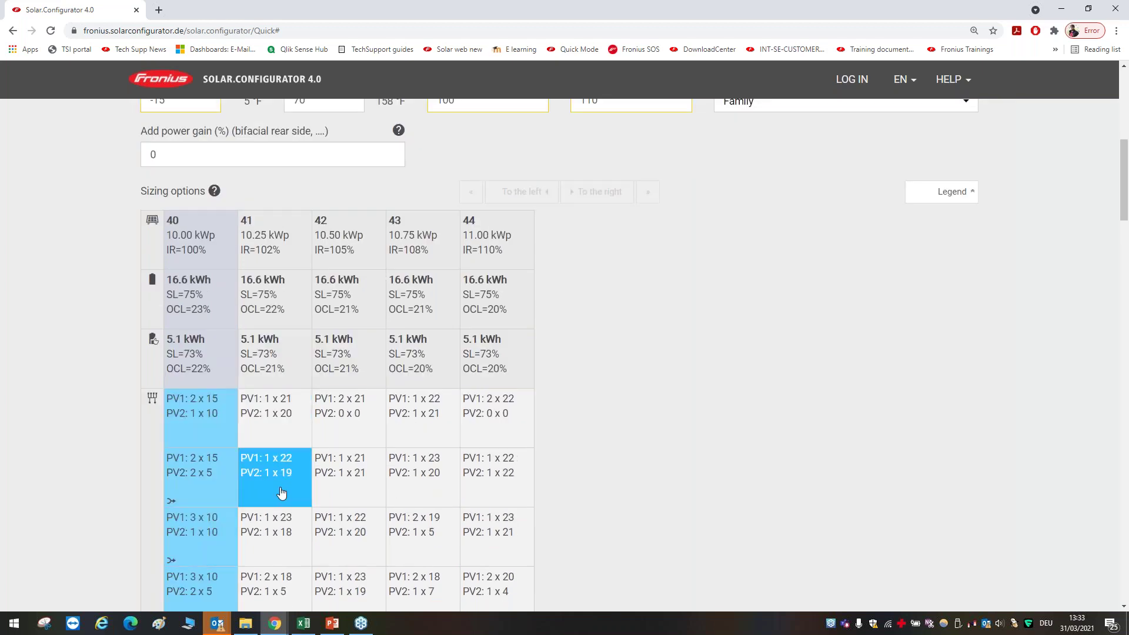
scroll(282, 493, up, 1)
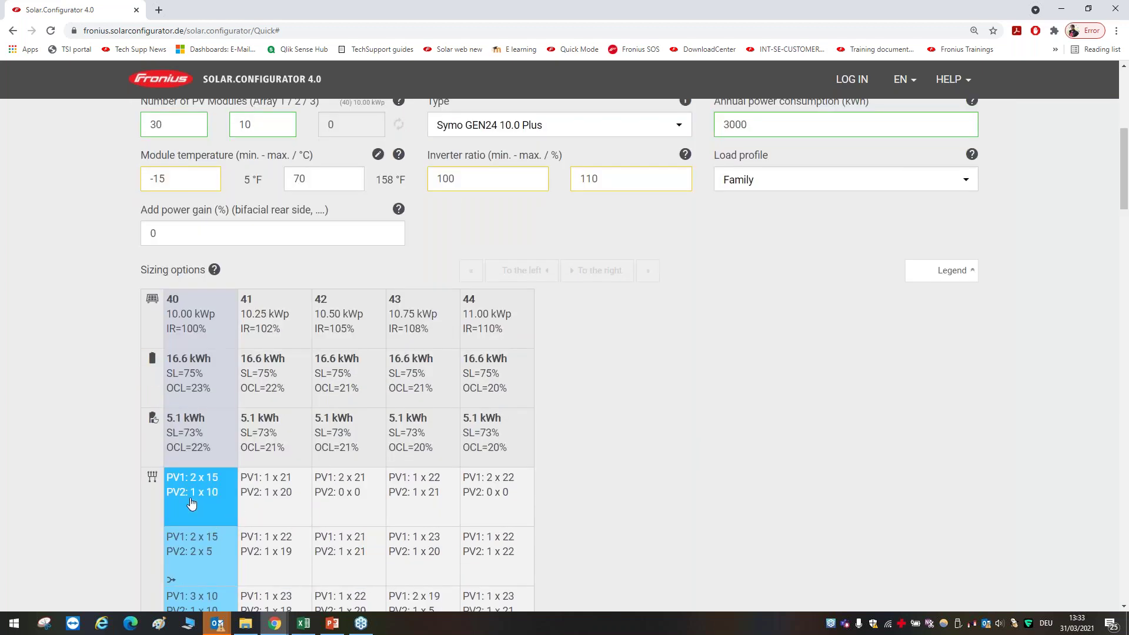
scroll(194, 503, up, 2)
scroll(699, 421, down, 2)
scroll(209, 494, down, 2)
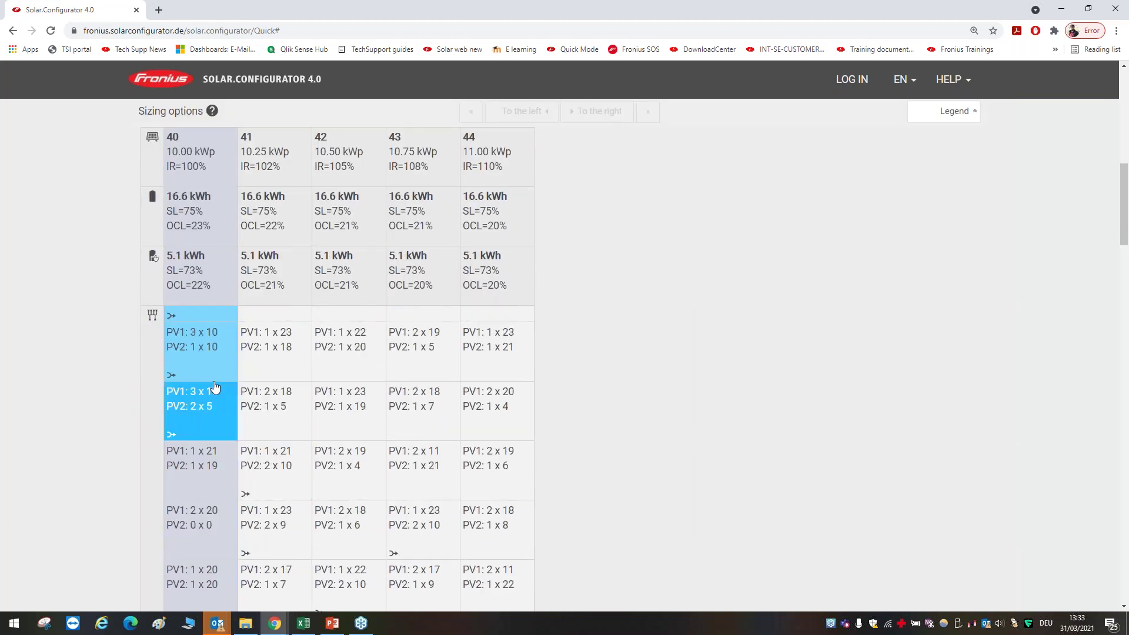
Step: Review the string details of the 40-module options PV1 2 x 20 / PV2 0 x 0 and PV1 1 x 21 / PV2 1 x 19
click(200, 534)
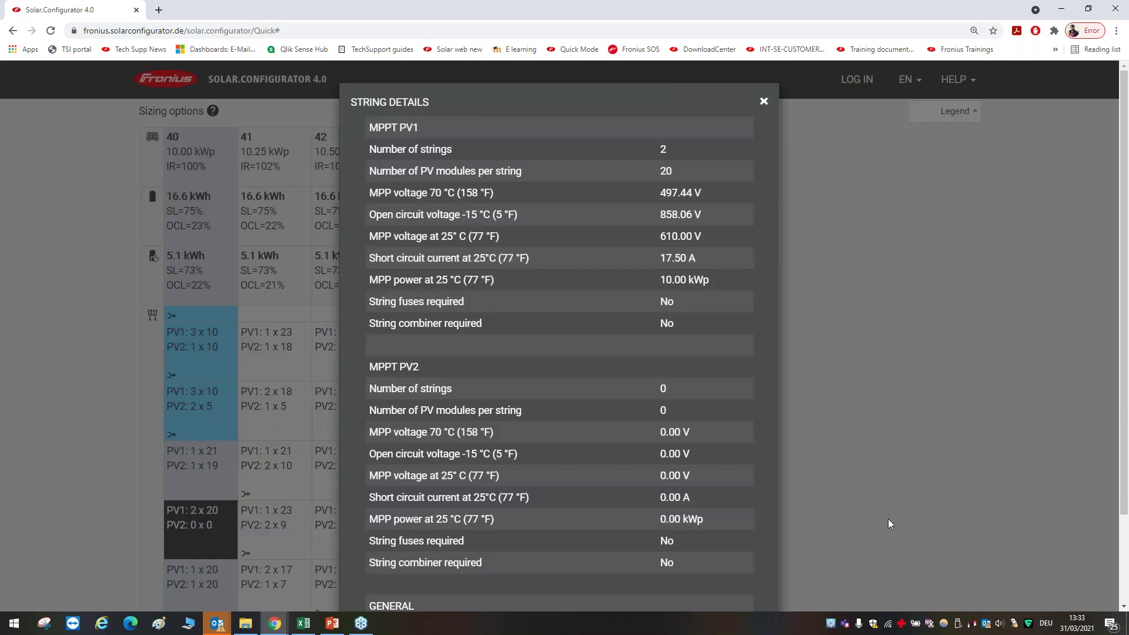
click(764, 101)
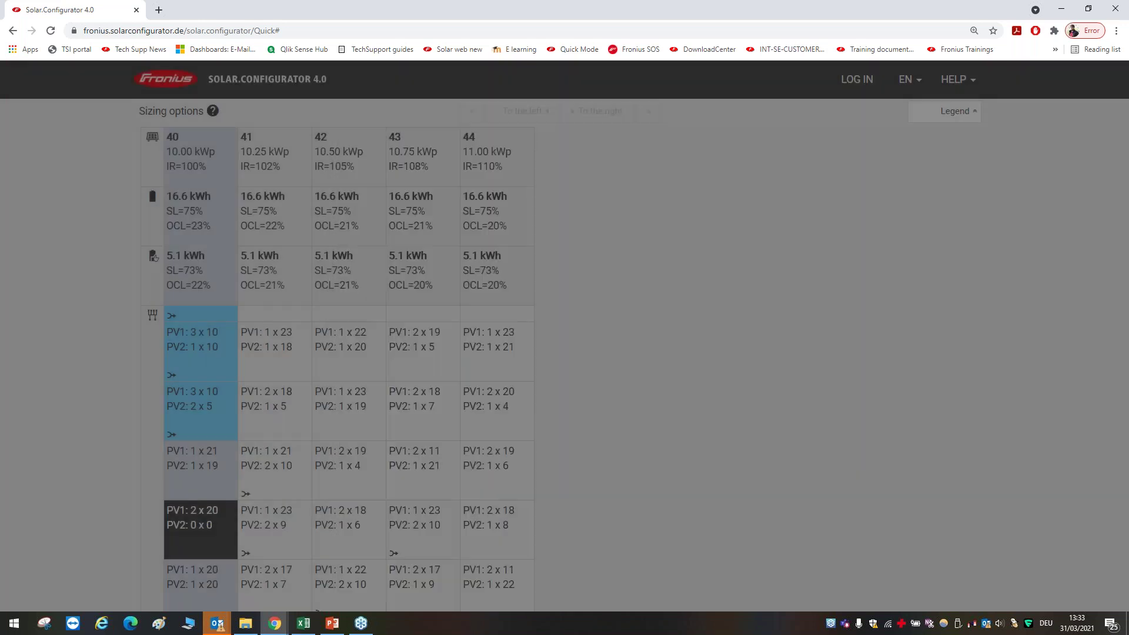
click(187, 468)
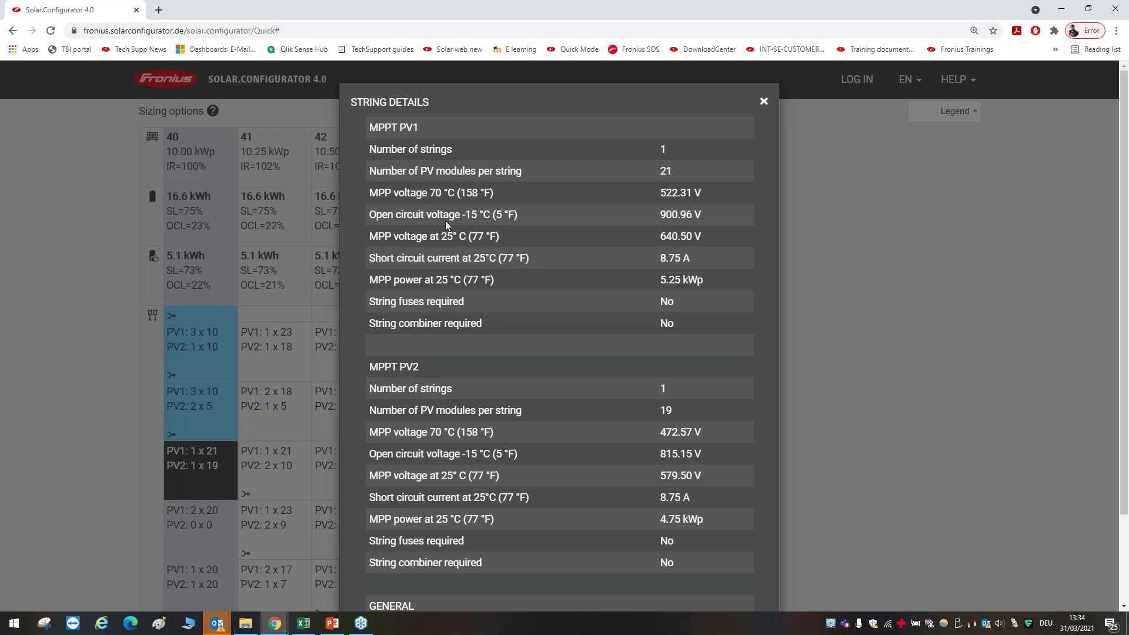
click(764, 103)
Step: Set the minimum module temperature to -25 °C
scroll(595, 318, up, 5)
scroll(594, 336, up, 4)
scroll(351, 546, down, 4)
click(173, 336)
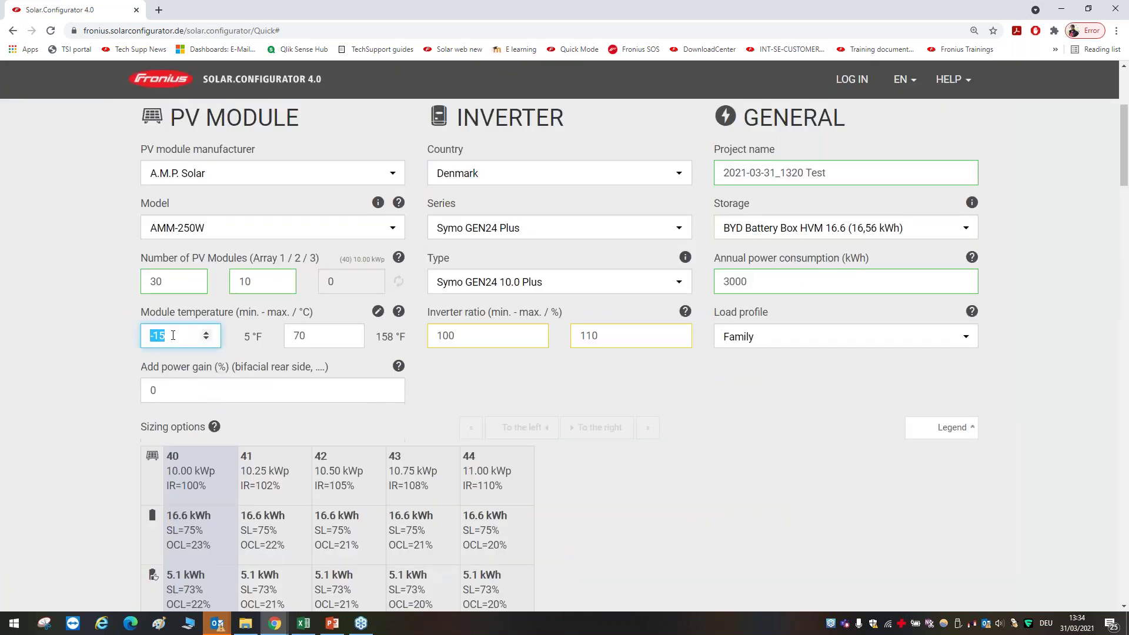
text(-25)
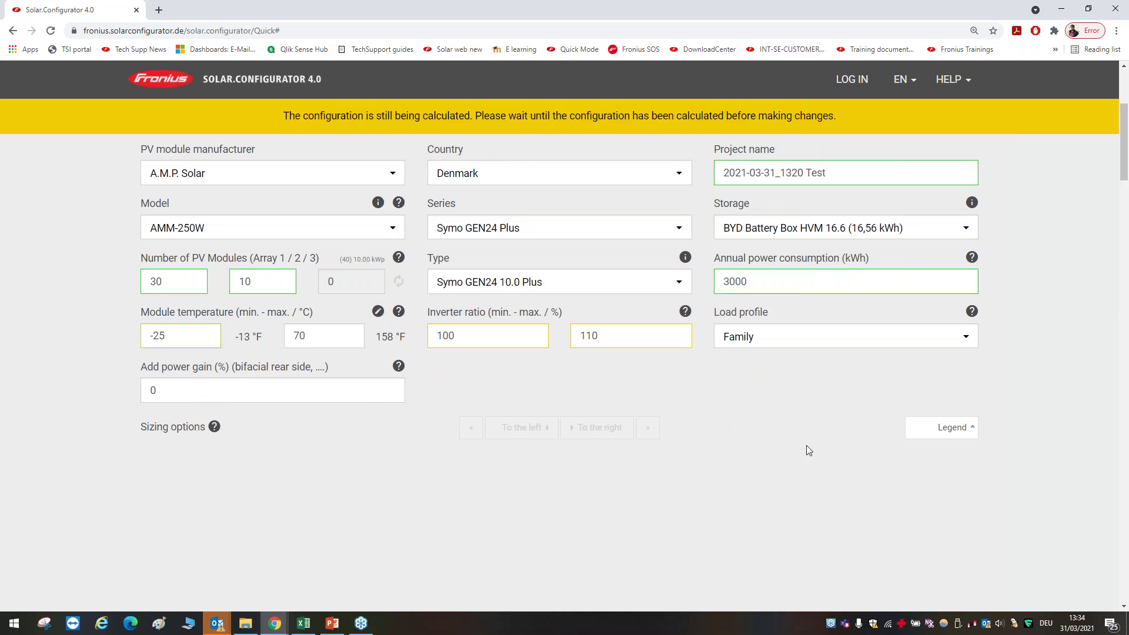
Step: Check the open circuit voltage in the string details of the 40-module option PV1 1 x 21 / PV2 1 x 19
scroll(803, 472, down, 4)
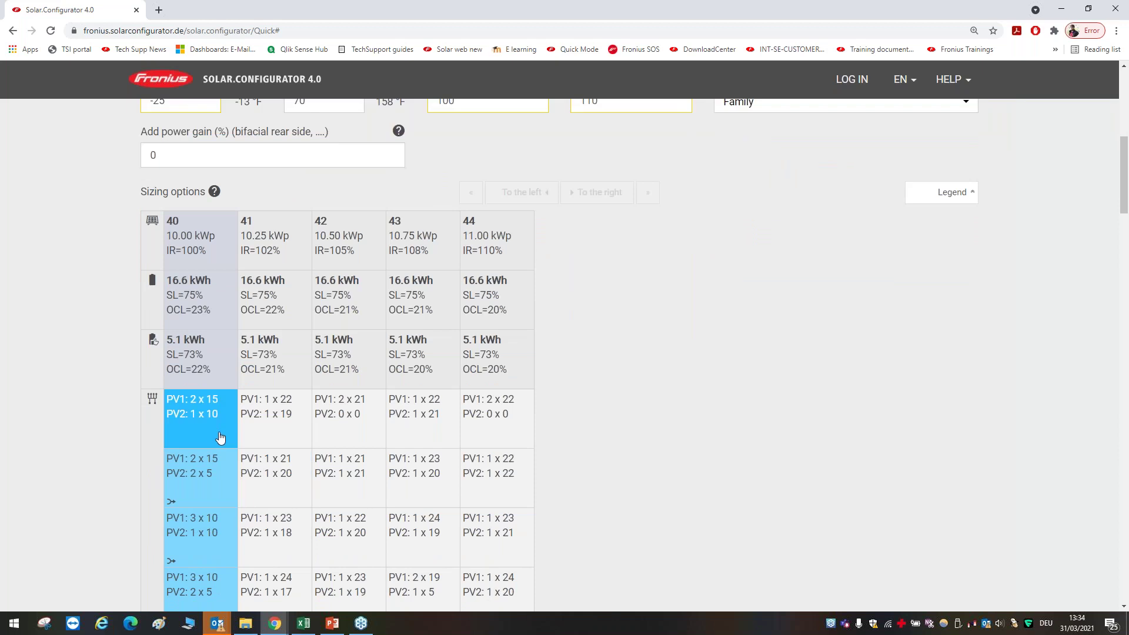
scroll(222, 494, down, 3)
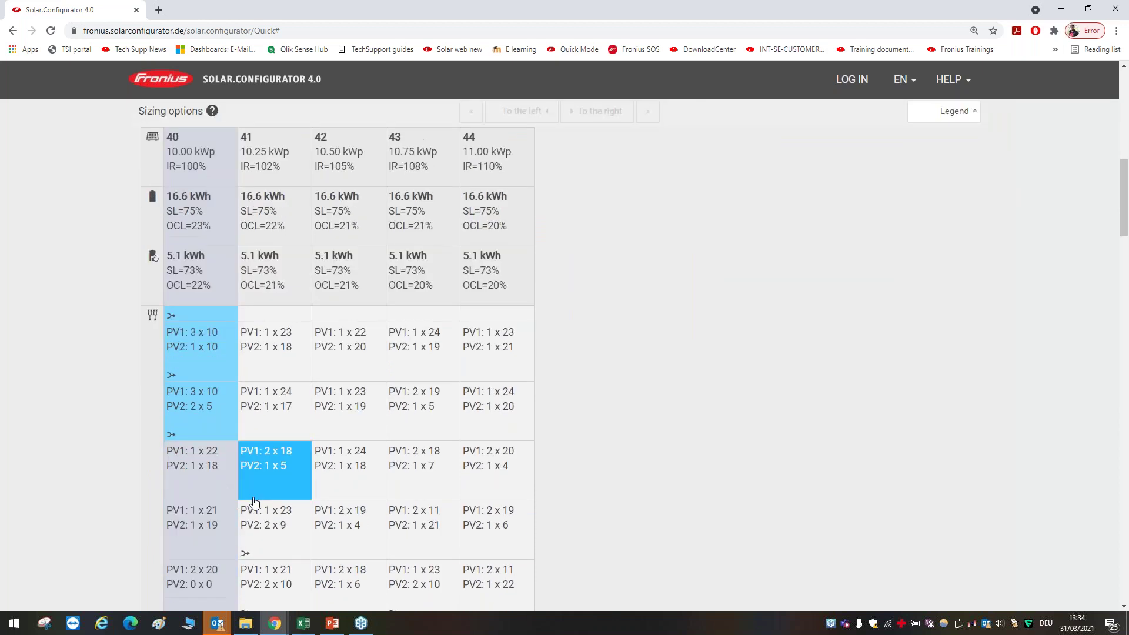
click(200, 523)
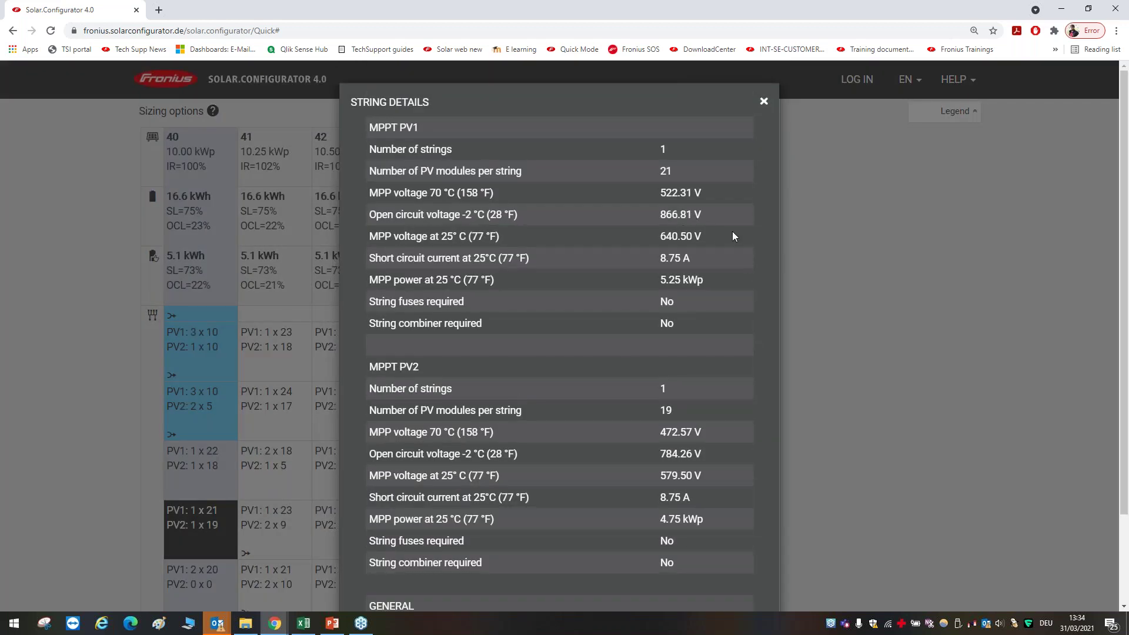
click(764, 101)
Step: Recheck the minimum module temperature entry, and review the voltages in the PV1 1 x 21 / PV2 1 x 19 string details again
scroll(541, 298, up, 4)
double_click(171, 256)
click(179, 256)
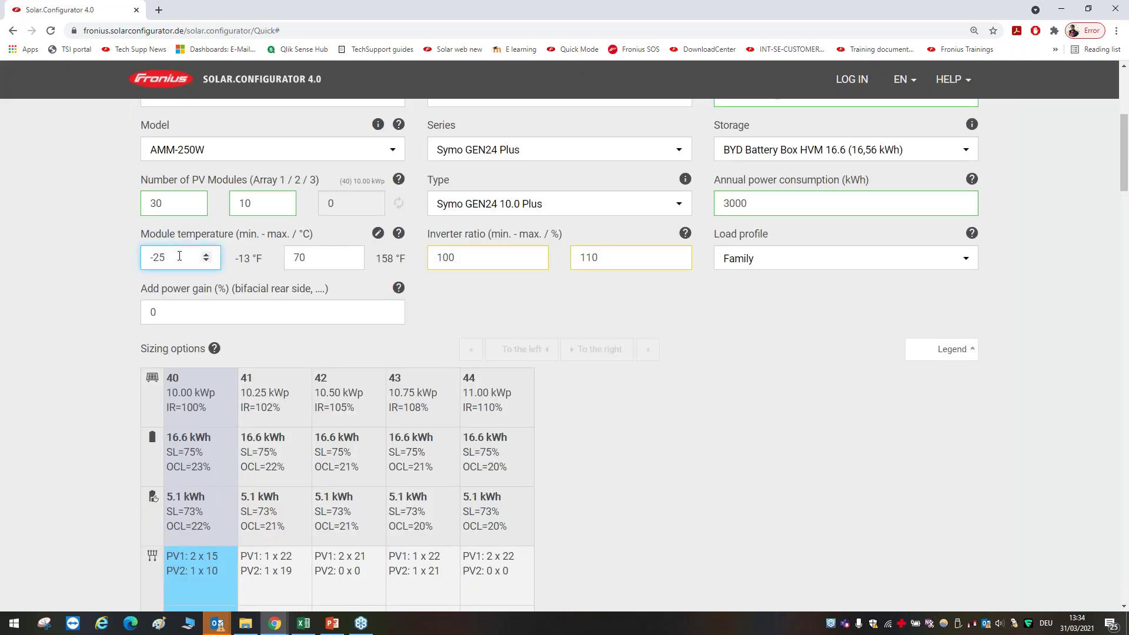
click(604, 455)
scroll(604, 456, down, 4)
scroll(227, 485, down, 2)
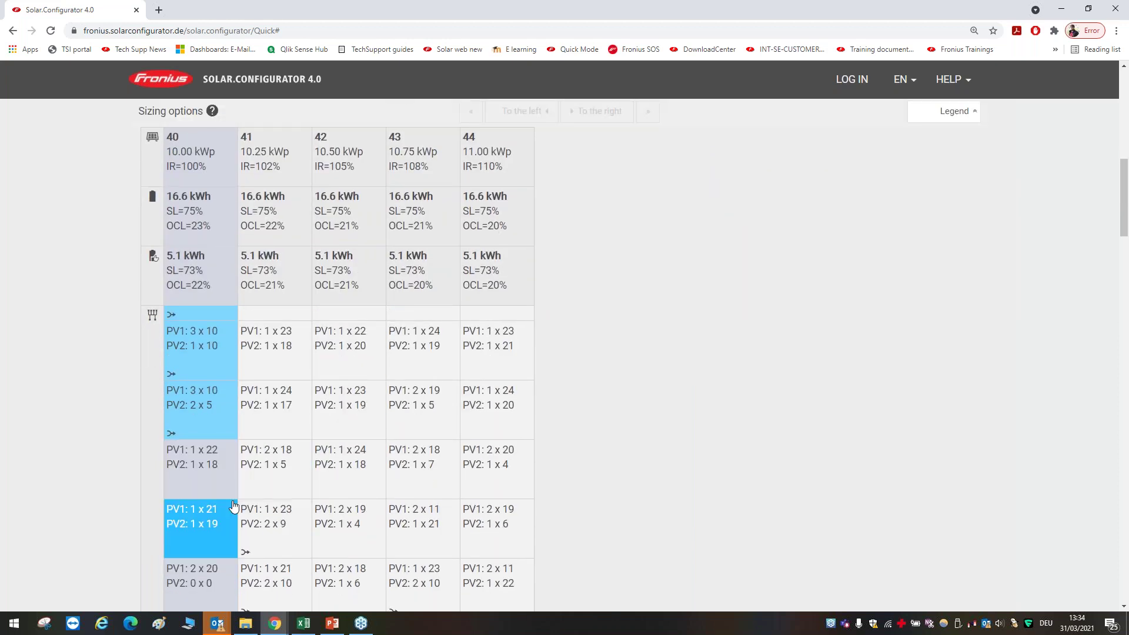
scroll(221, 488, down, 1)
click(206, 467)
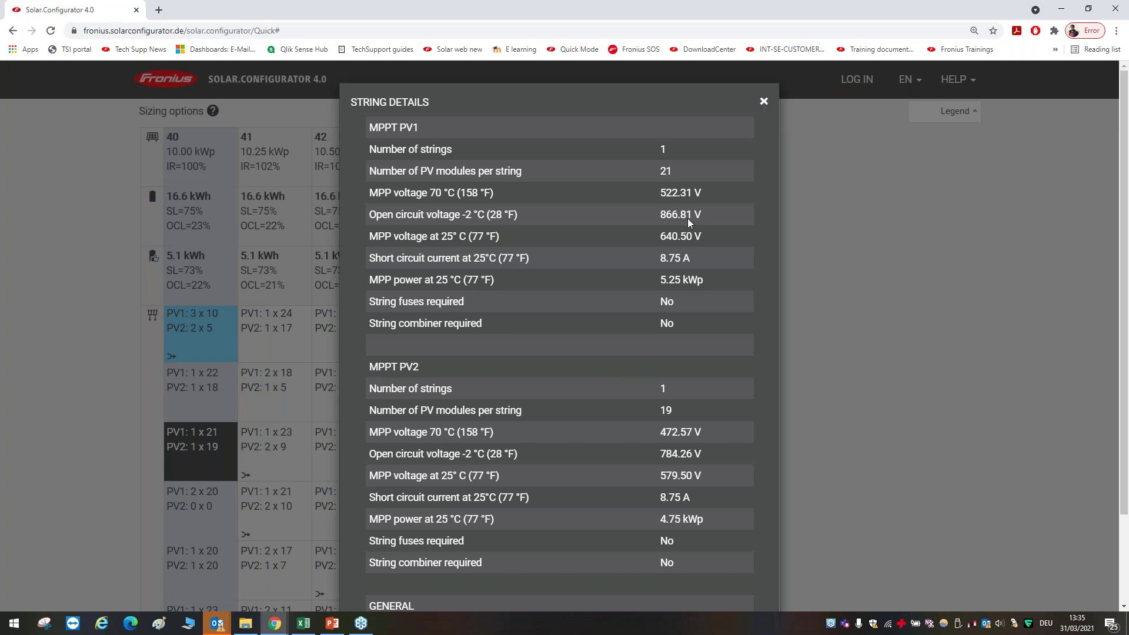
click(764, 101)
scroll(598, 310, up, 10)
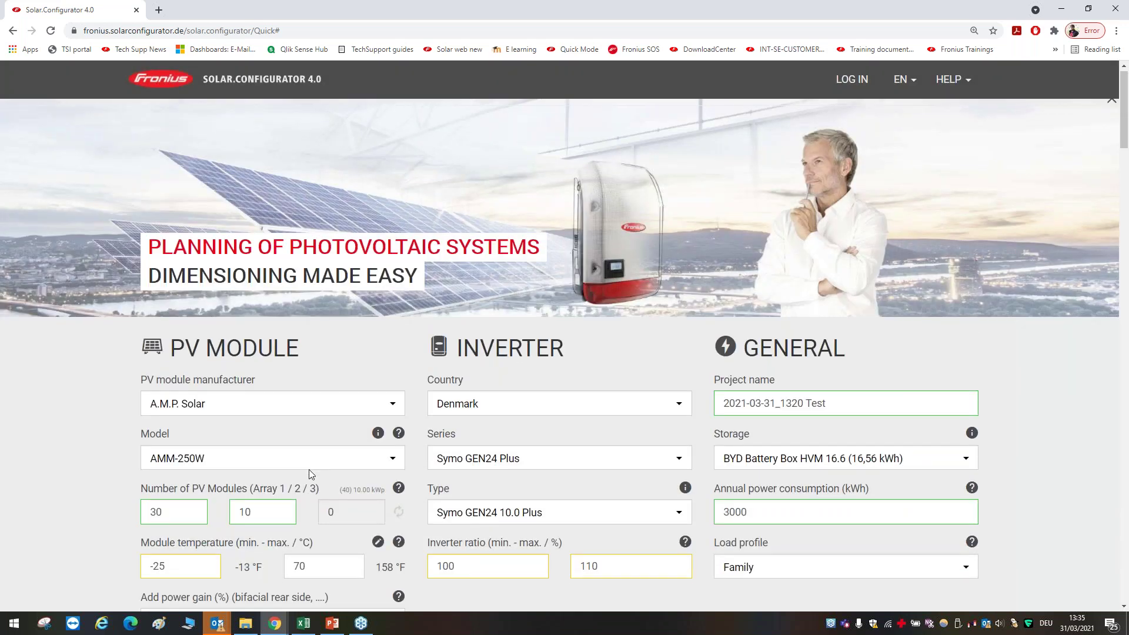
scroll(309, 469, down, 3)
scroll(511, 416, up, 2)
scroll(613, 458, down, 3)
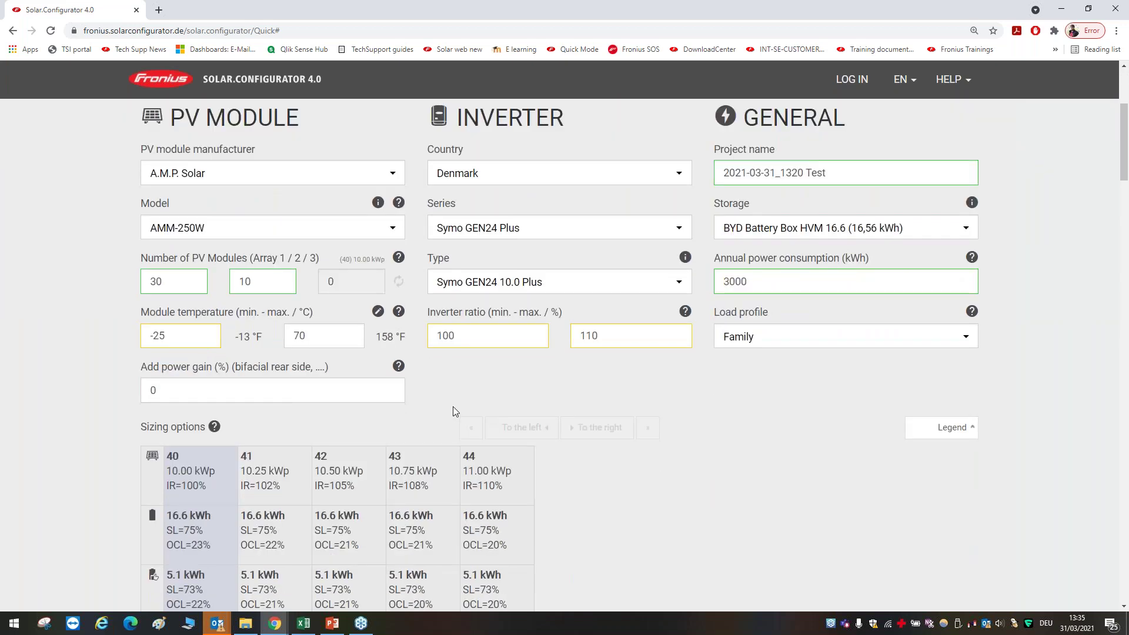
Step: Switch to Paint, paste the captured screenshot of the configurator settings into the untitled image, and return to Solar.configurator
click(159, 626)
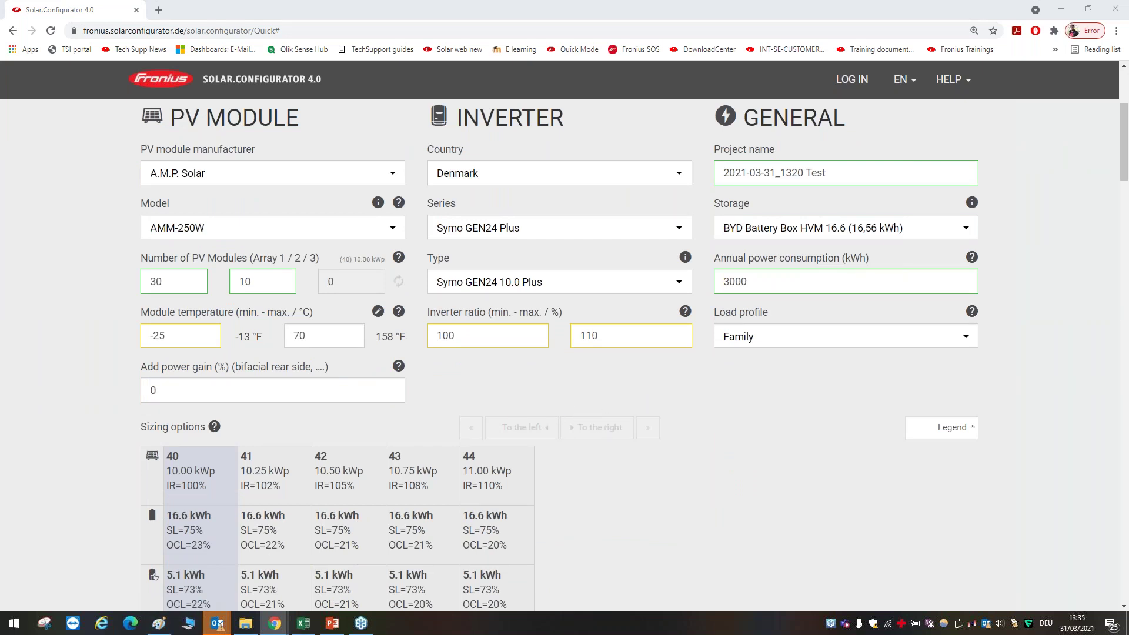
key(ctrl+v)
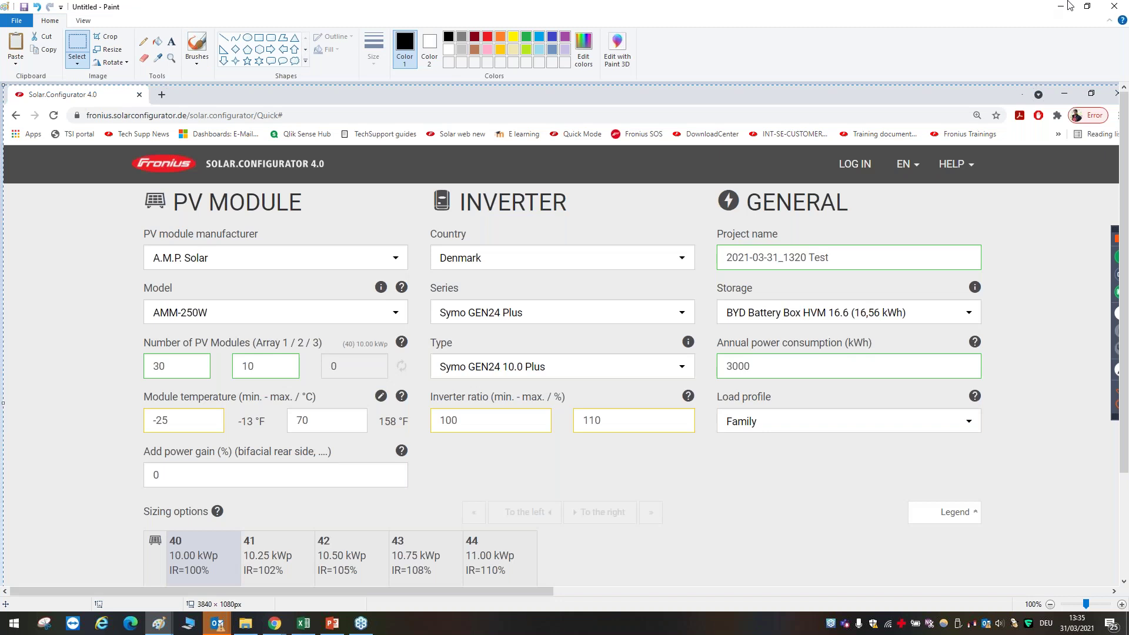
click(1060, 7)
Step: Review the sizing options for 40 to 44 modules and check the storage selection in the general settings
scroll(505, 401, down, 3)
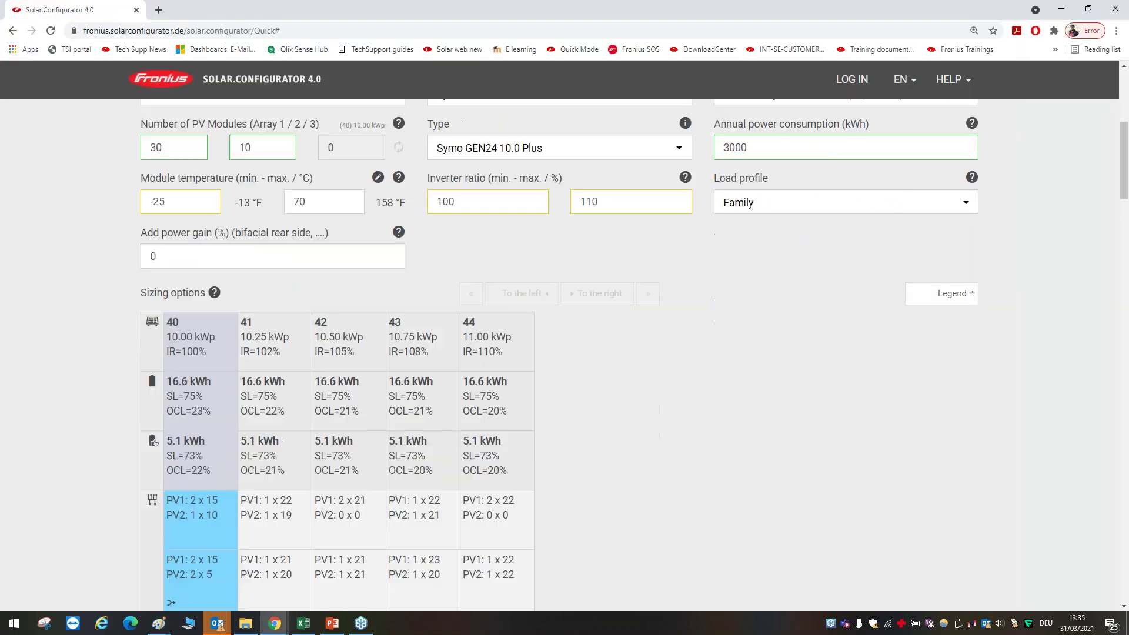
scroll(202, 353, down, 3)
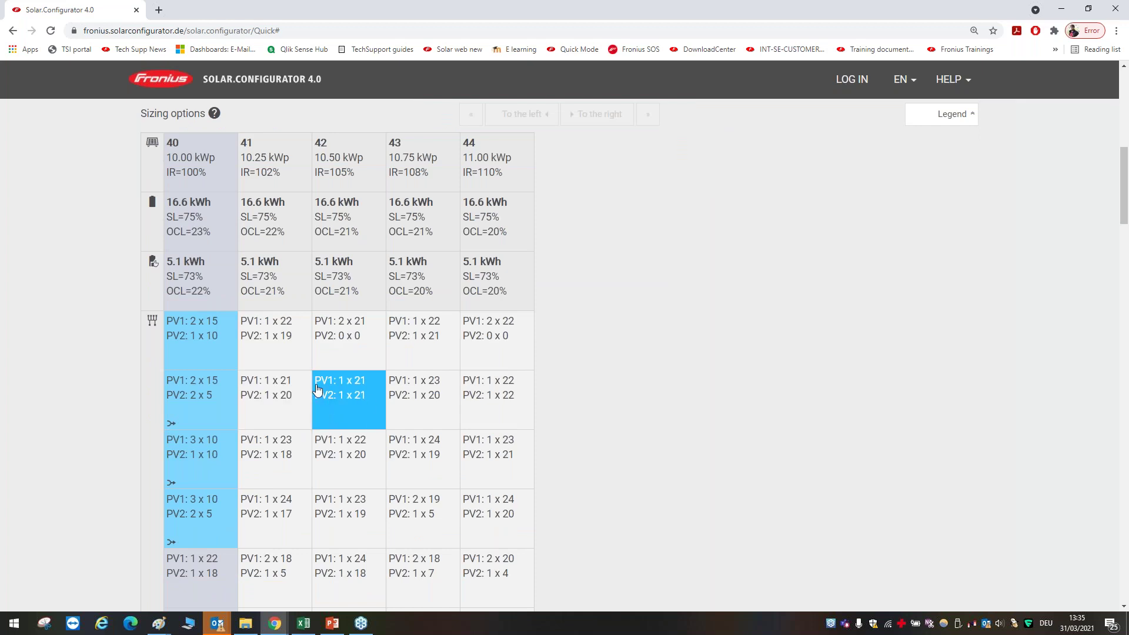
scroll(368, 409, up, 1)
scroll(368, 409, up, 7)
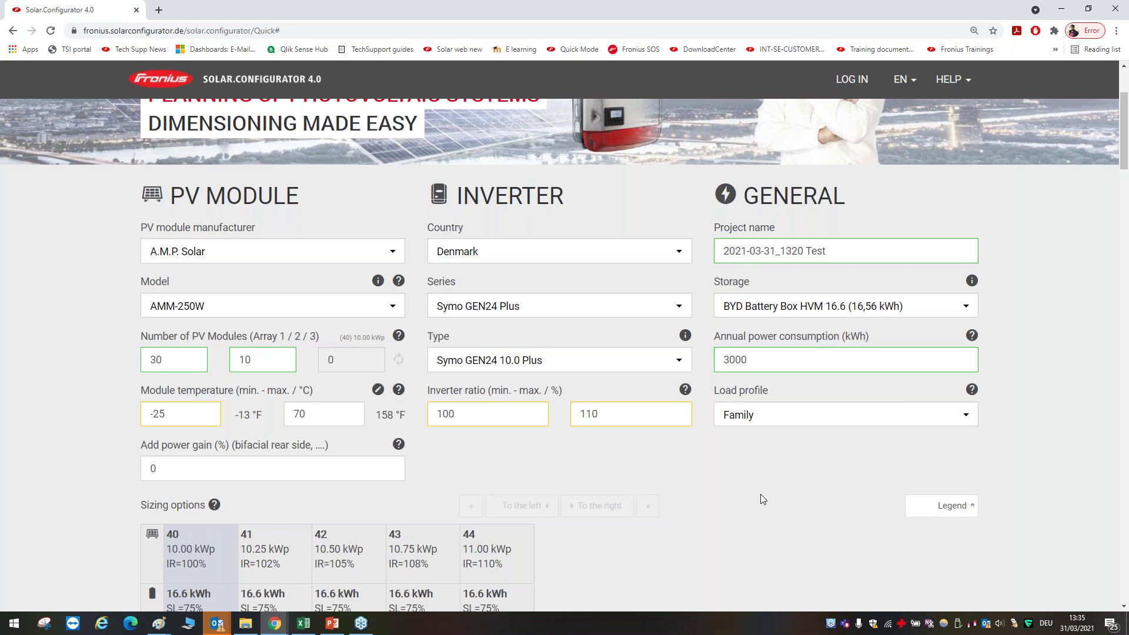
click(949, 308)
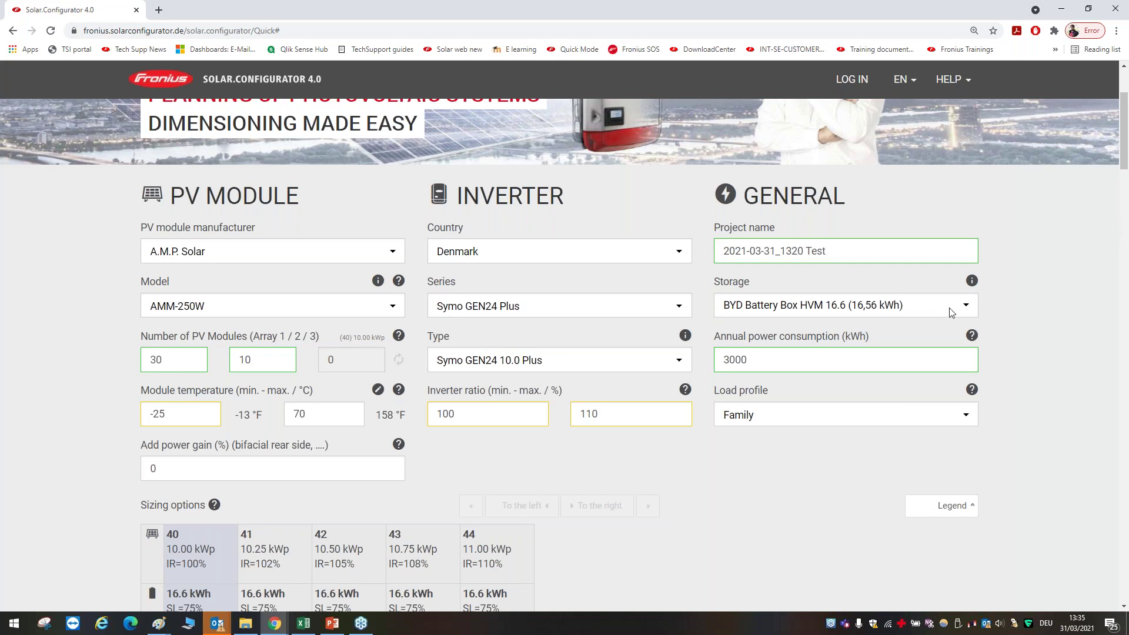
click(1045, 371)
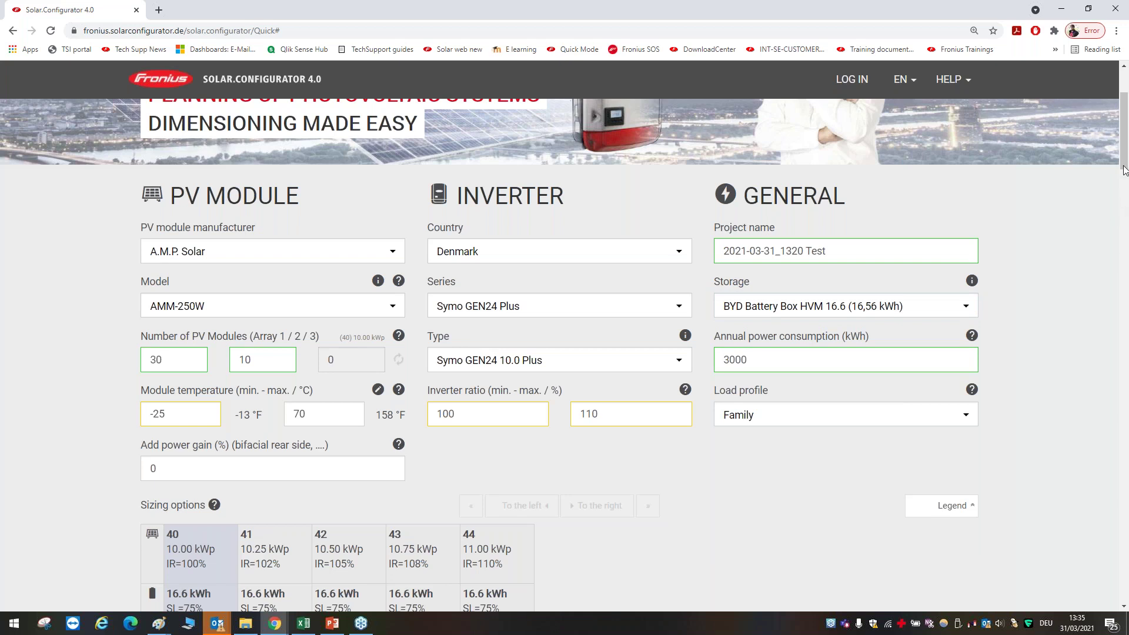